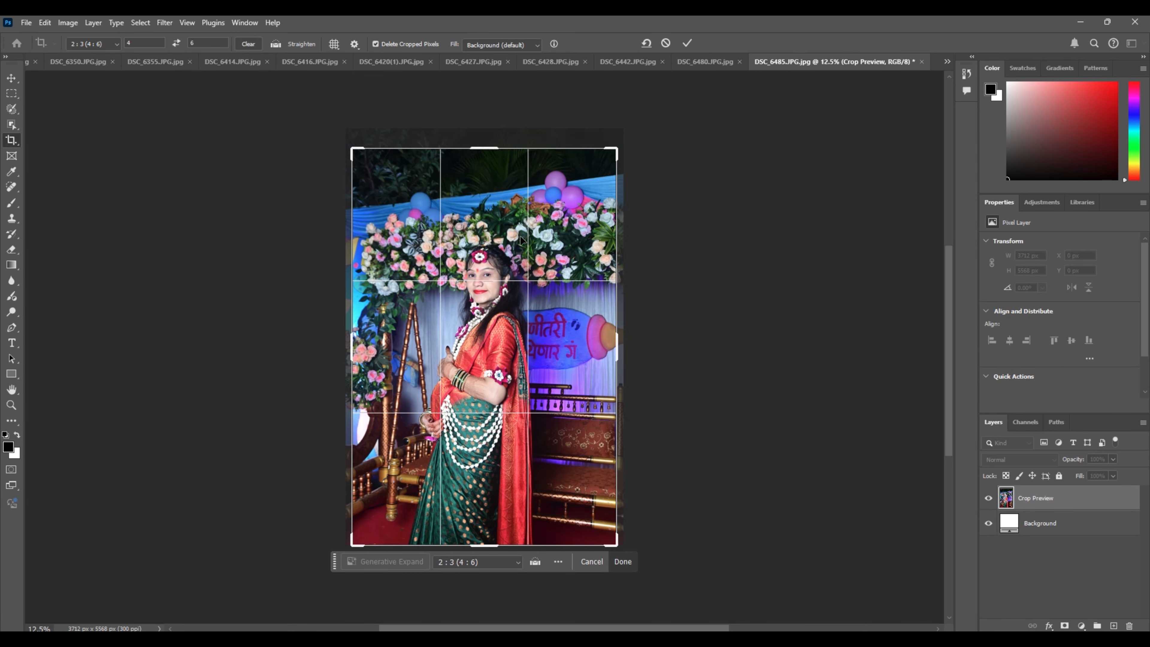
# - Apply the 4:6 crop on DSC_6485 at about 3530 × 5296 px, and save and close it at JPEG quality 12
pyautogui.press('Return')
pyautogui.hotkey('ctrl', 'w')
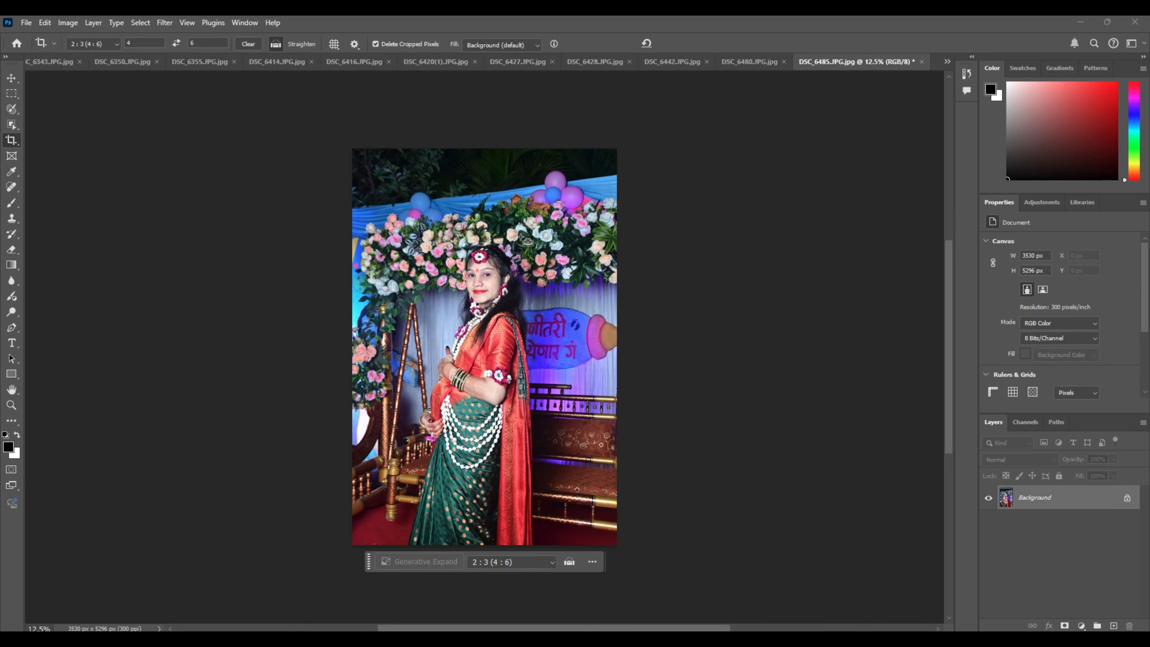
pyautogui.click(612, 255)
pyautogui.hotkey('ctrl', 'w')
pyautogui.click(522, 248)
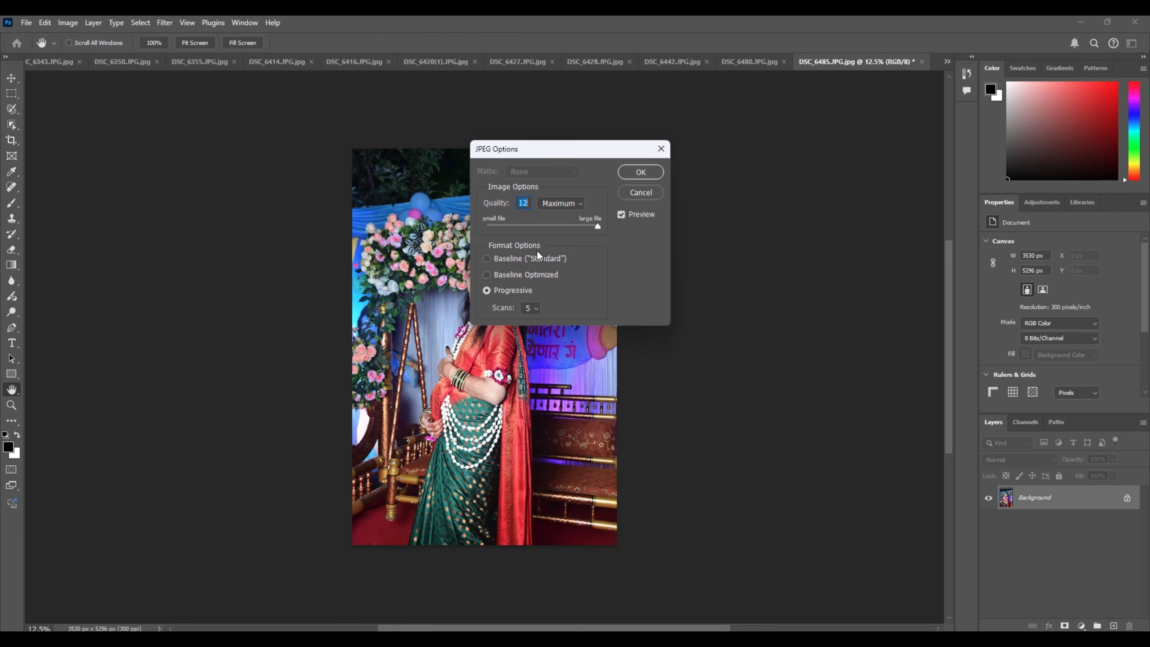
pyautogui.click(636, 170)
# - Crop DSC_6480 at 4:6 to about 3446 × 5168 px, and save and close it keeping the offered JPEG options
pyautogui.press('c')
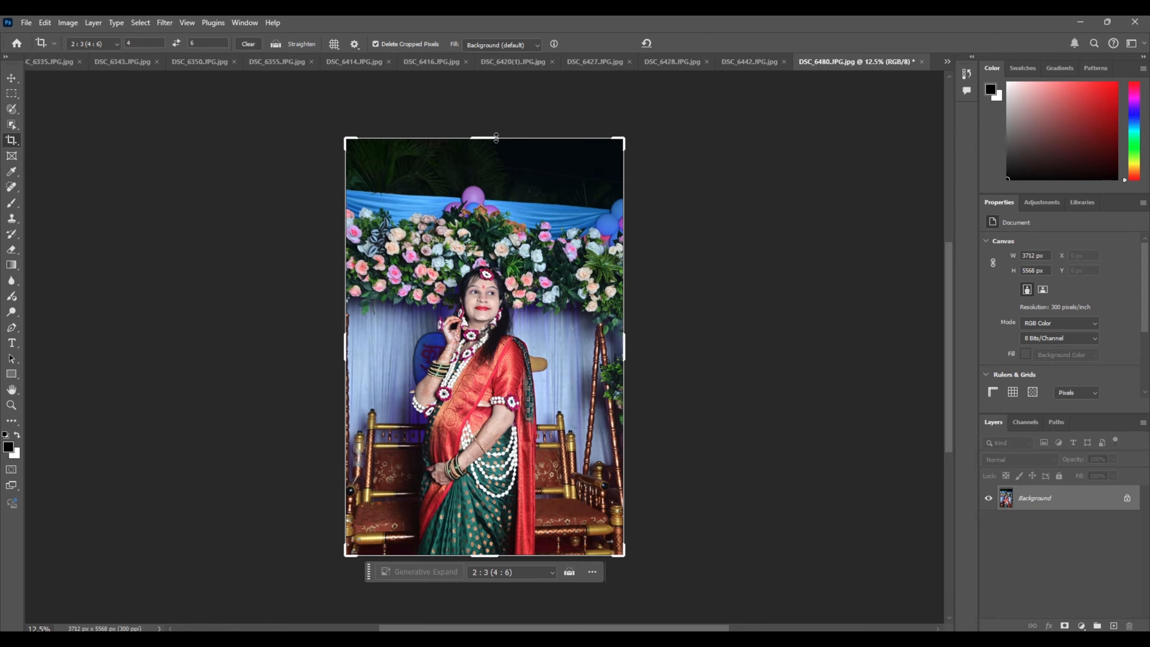
pyautogui.moveTo(496, 144); pyautogui.dragTo(497, 151)
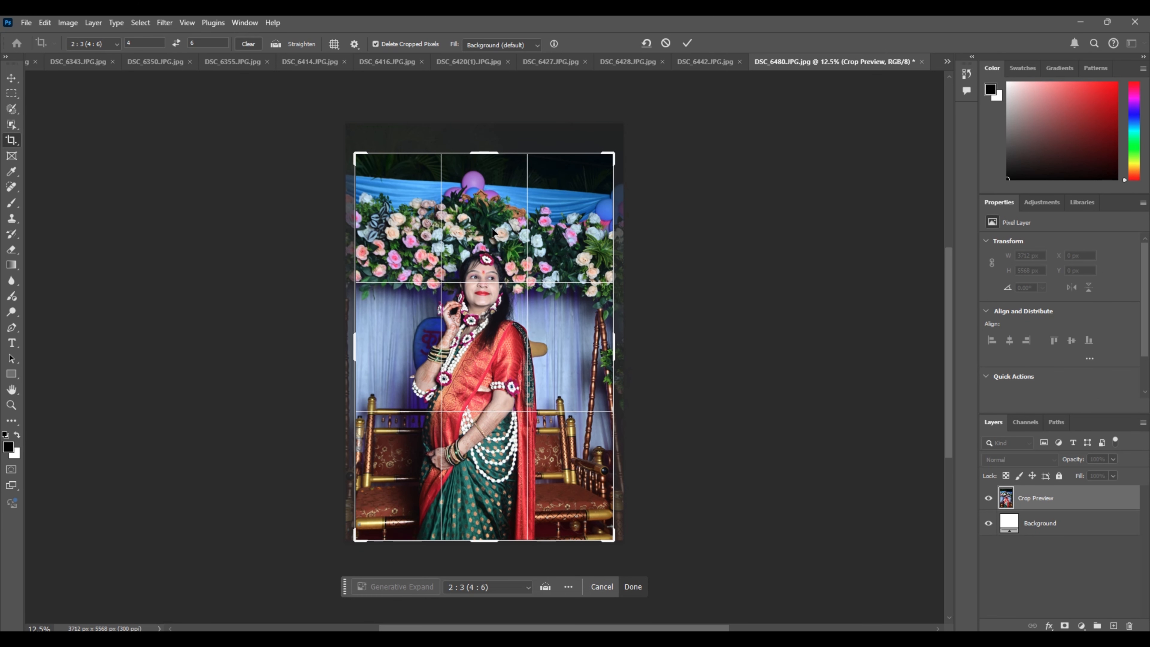
pyautogui.press('Return')
pyautogui.hotkey('ctrl', 'w')
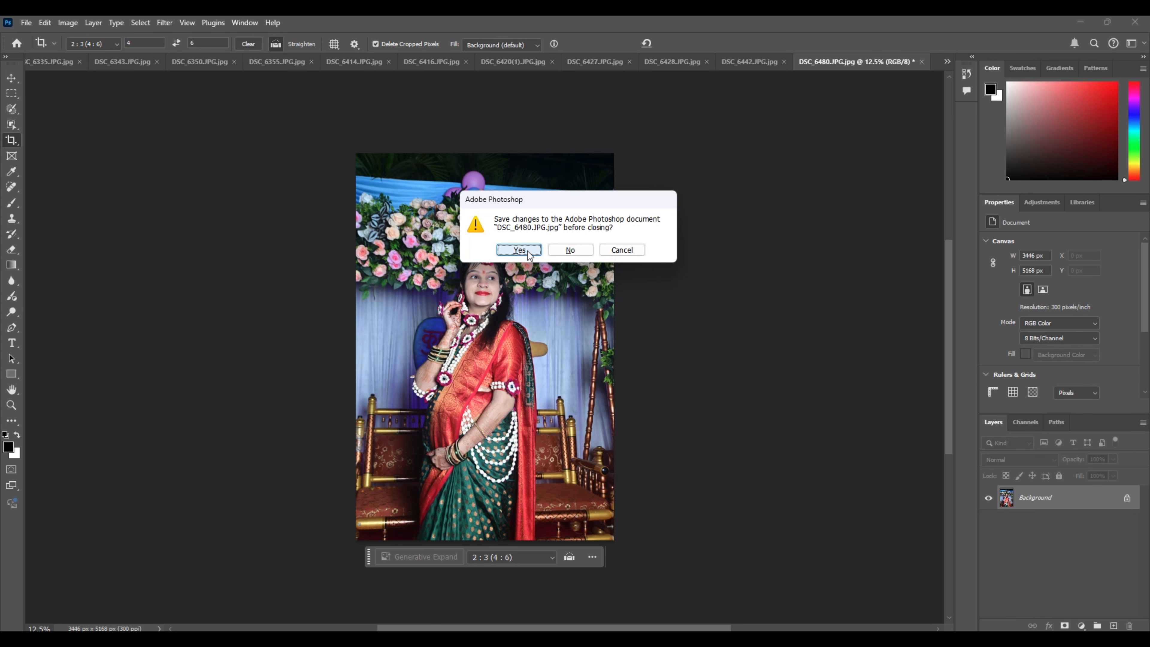
pyautogui.click(519, 250)
pyautogui.click(629, 172)
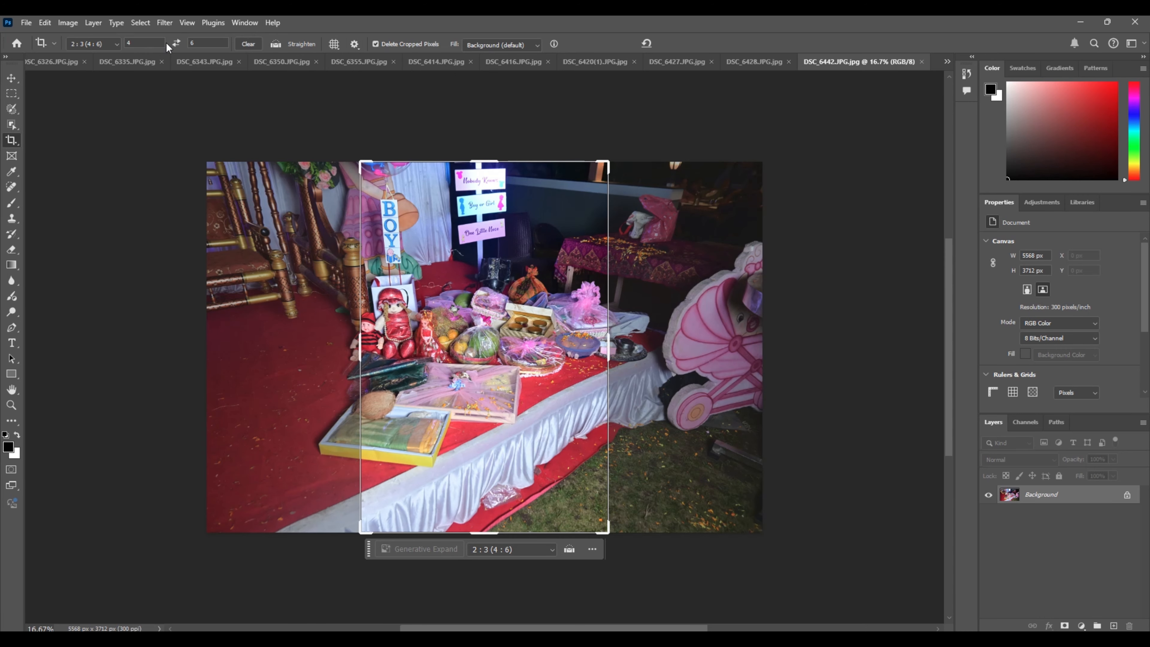
# - Crop DSC_6442 with the ratio swapped to 6:4, to about 5082 × 3388 px, and save and close it
pyautogui.click(176, 42)
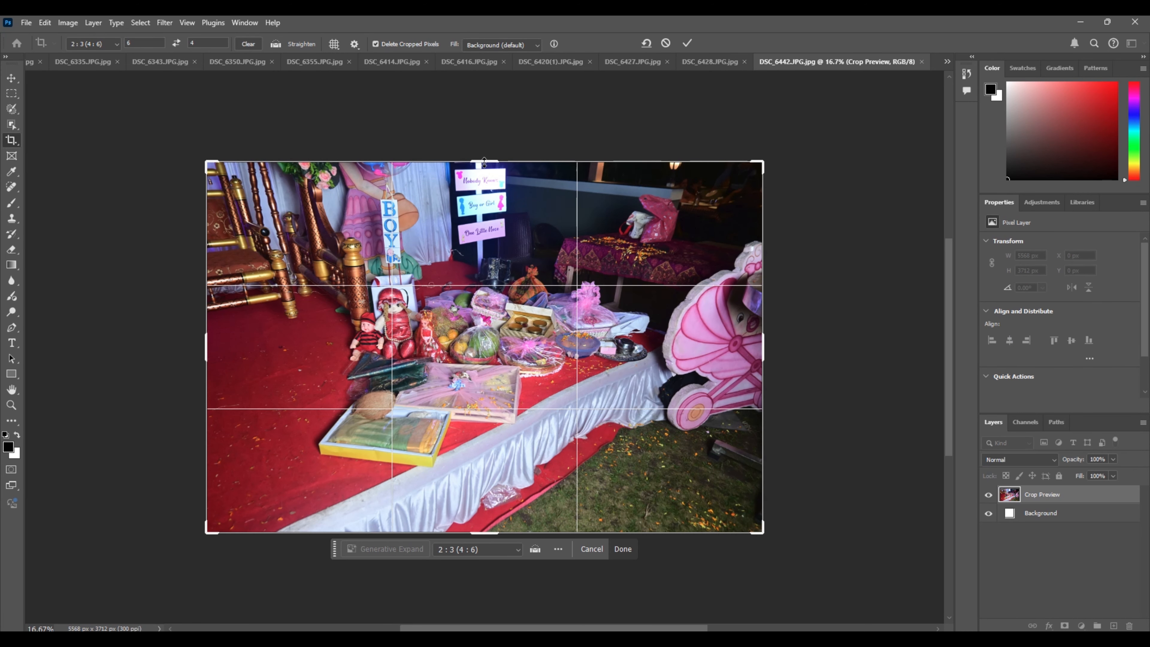
pyautogui.moveTo(484, 161); pyautogui.dragTo(485, 178)
pyautogui.moveTo(485, 247); pyautogui.dragTo(483, 280)
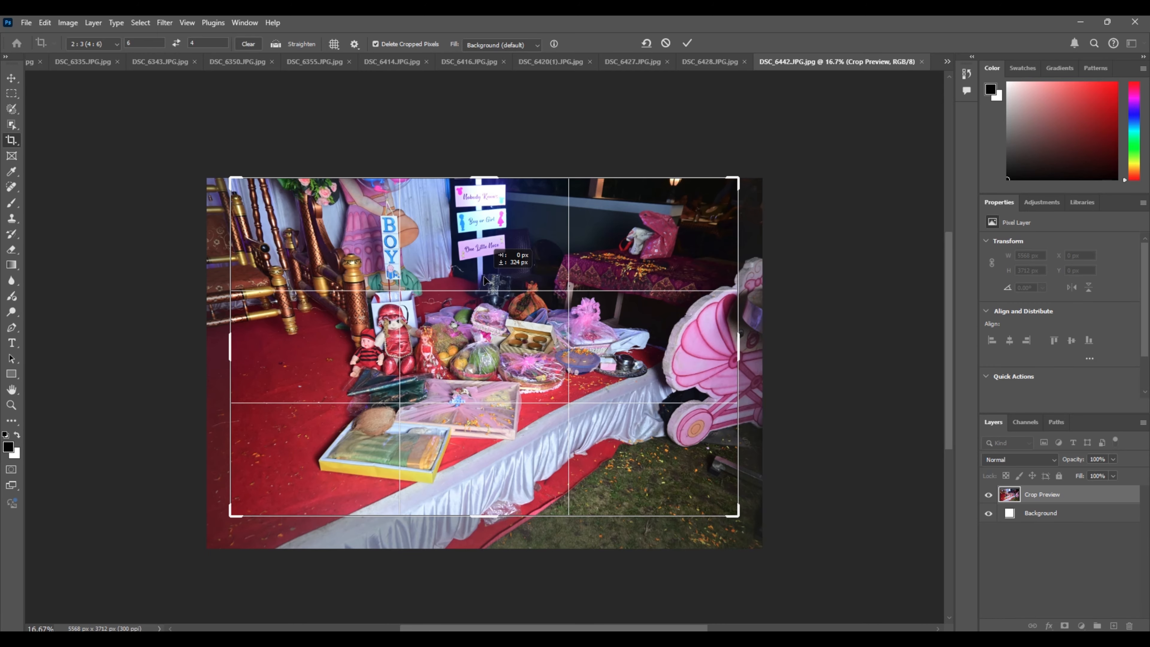
pyautogui.press('Return')
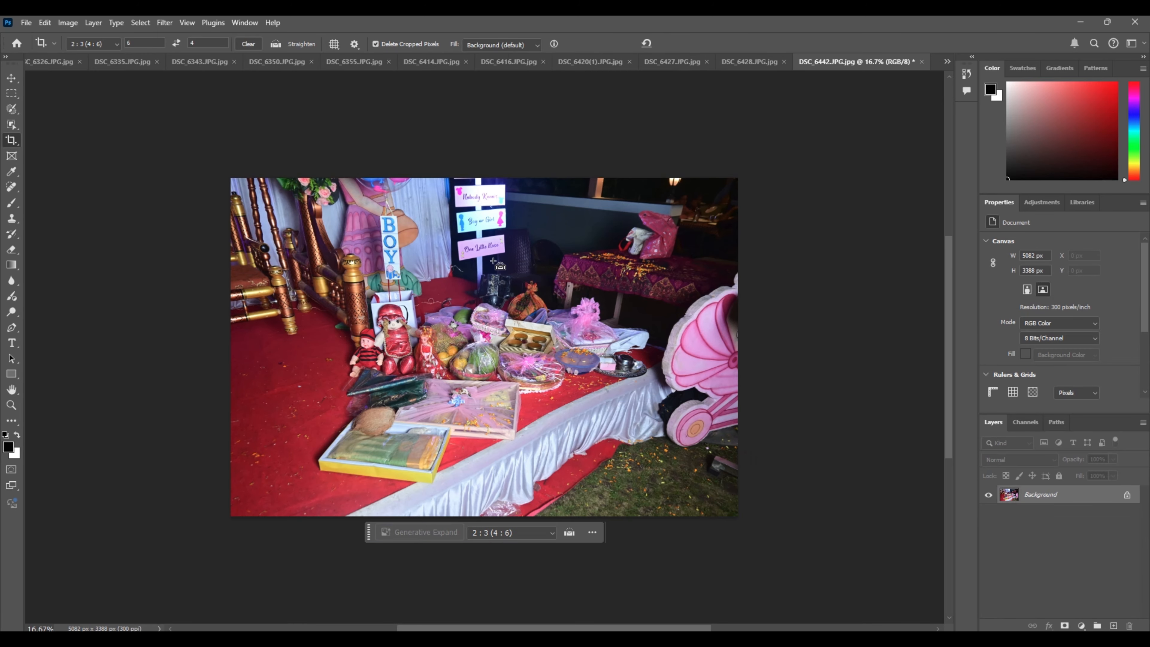
pyautogui.press('ctrl')
pyautogui.hotkey('ctrl', 'w')
pyautogui.press('Return')
pyautogui.press('Return')
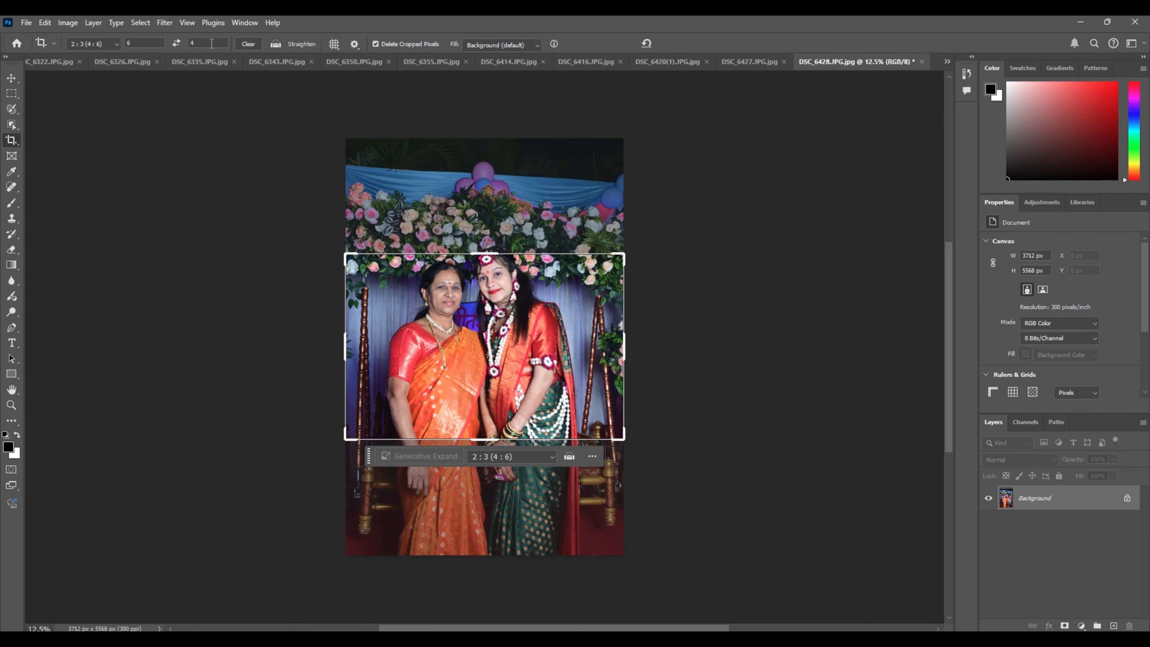
# - Crop DSC_6428 with the ratio swapped to 4:6, to about 3456 × 5184 px, and save and close it
pyautogui.click(177, 43)
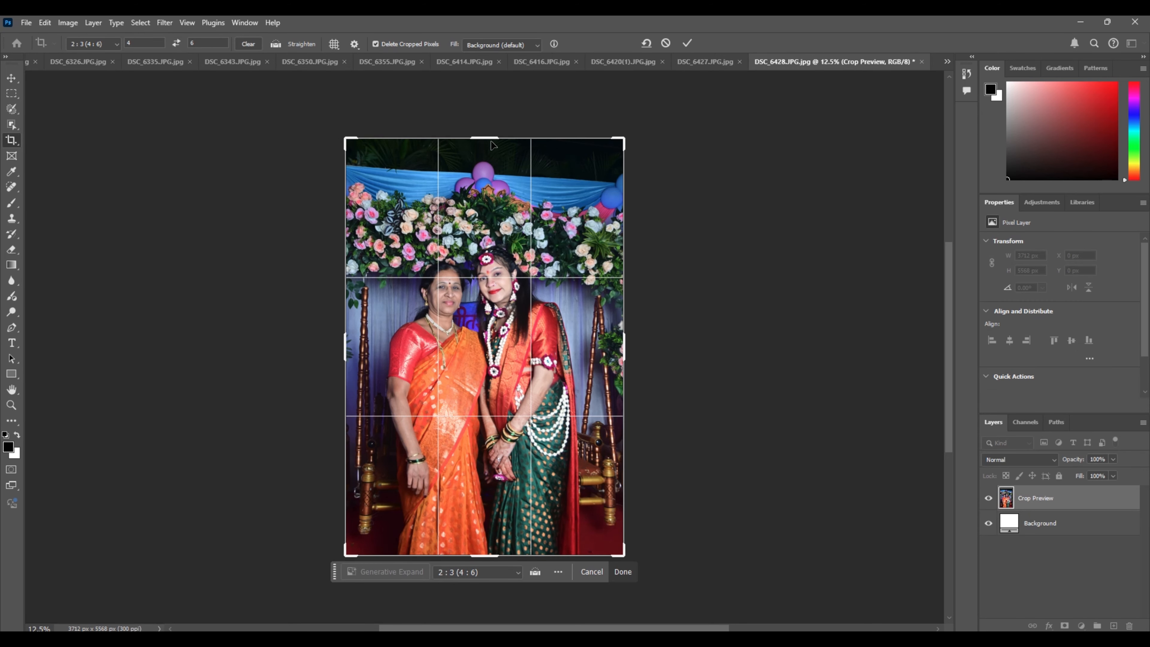
pyautogui.moveTo(491, 141); pyautogui.dragTo(492, 151)
pyautogui.press('Return')
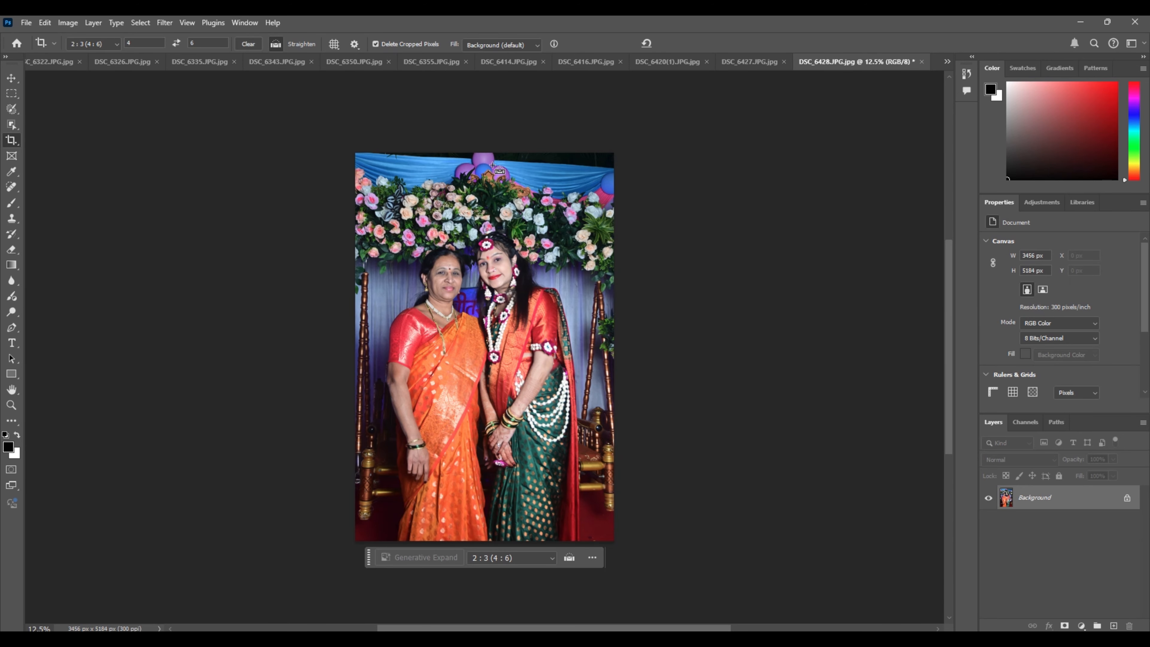
pyautogui.hotkey('ctrl', 'w')
pyautogui.press('Return')
pyautogui.press('Return')
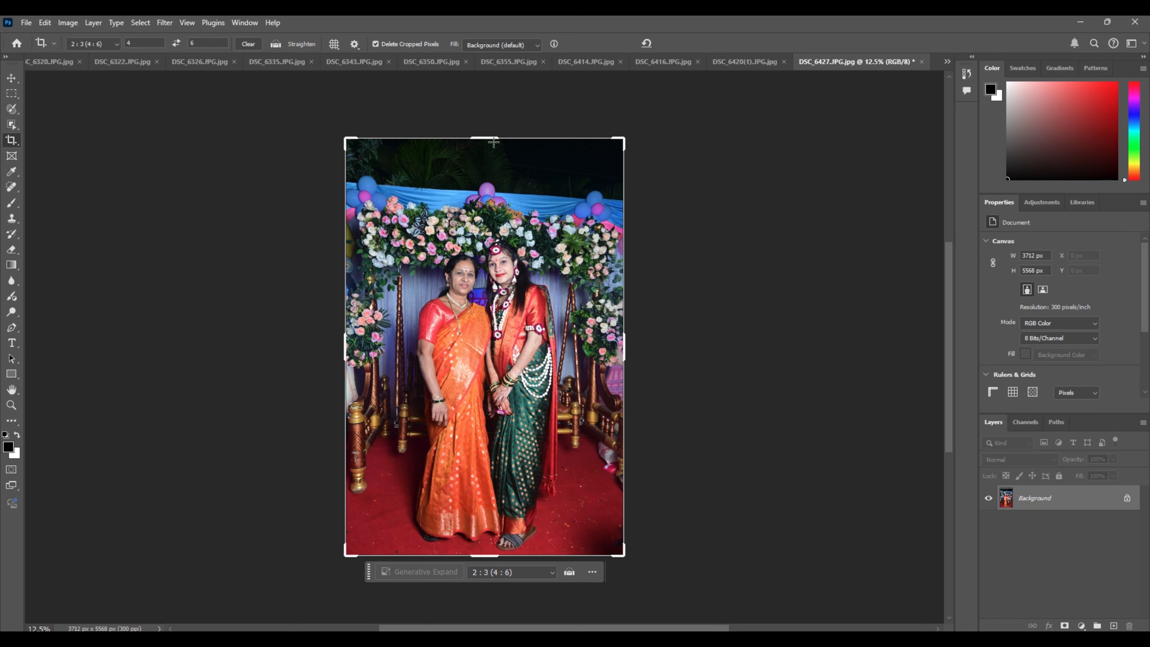
# - Crop DSC_6427 at 4:6 to about 3222 × 4832 px around the two women, and save and close it at JPEG quality 12
pyautogui.moveTo(492, 137); pyautogui.dragTo(492, 161)
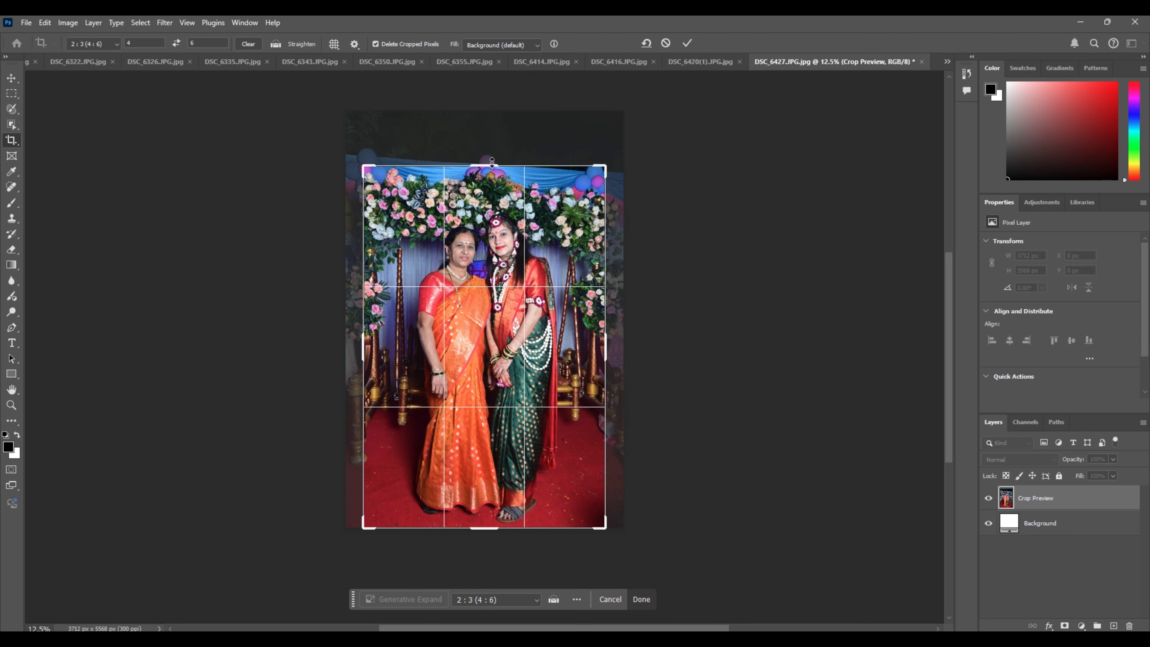
pyautogui.press('Return')
pyautogui.press('ctrl')
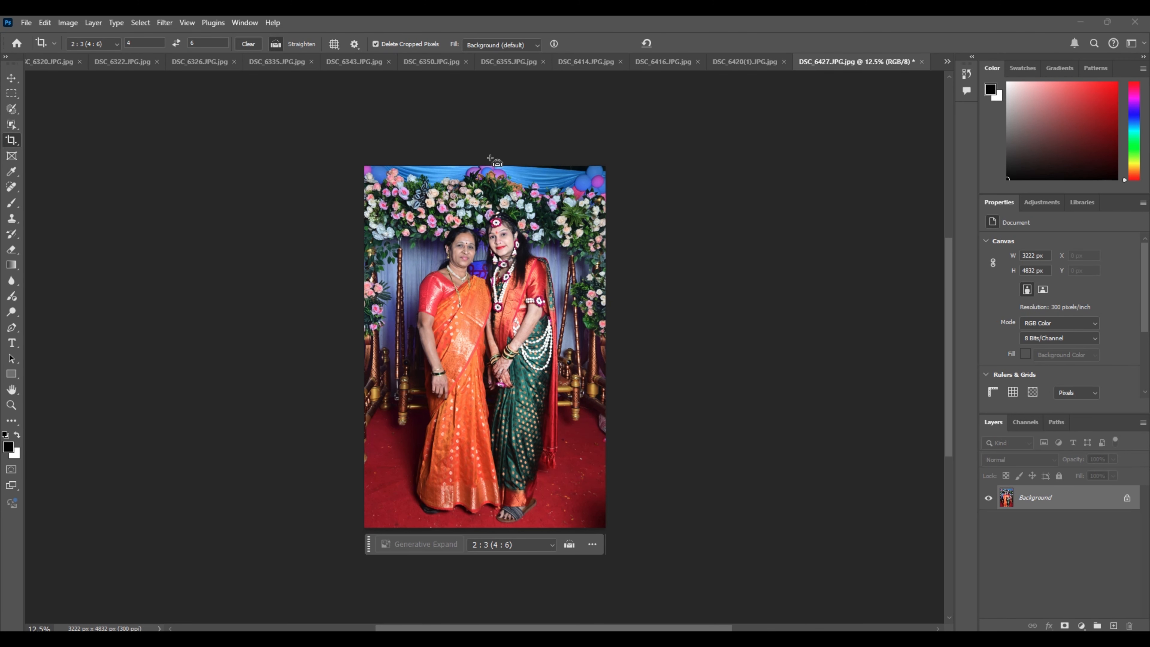
pyautogui.hotkey('ctrl', 'w')
pyautogui.press('Return')
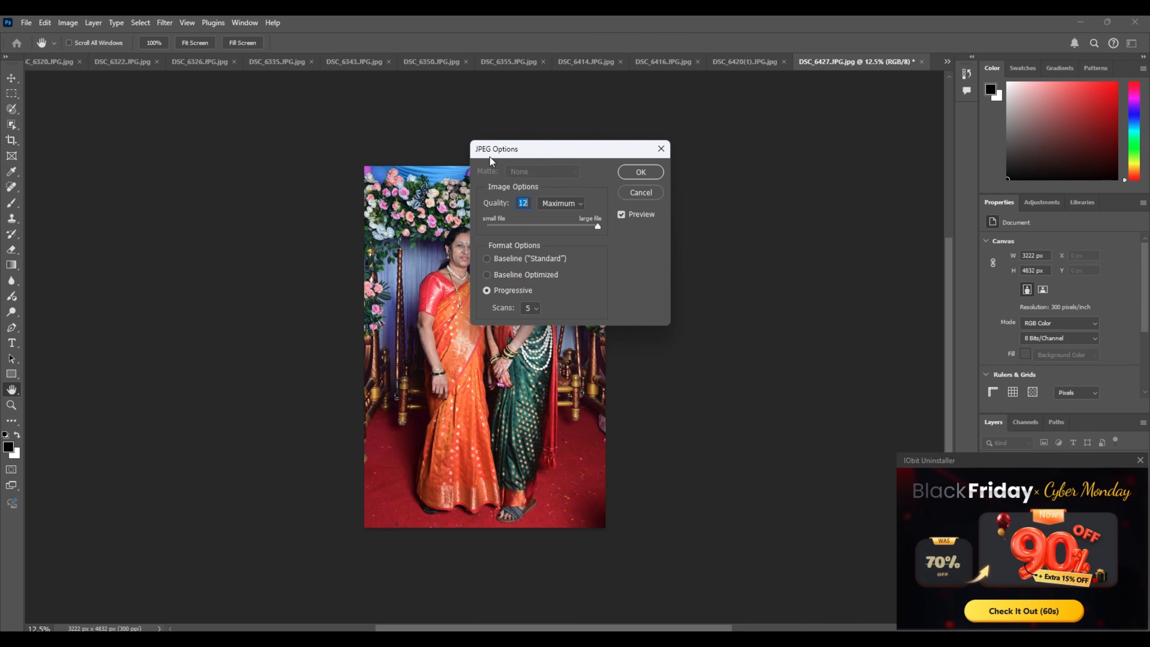
pyautogui.press('Return')
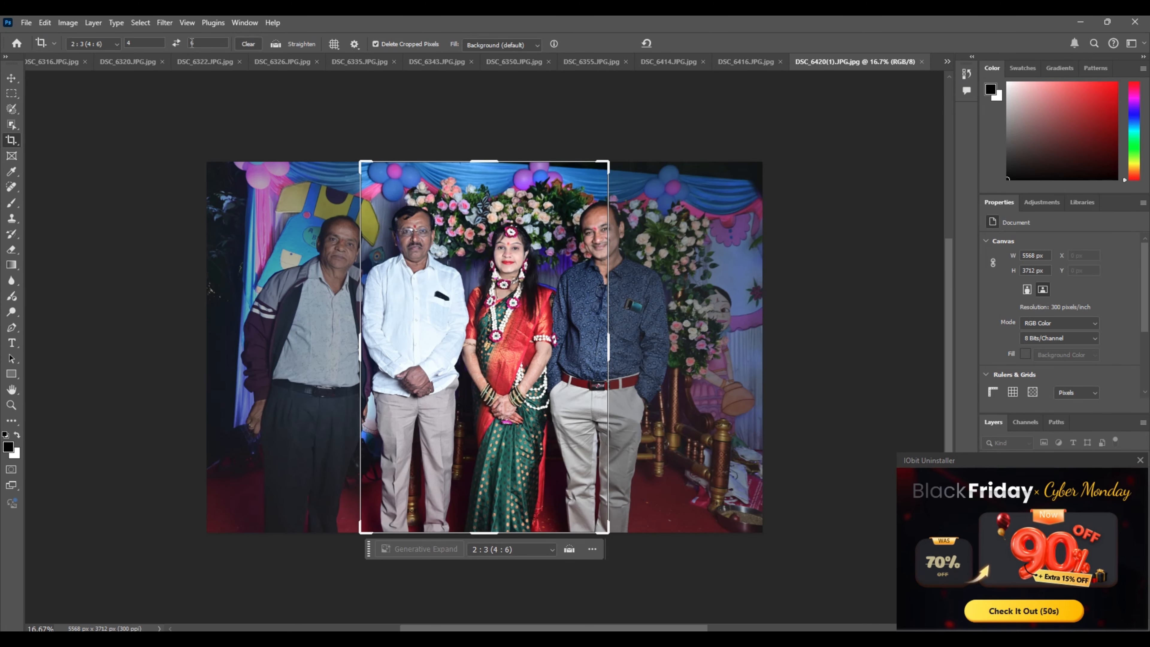
# - Crop DSC_6420(1) with the ratio swapped to 6:4, to about 4704 × 3136 px, and save and close it at JPEG quality 12
pyautogui.click(176, 42)
pyautogui.moveTo(484, 156); pyautogui.dragTo(484, 171)
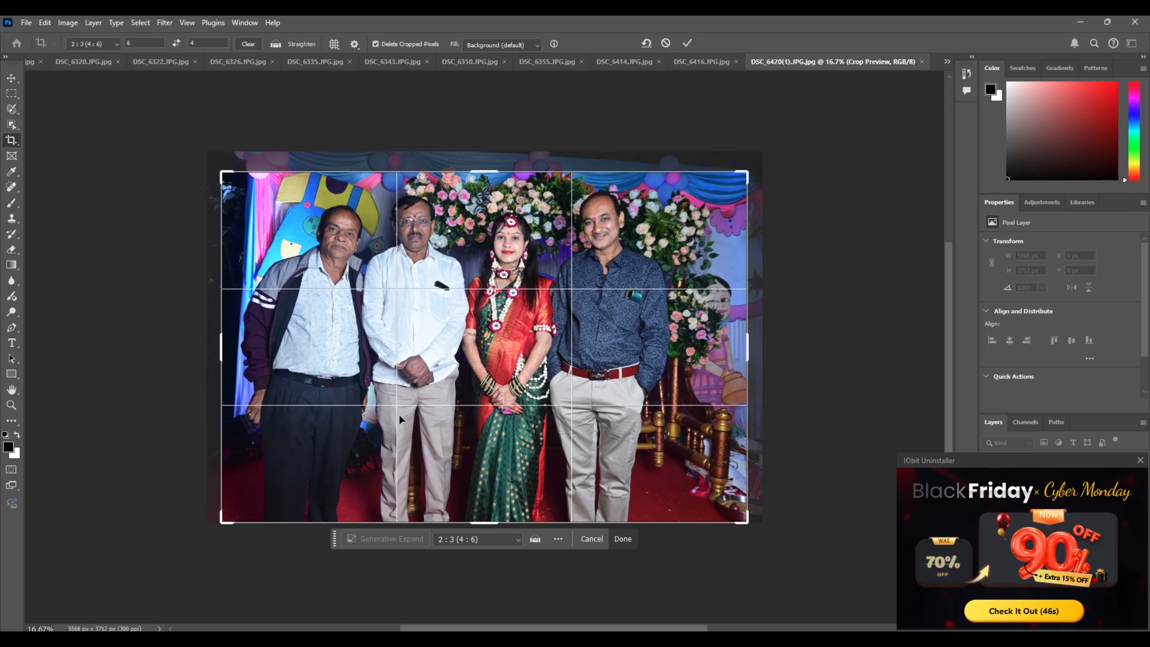
pyautogui.moveTo(485, 518); pyautogui.dragTo(485, 481)
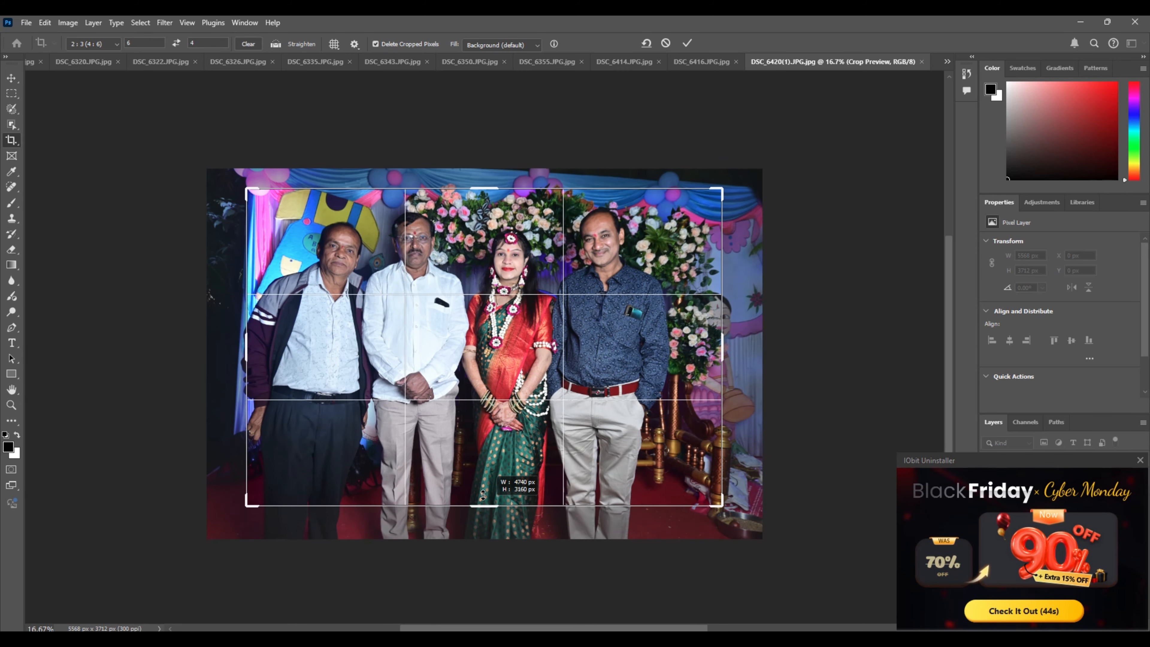
pyautogui.moveTo(493, 363); pyautogui.dragTo(495, 381)
pyautogui.press('Return')
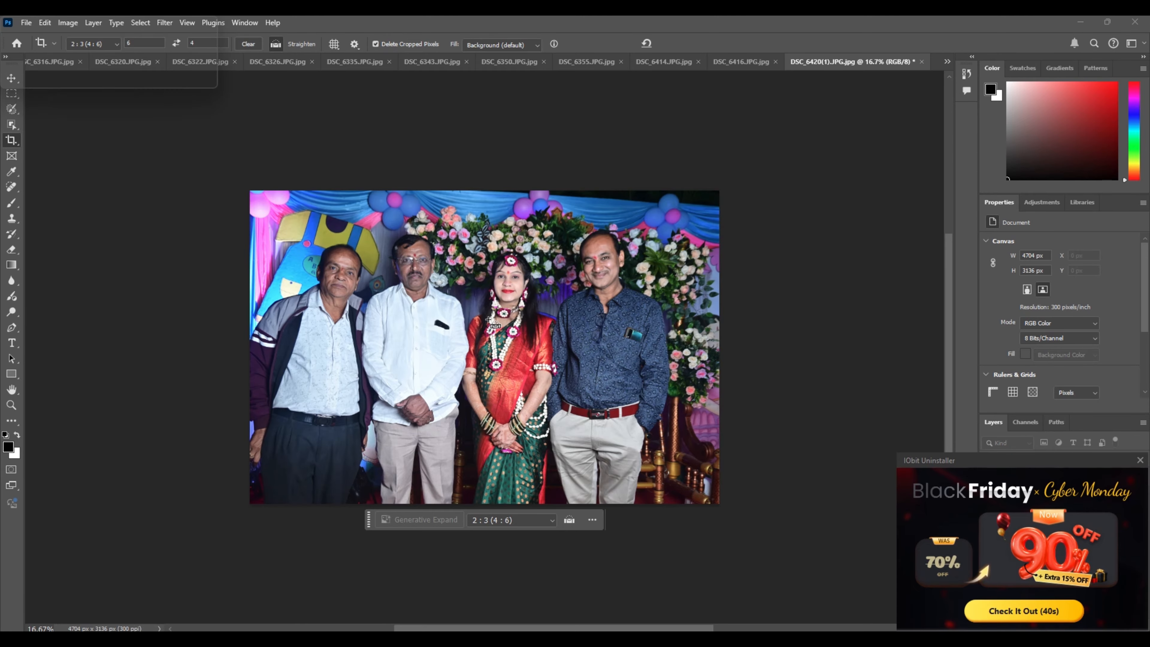
pyautogui.hotkey('ctrl', 'w')
pyautogui.click(517, 246)
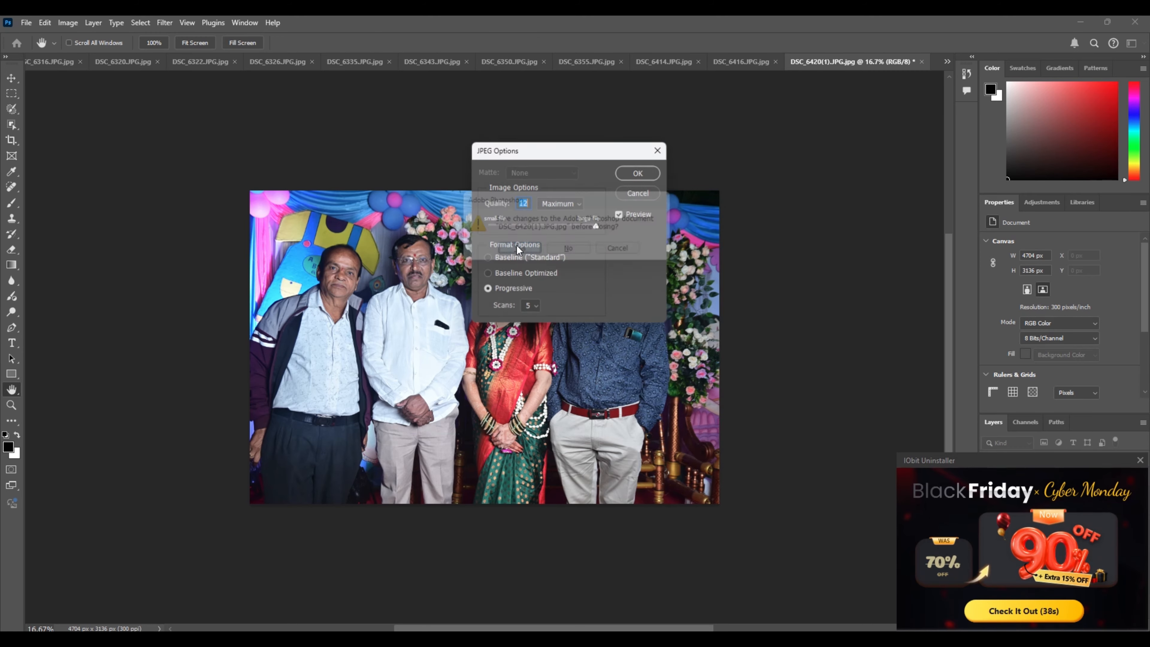
pyautogui.click(629, 174)
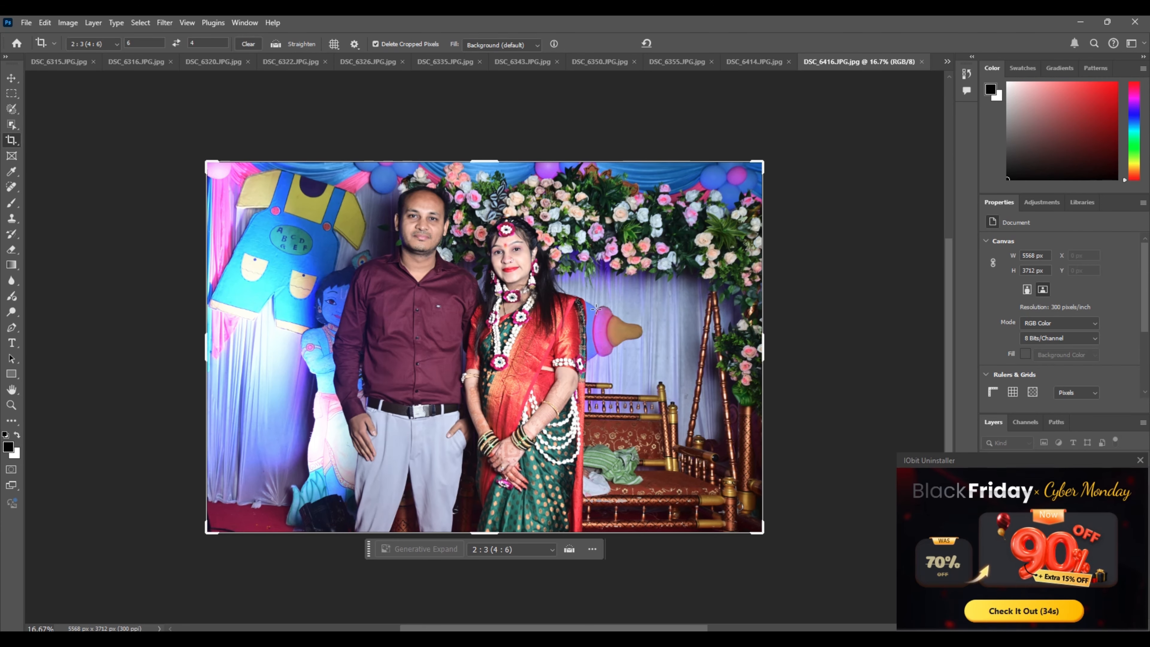
# - Crop DSC_6416 at 6:4 to about 4758 × 3172 px around the couple, and save and close it
pyautogui.moveTo(484, 534); pyautogui.dragTo(481, 505)
pyautogui.press('Return')
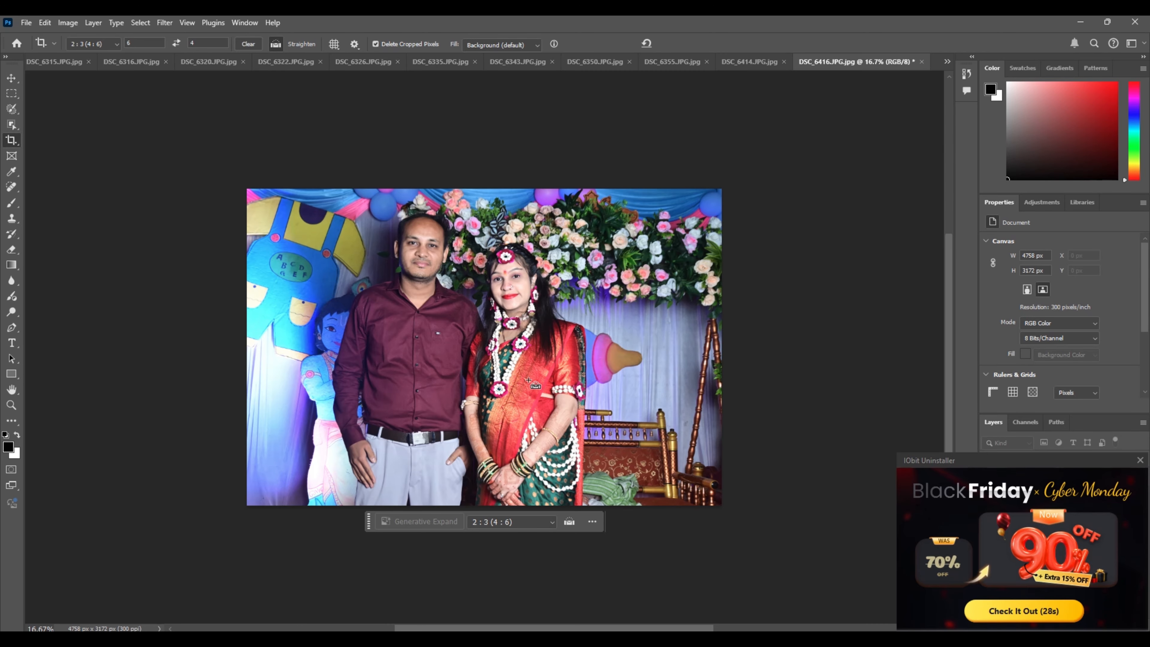
pyautogui.hotkey('ctrl', 'w')
pyautogui.press('Return')
pyautogui.press('Return')
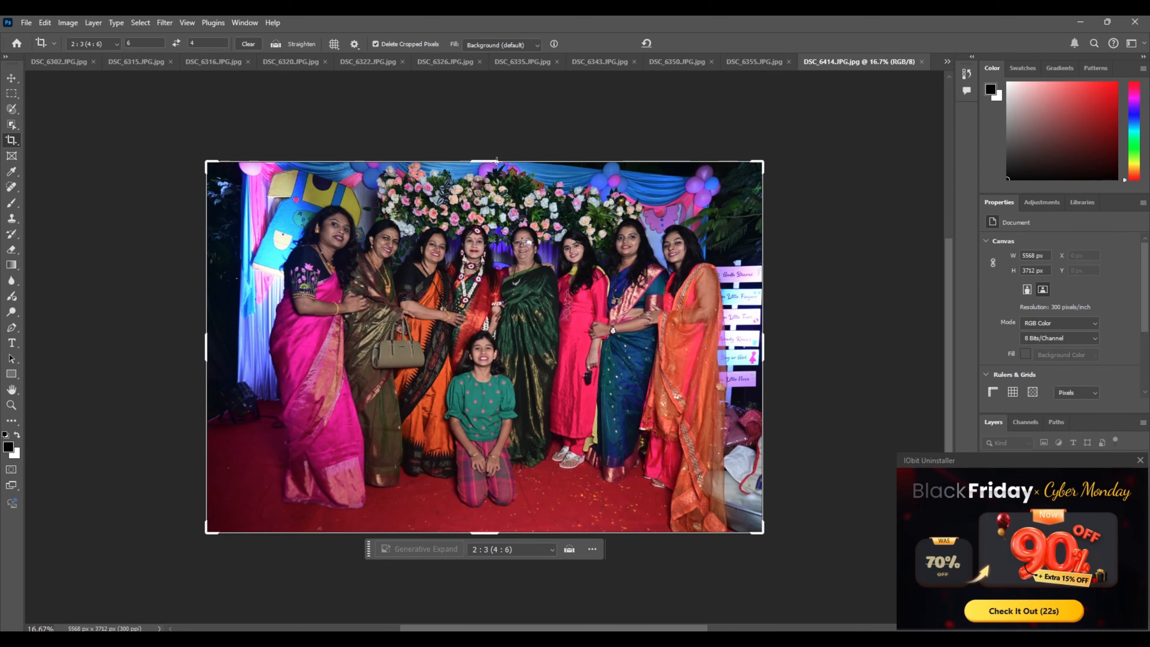
# - Crop DSC_6414 at 6:4 to about 4866 × 3244 px, framing the group of women
pyautogui.moveTo(494, 160); pyautogui.dragTo(494, 171)
pyautogui.moveTo(517, 238); pyautogui.dragTo(518, 253)
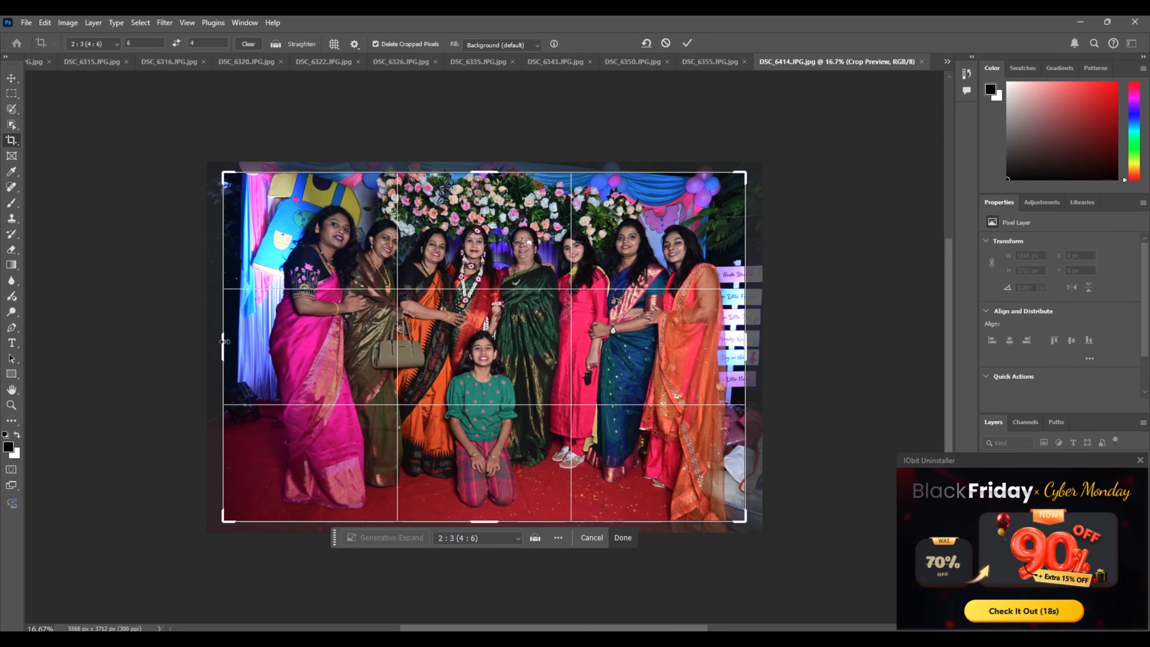
pyautogui.moveTo(224, 344); pyautogui.dragTo(247, 346)
pyautogui.moveTo(436, 311); pyautogui.dragTo(443, 309)
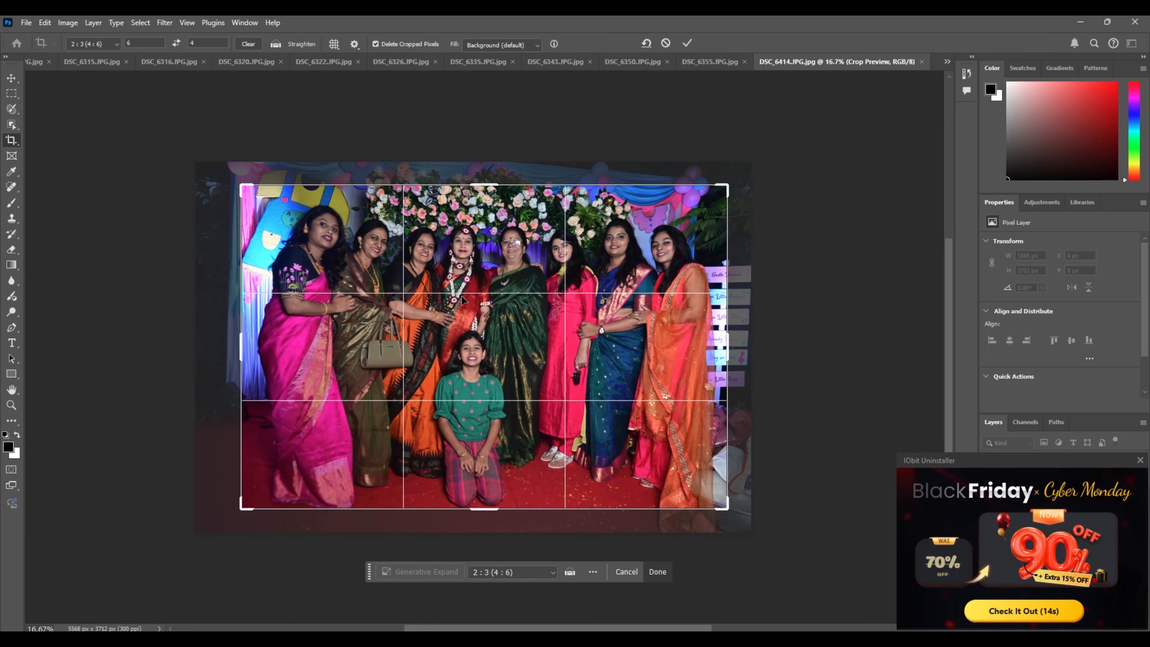
pyautogui.press('Return')
pyautogui.press('ctrl')
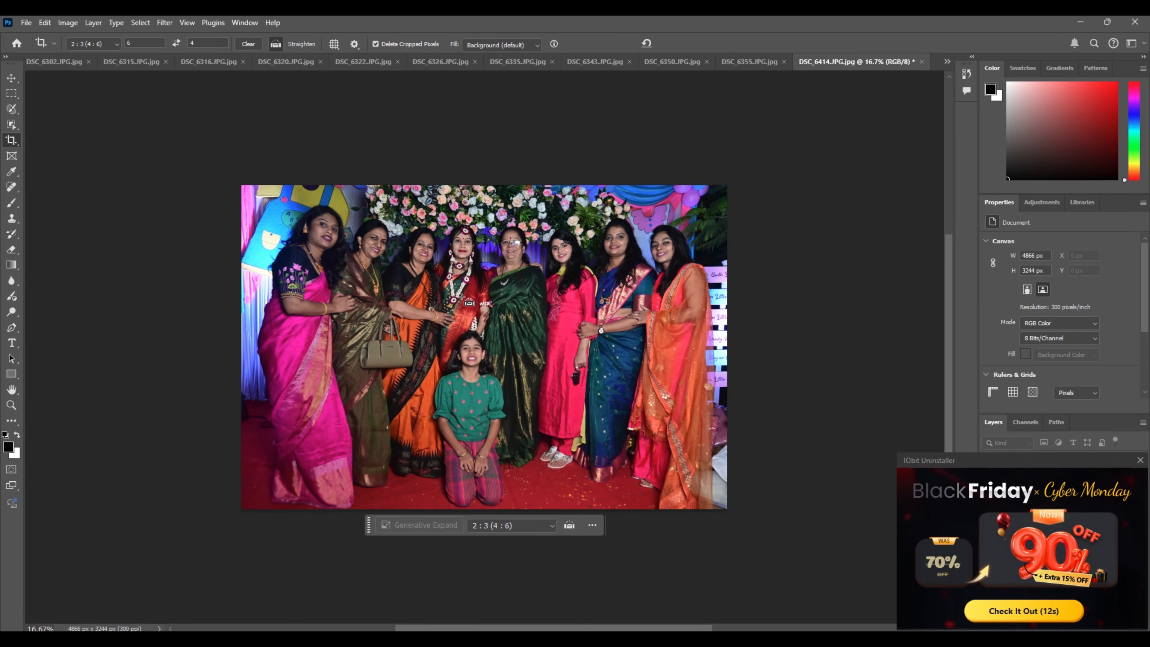
# - Brighten DSC_6414 with an RGB Curves point at input 109, output 137, and save and close it at JPEG quality 12
pyautogui.hotkey('ctrl', 'm')
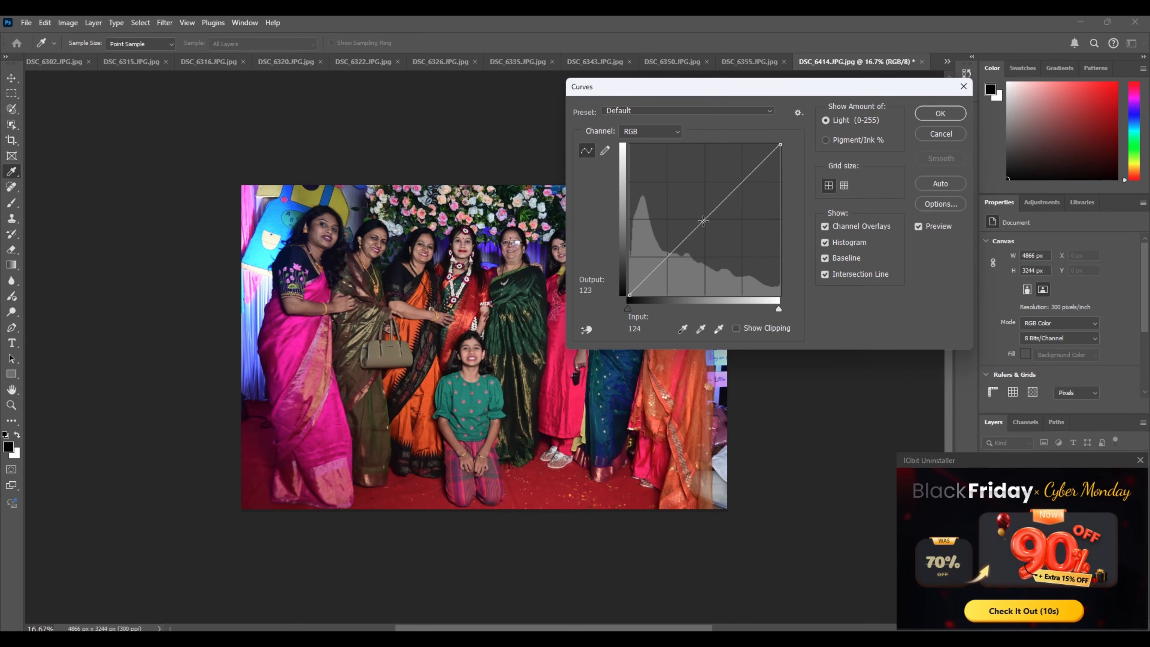
pyautogui.moveTo(703, 221); pyautogui.dragTo(694, 214)
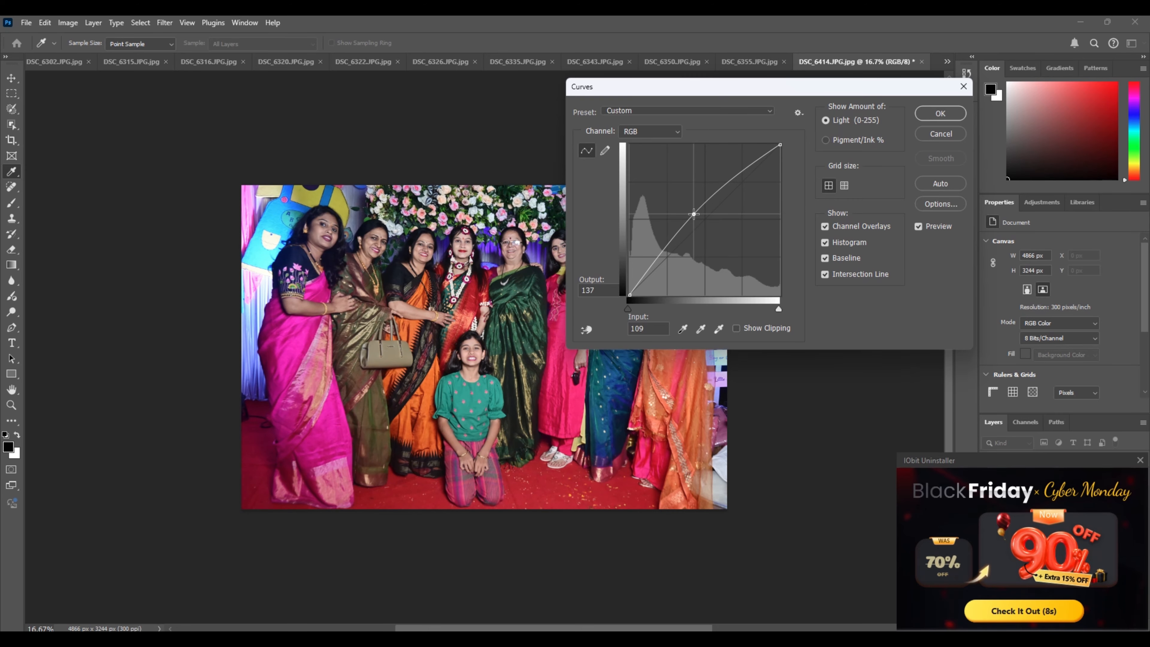
pyautogui.press('Return')
pyautogui.press('c')
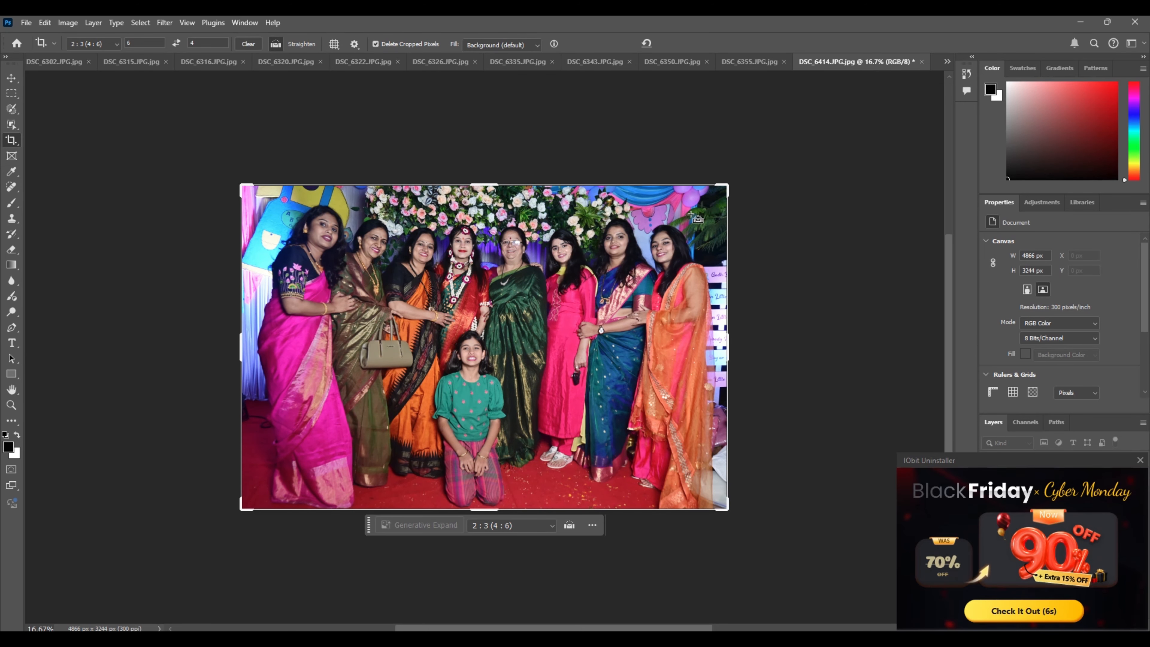
pyautogui.hotkey('ctrl', 'w')
pyautogui.press('Return')
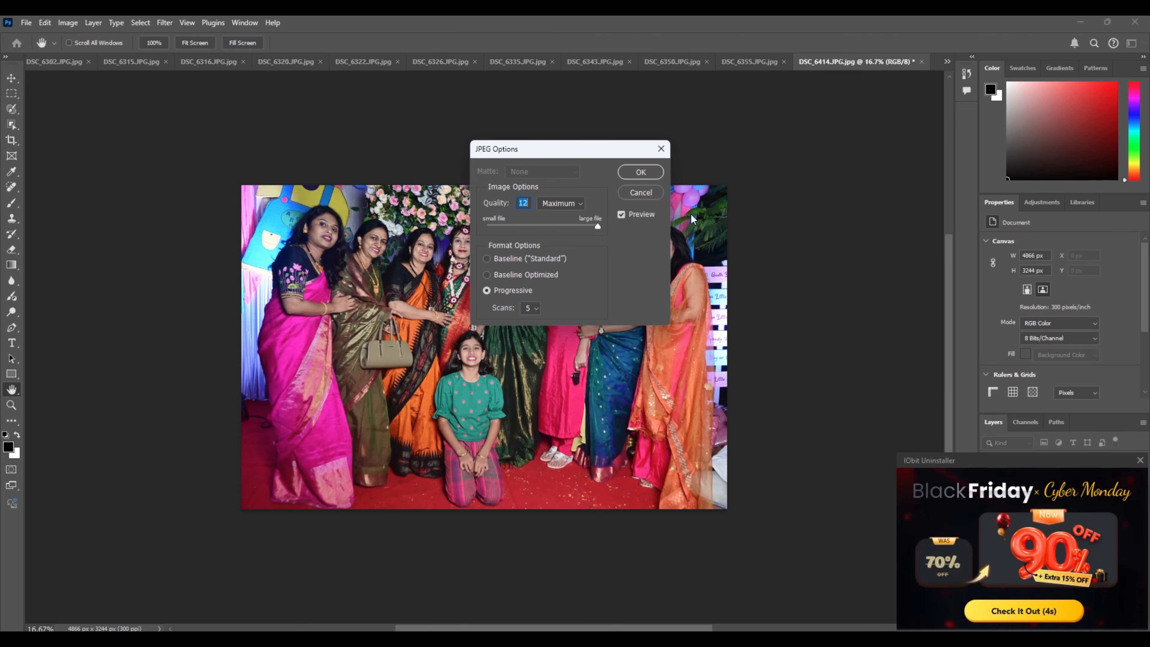
pyautogui.press('Return')
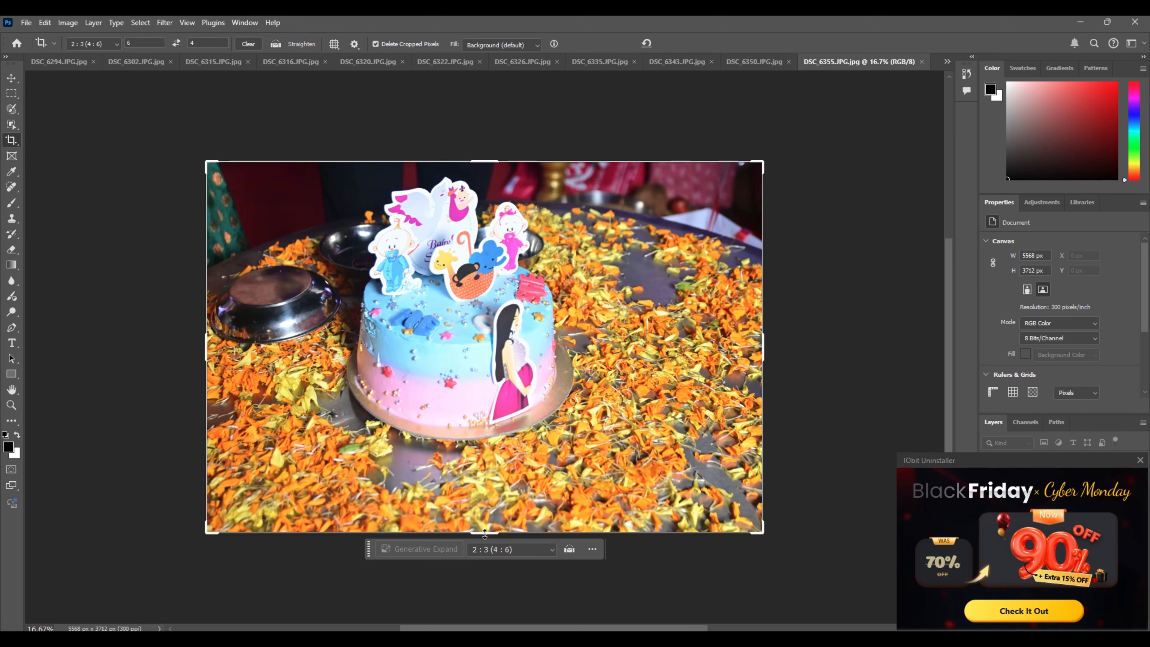
# - Crop DSC_6355 at 6:4 to about 4488 × 2992 px around the cake, and darken it with an RGB Curves point at input 143, output 114
pyautogui.moveTo(485, 532); pyautogui.dragTo(482, 496)
pyautogui.press('Return')
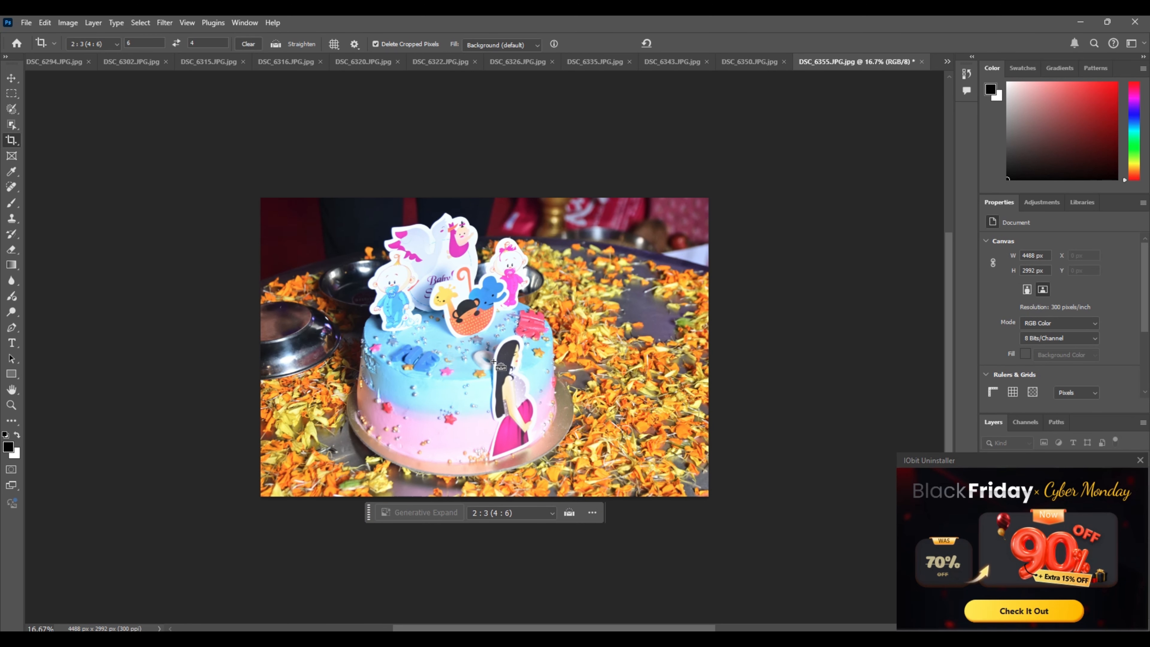
pyautogui.hotkey('ctrl', 'm')
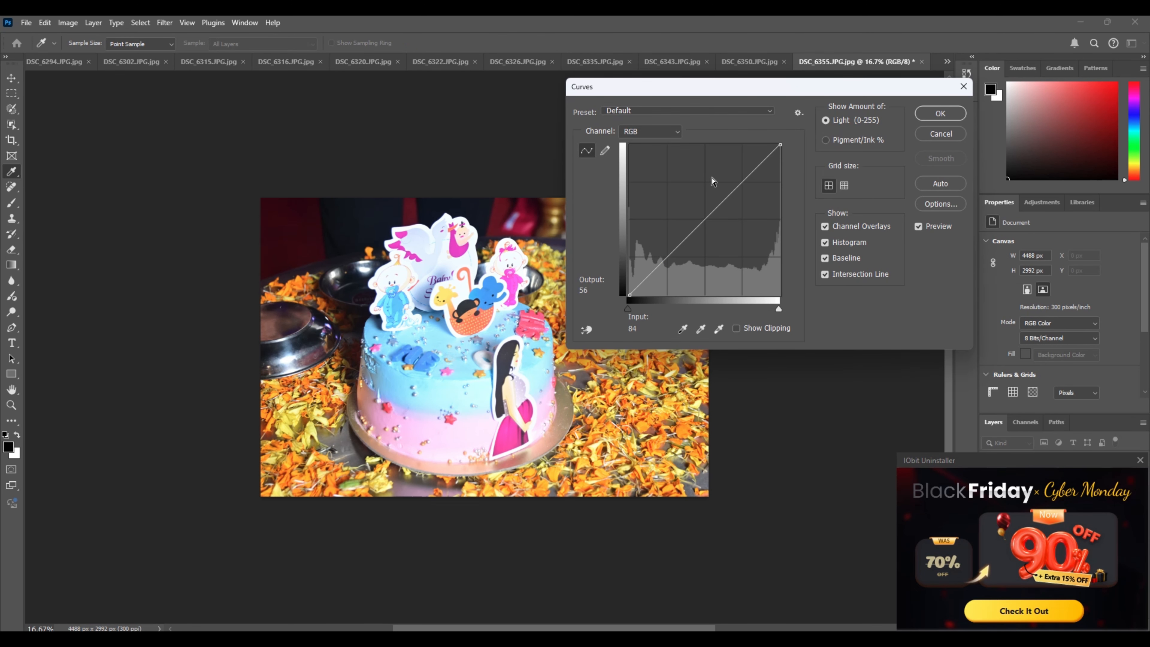
pyautogui.moveTo(710, 219); pyautogui.dragTo(715, 229)
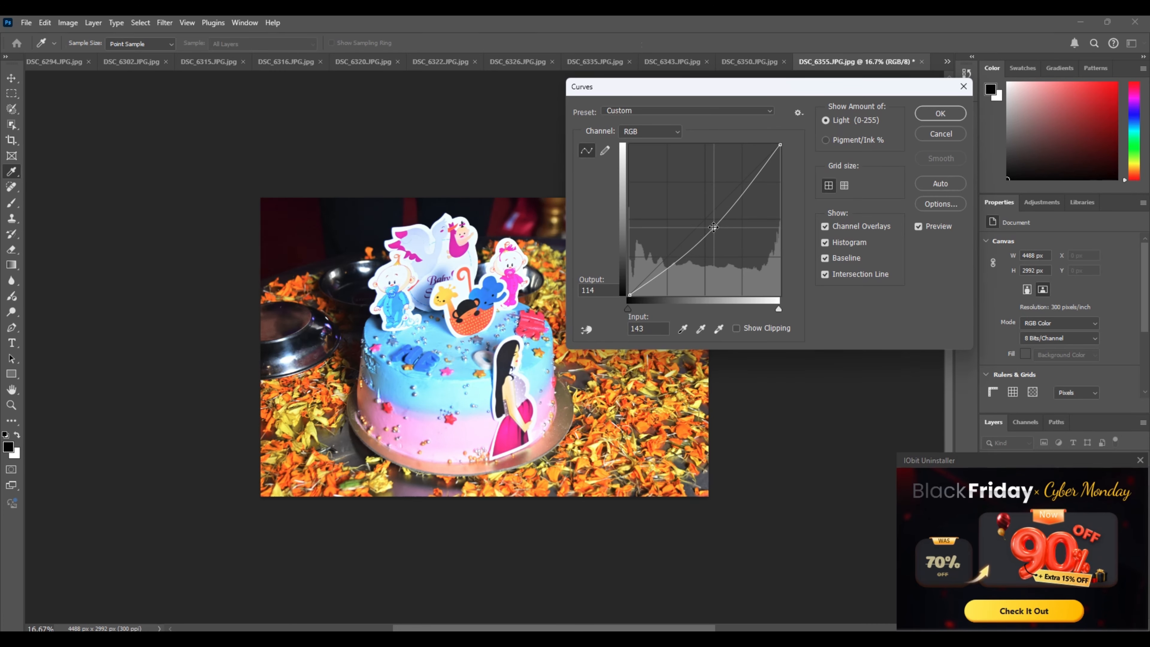
pyautogui.press('Return')
# - Save DSC_6355 as a JPEG and close it
pyautogui.press('c')
pyautogui.hotkey('ctrl', 'w')
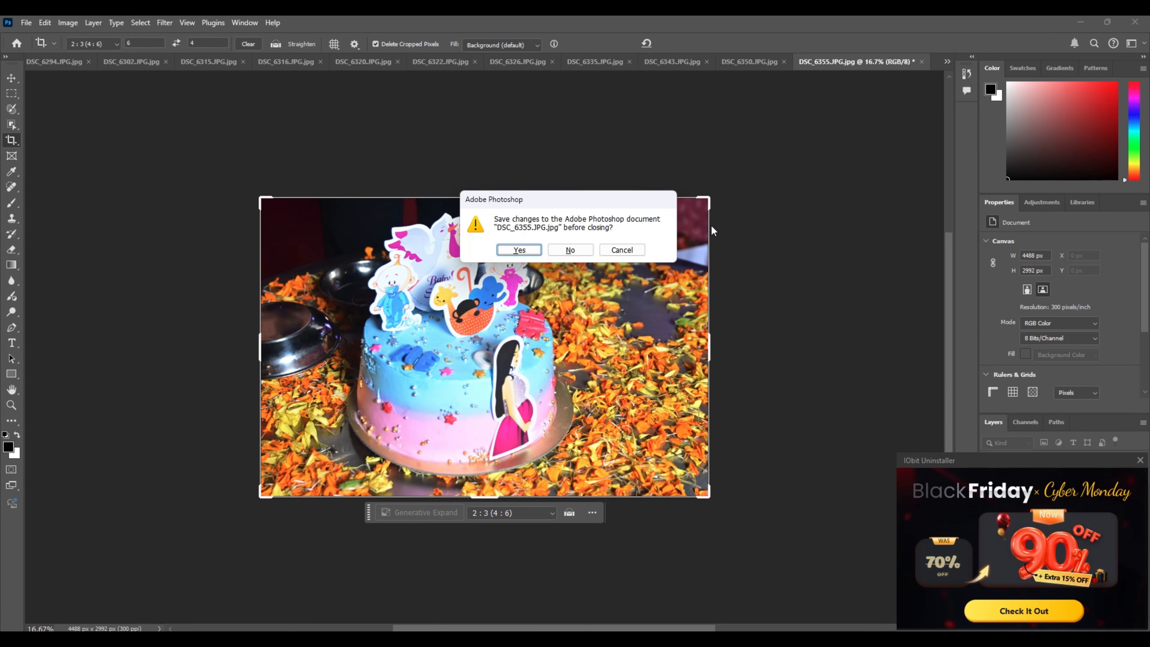
pyautogui.press('Return')
pyautogui.press('Return')
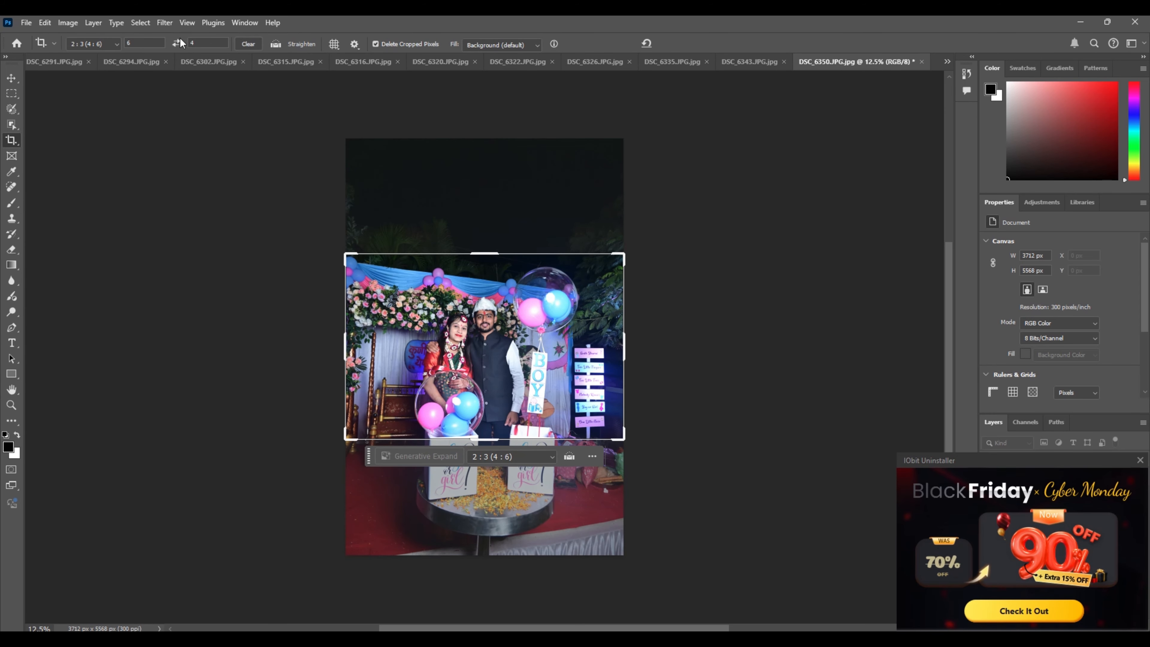
# - Crop DSC_6350 with the ratio swapped to 4:6, to about 2934 × 4400 px around the couple and the table
pyautogui.click(175, 42)
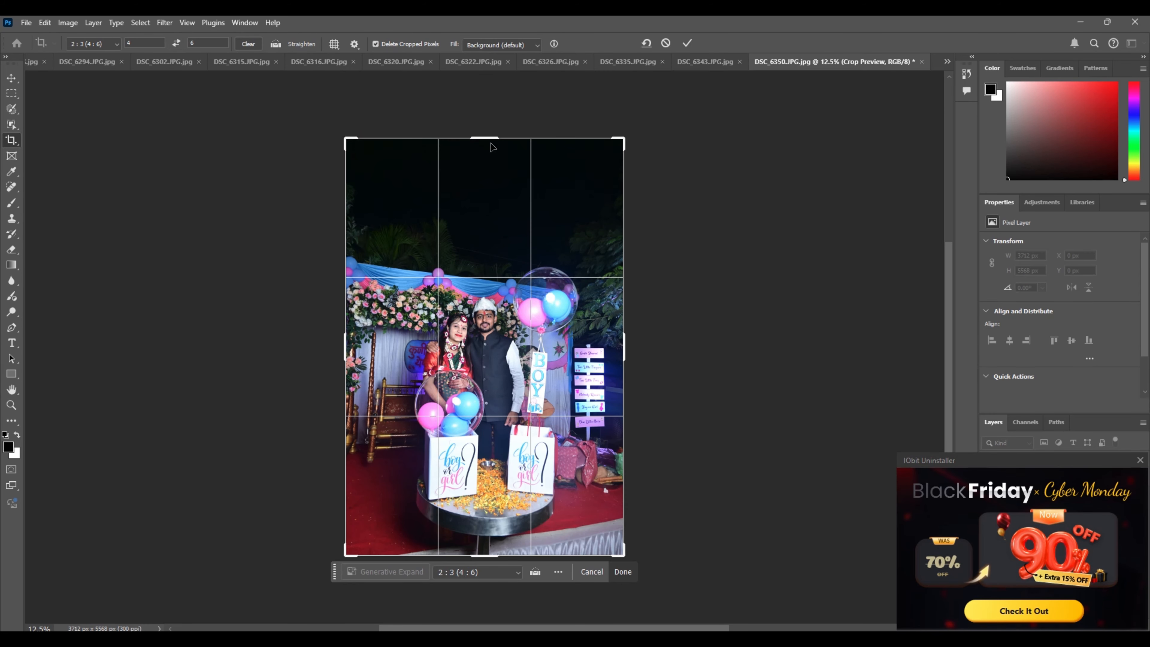
pyautogui.moveTo(488, 141); pyautogui.dragTo(487, 182)
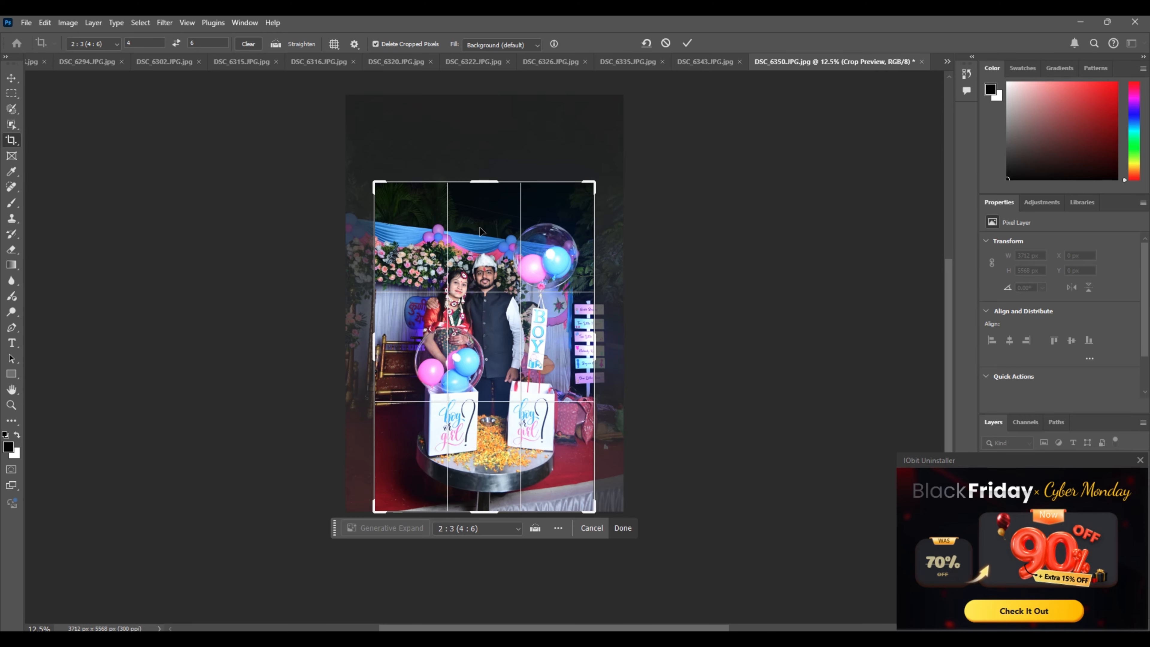
pyautogui.press('Return')
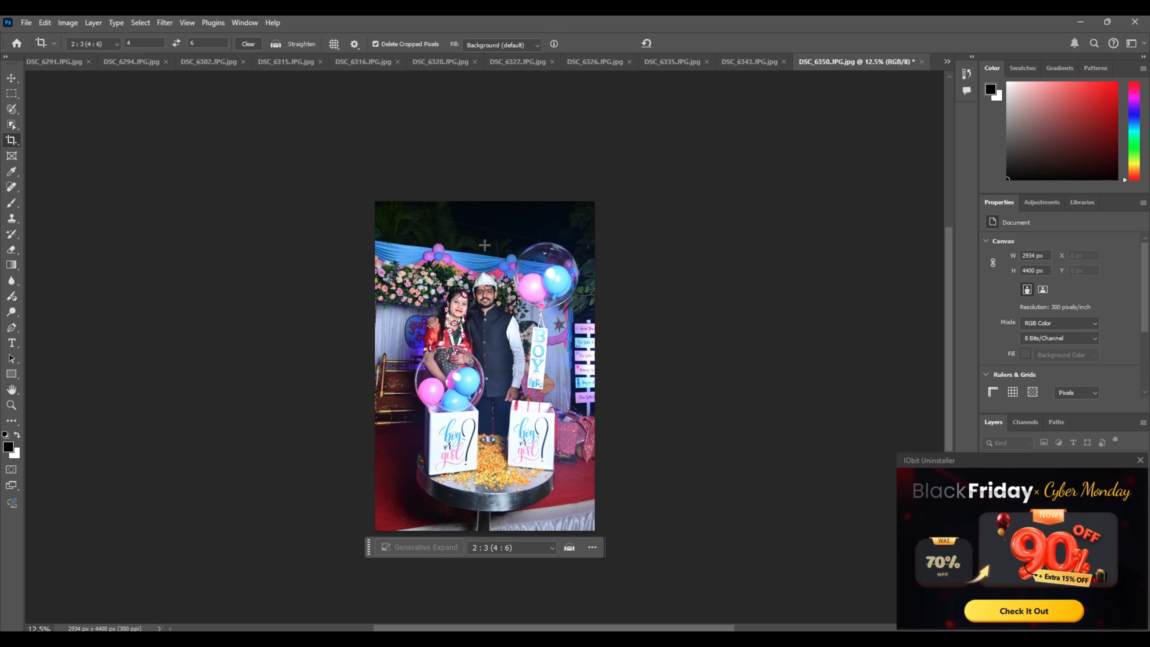
# - Brighten DSC_6350 slightly with an RGB Curves point at input 122, output 129, and save and close it
pyautogui.press('i')
pyautogui.hotkey('ctrl', 'm')
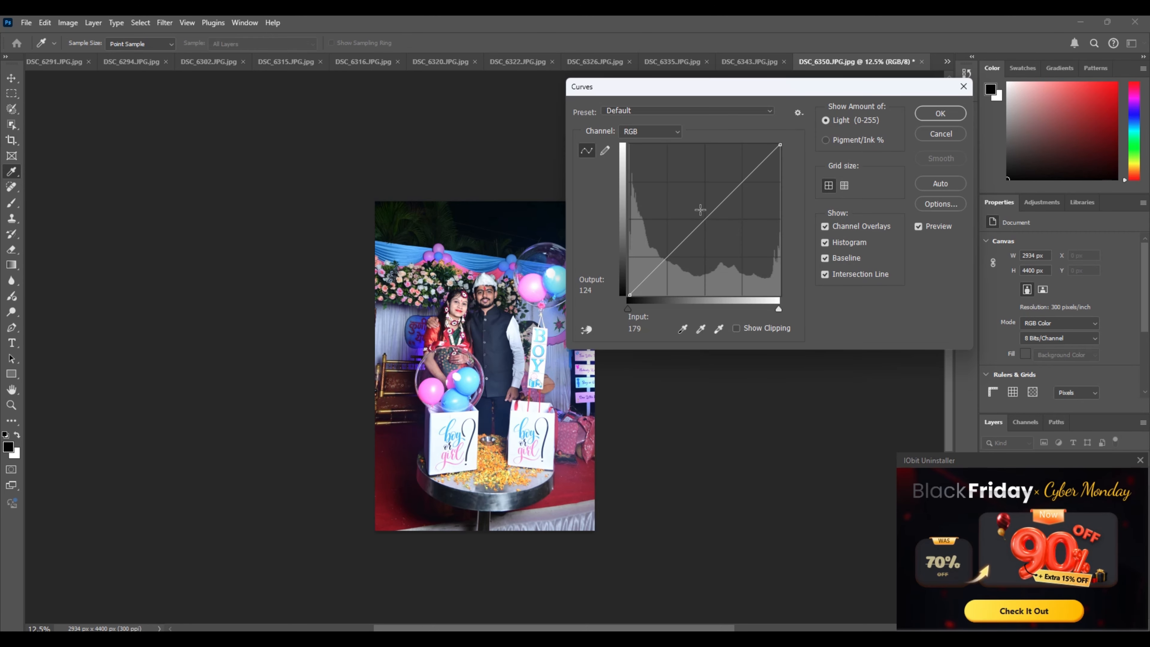
pyautogui.moveTo(702, 222); pyautogui.dragTo(702, 219)
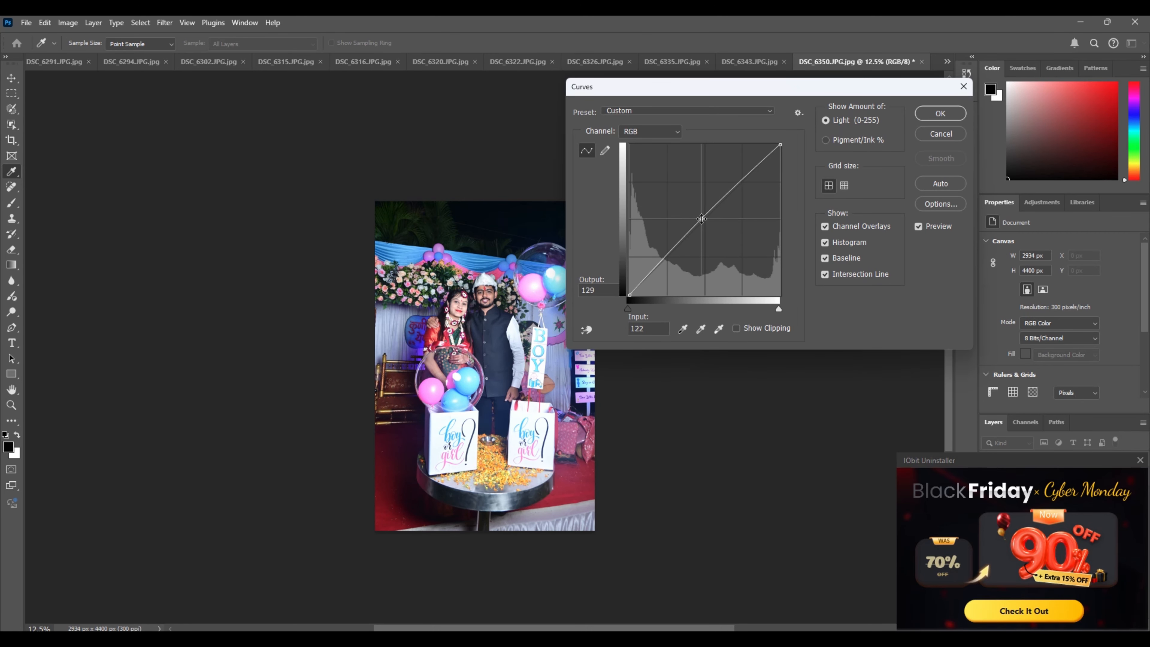
pyautogui.press('Return')
pyautogui.press('c')
pyautogui.hotkey('ctrl', 'w')
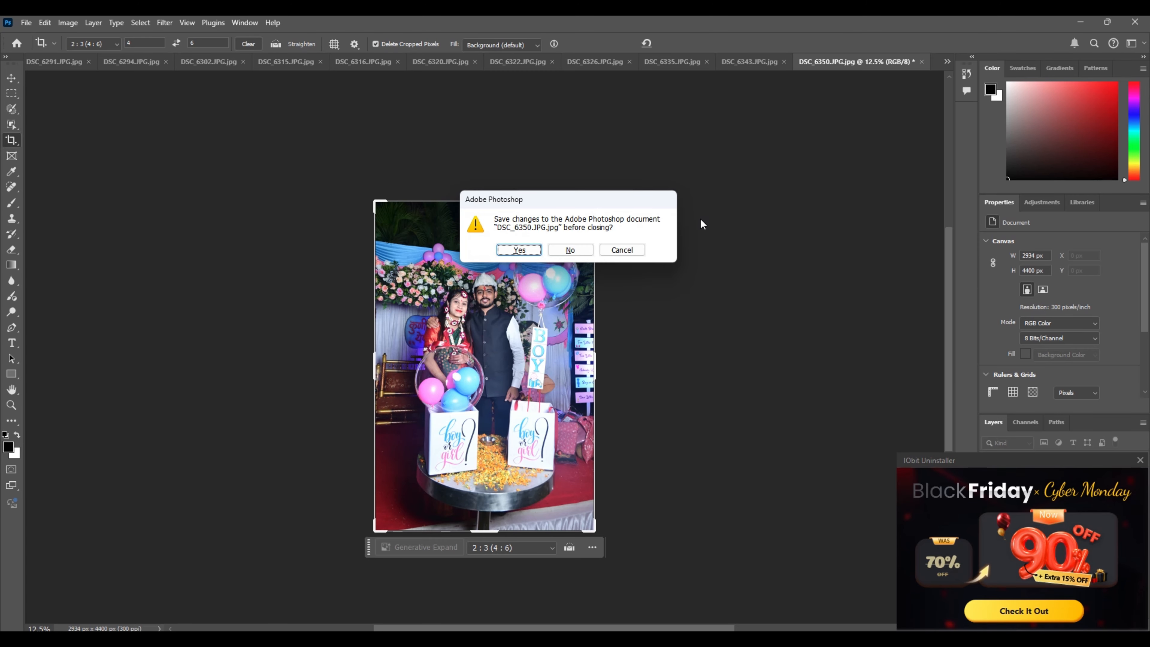
pyautogui.press('Return')
pyautogui.press('Return')
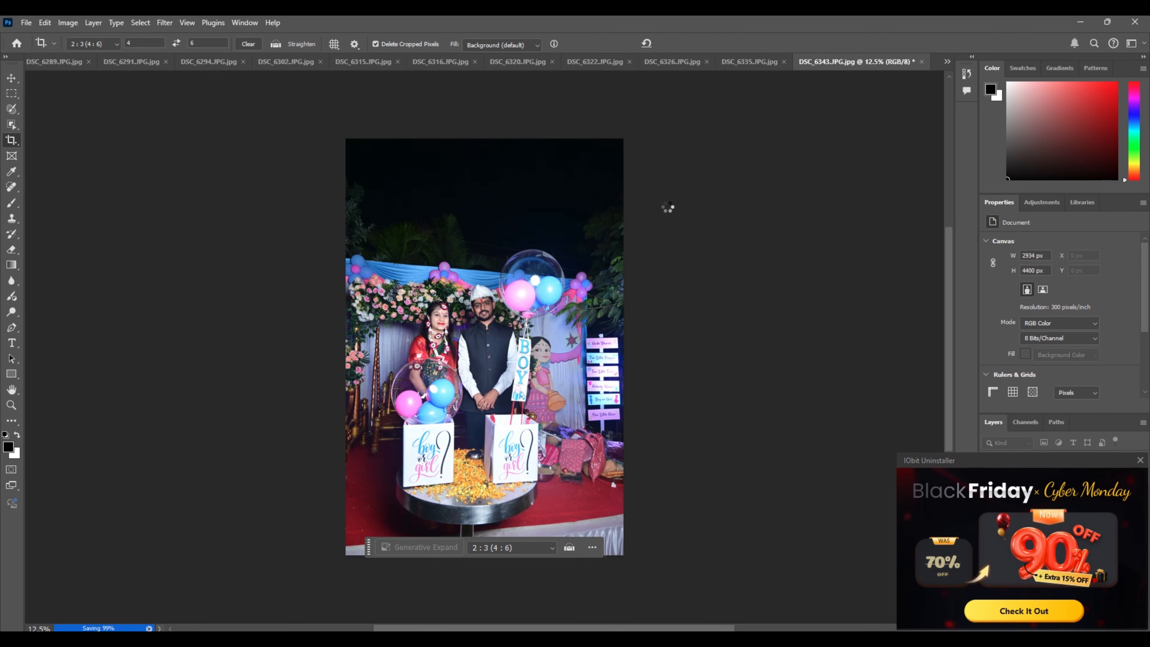
# - Crop DSC_6343 at 4:6 to about 3094 × 4640 px around the couple, and save and close it at JPEG quality 12
pyautogui.moveTo(495, 135); pyautogui.dragTo(493, 171)
pyautogui.moveTo(488, 237); pyautogui.dragTo(497, 239)
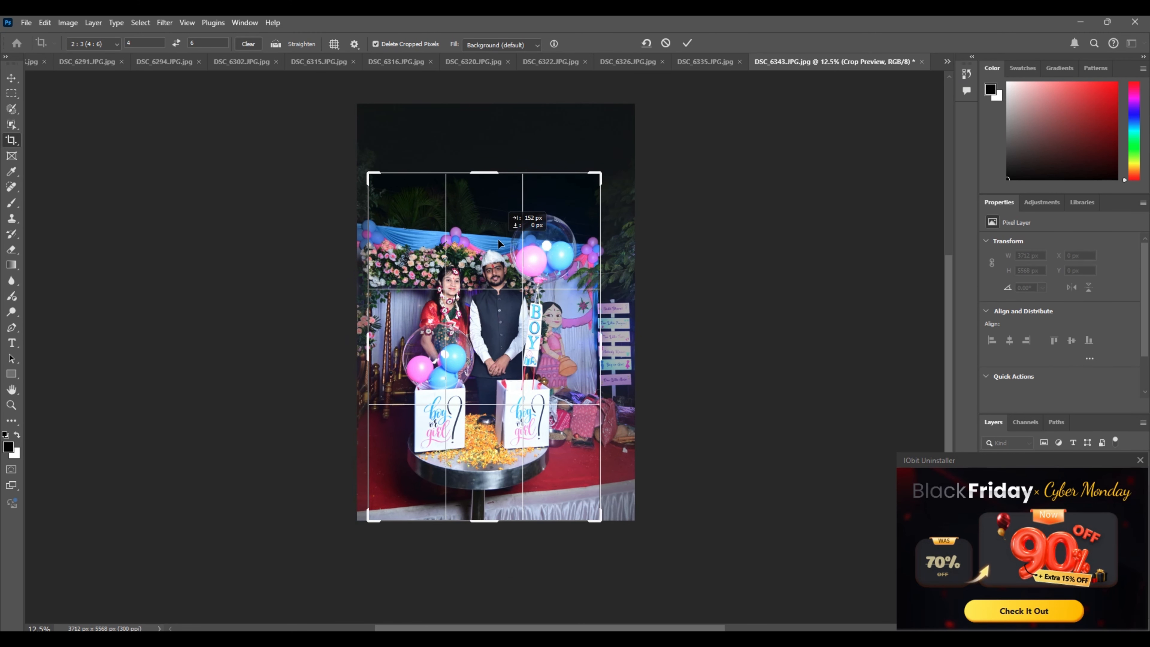
pyautogui.press('Return')
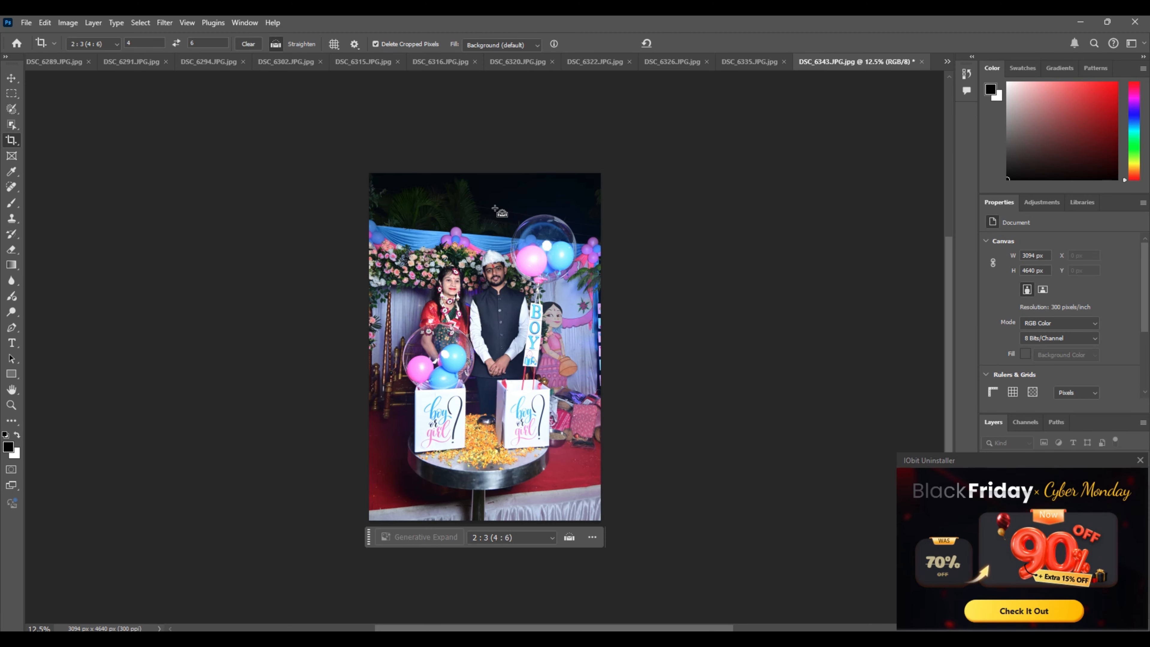
pyautogui.hotkey('ctrl', 'w')
pyautogui.click(522, 249)
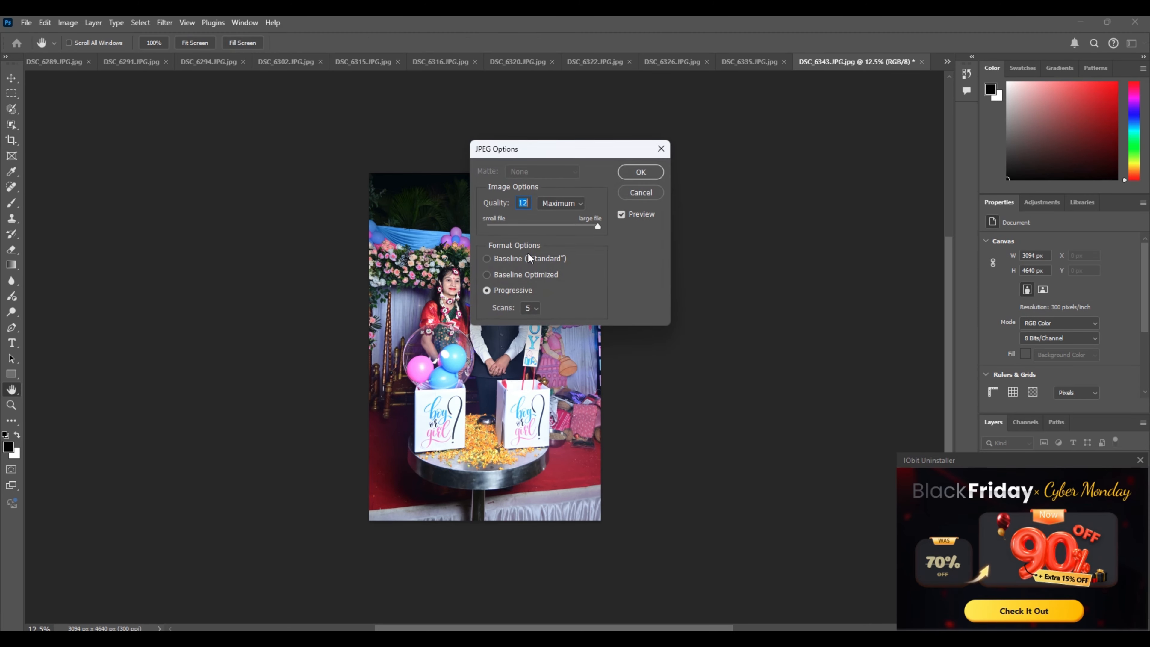
pyautogui.click(655, 172)
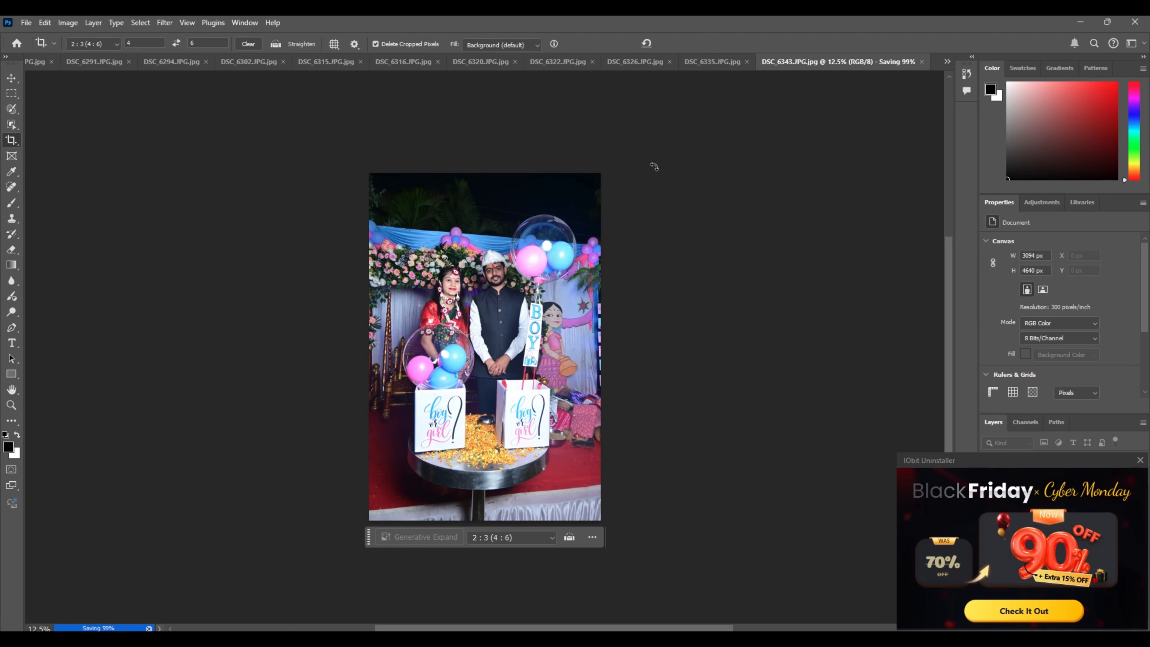
# - Crop DSC_6335 at 4:6 to about 2880 × 4320 px around the couple and the table, and save and close it
pyautogui.moveTo(495, 136); pyautogui.dragTo(497, 211)
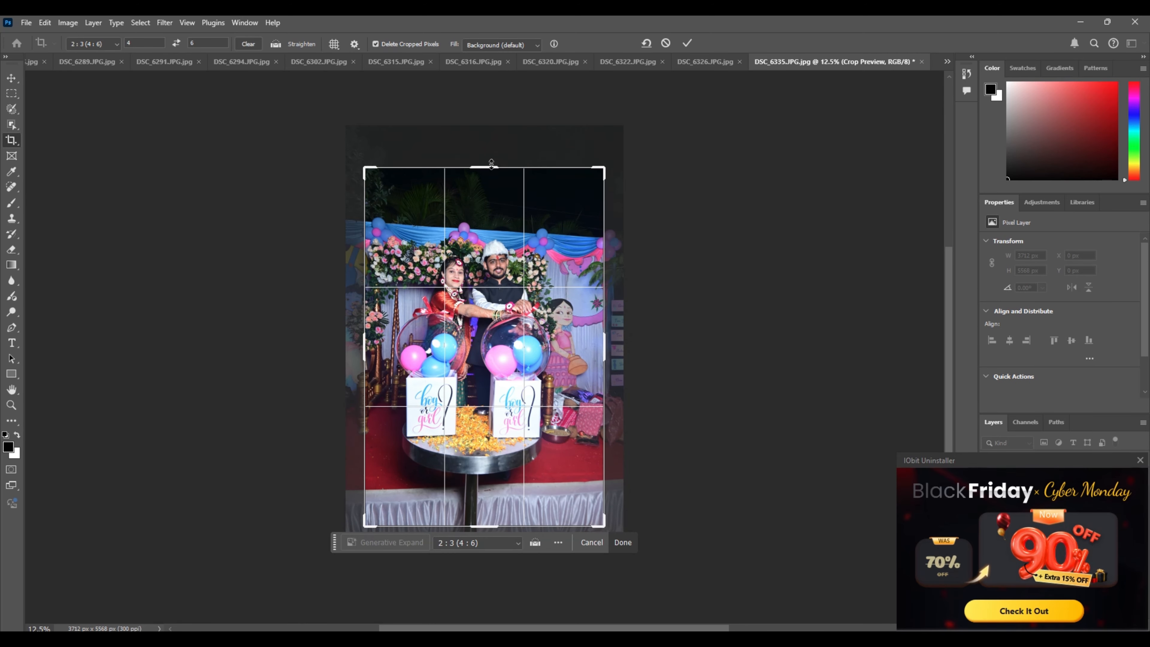
pyautogui.moveTo(491, 163); pyautogui.dragTo(491, 184)
pyautogui.moveTo(495, 232); pyautogui.dragTo(494, 254)
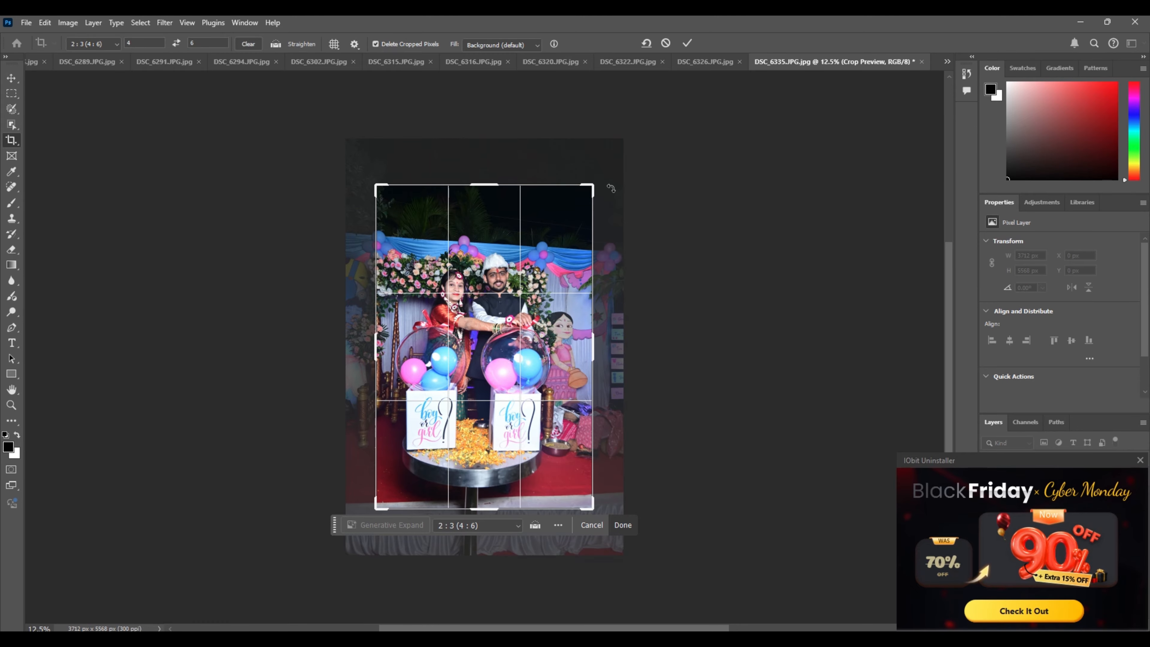
pyautogui.press('Return')
pyautogui.hotkey('ctrl', 'w')
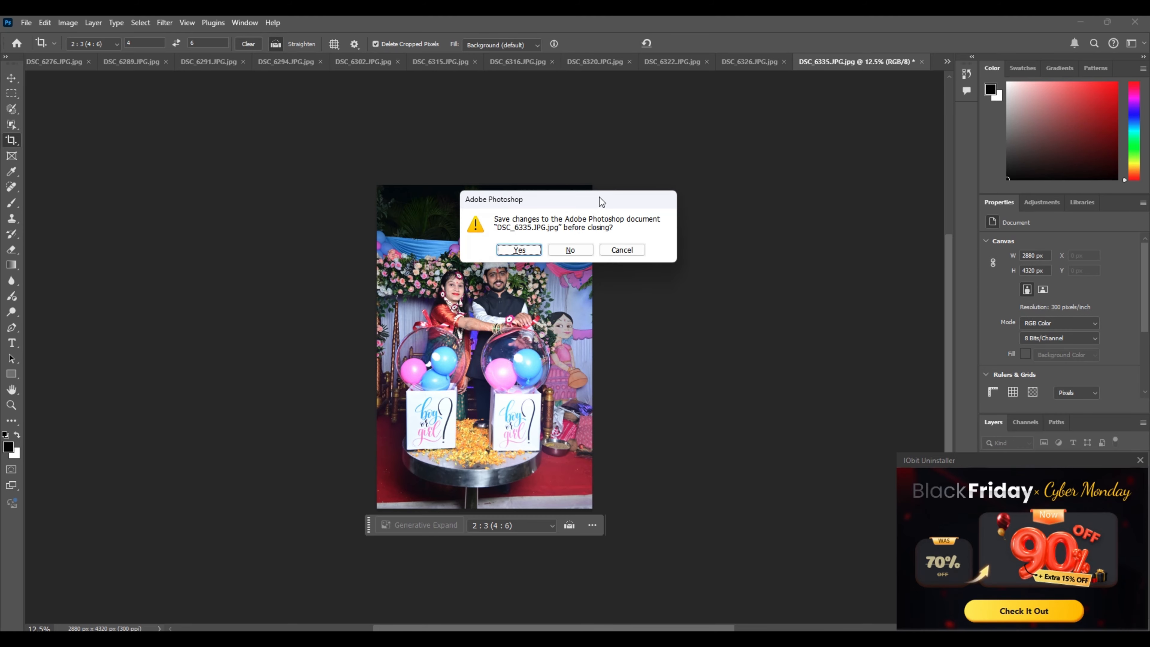
pyautogui.click(530, 248)
pyautogui.press('Return')
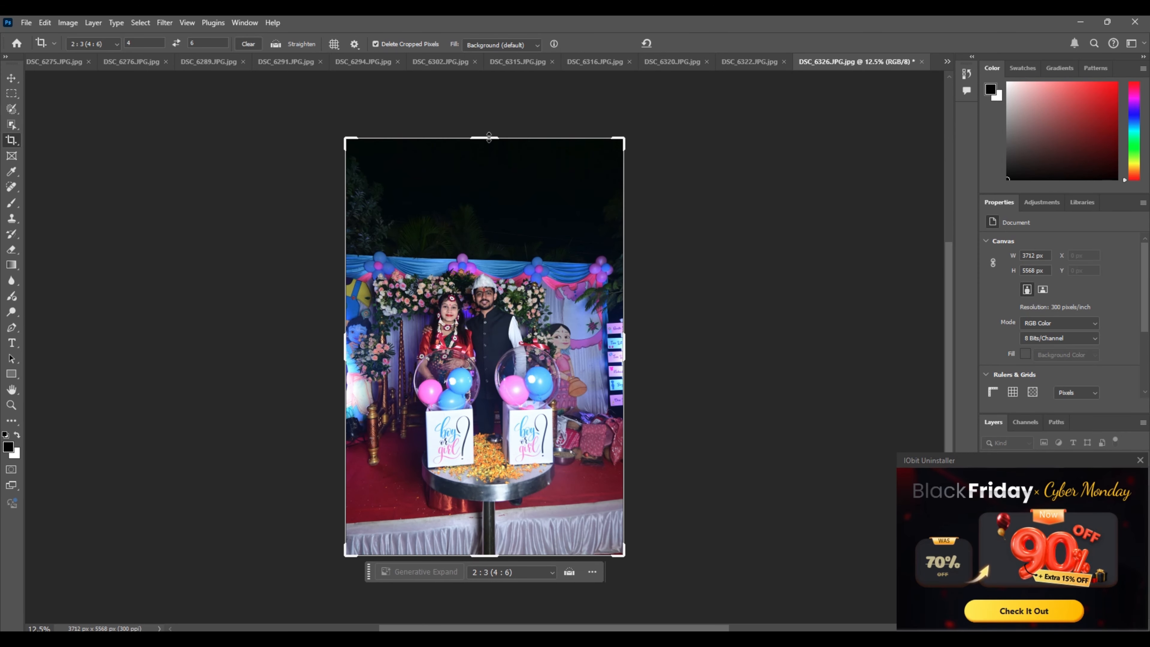
# - Crop DSC_6326 at 4:6 to about 2848 × 4272 px, trimming the dark sky and the stage skirt below the table
pyautogui.moveTo(490, 135); pyautogui.dragTo(492, 170)
pyautogui.moveTo(491, 226); pyautogui.dragTo(499, 226)
pyautogui.click(490, 522)
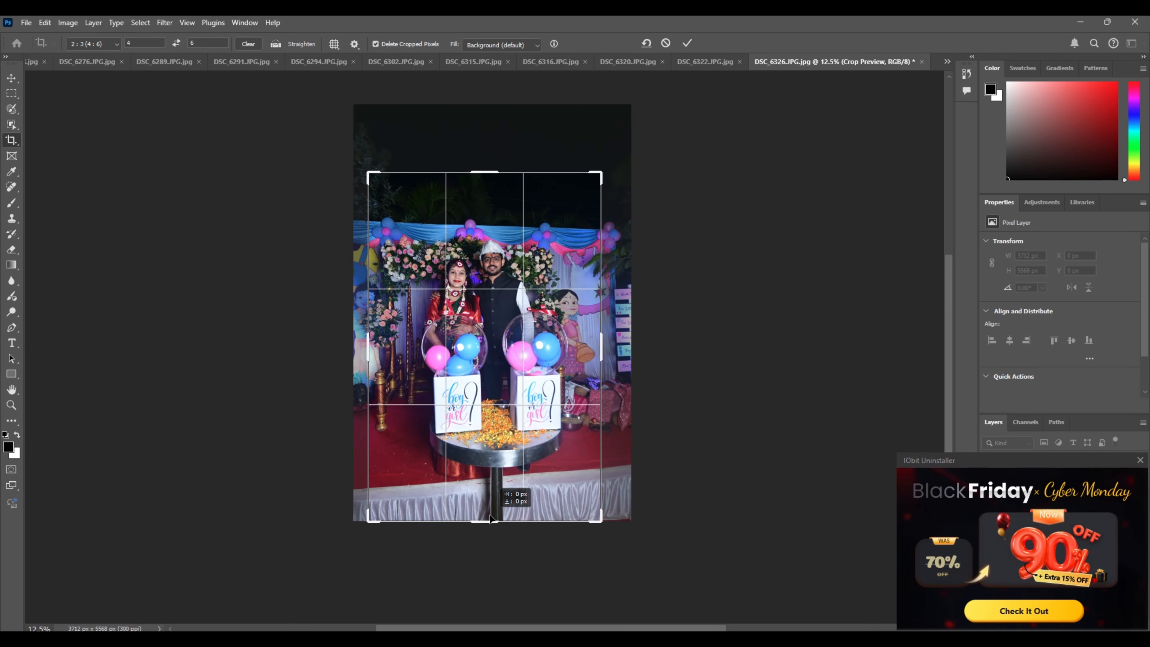
pyautogui.moveTo(490, 522); pyautogui.dragTo(491, 504)
pyautogui.press('Return')
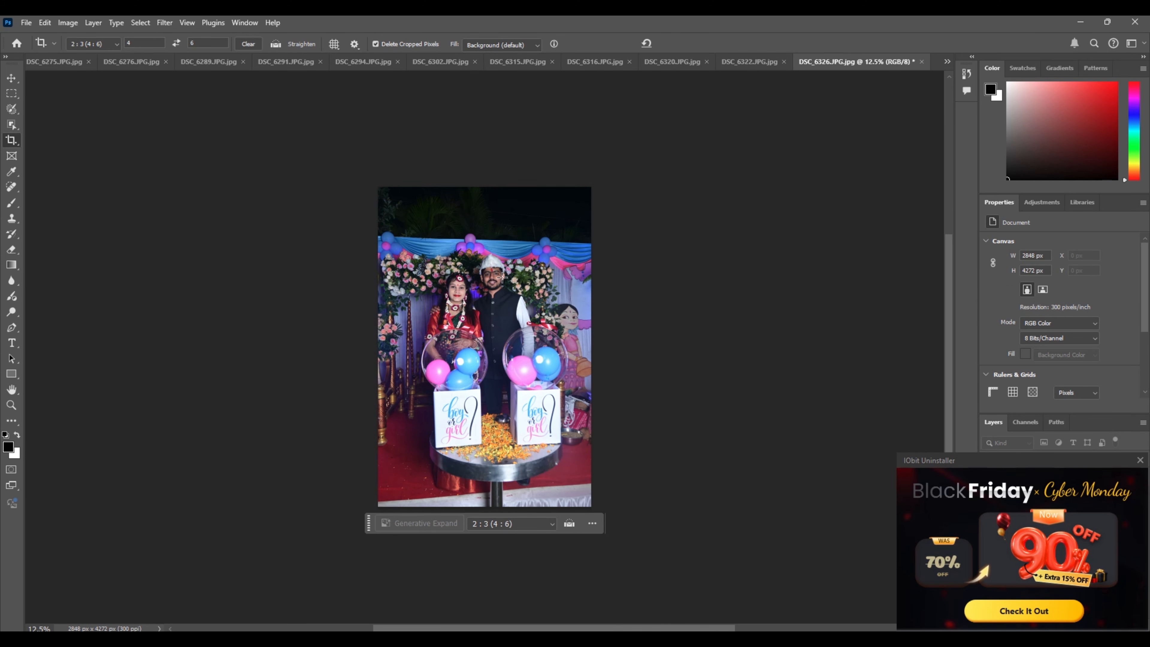
# - Brighten DSC_6326 with an RGB Curves point at input 116, output 137, and save and close it at JPEG quality 12
pyautogui.press('ctrl')
pyautogui.hotkey('ctrl', 'm')
pyautogui.moveTo(698, 226); pyautogui.dragTo(697, 214)
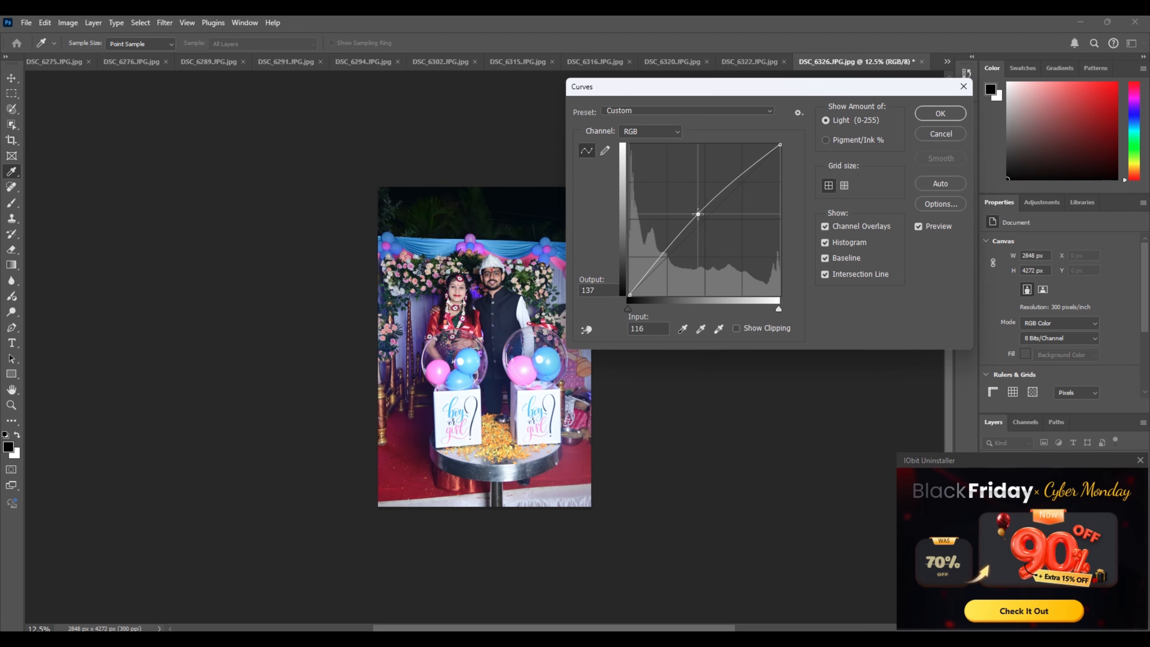
pyautogui.press('Return')
pyautogui.press('c')
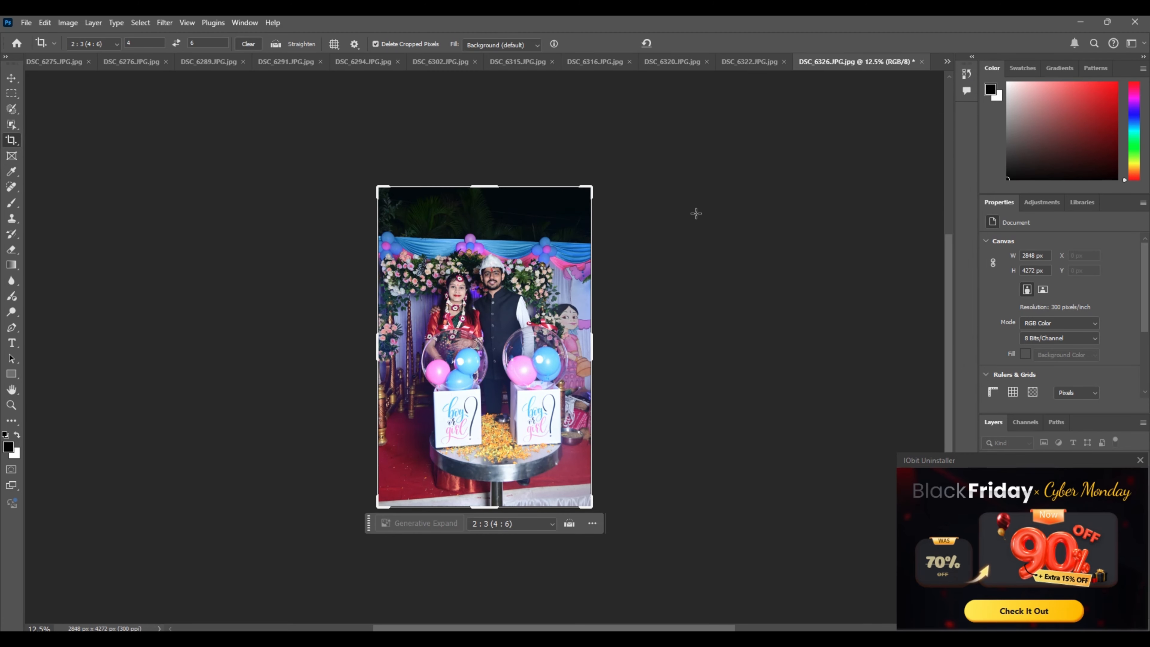
pyautogui.hotkey('ctrl', 'w')
pyautogui.click(509, 247)
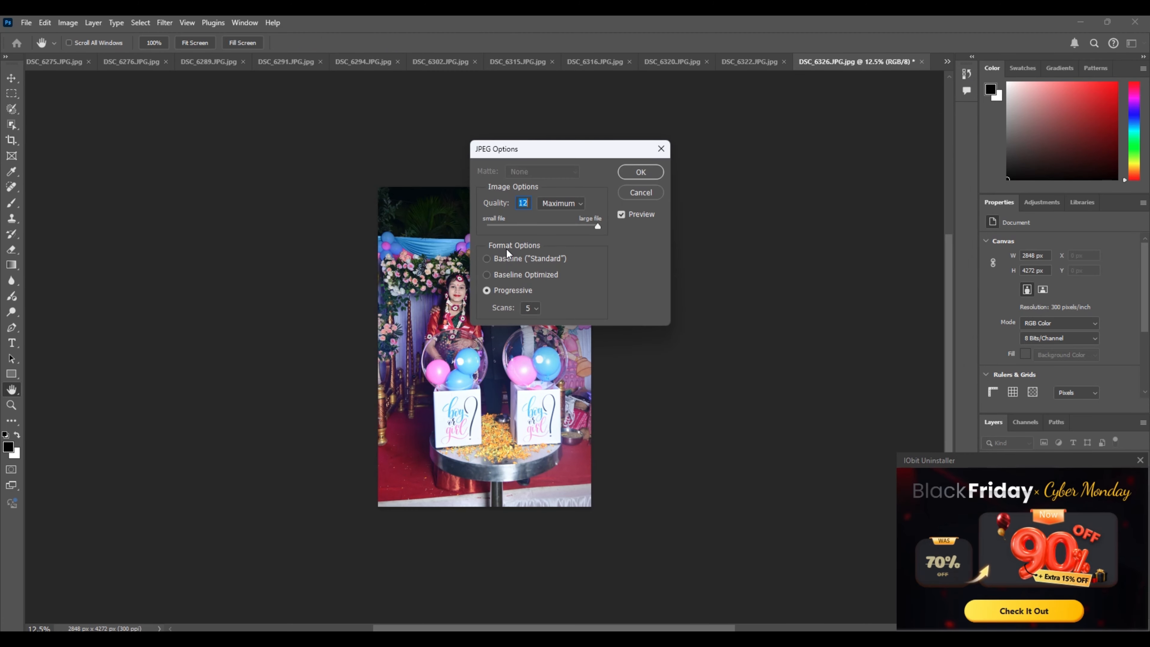
pyautogui.click(638, 173)
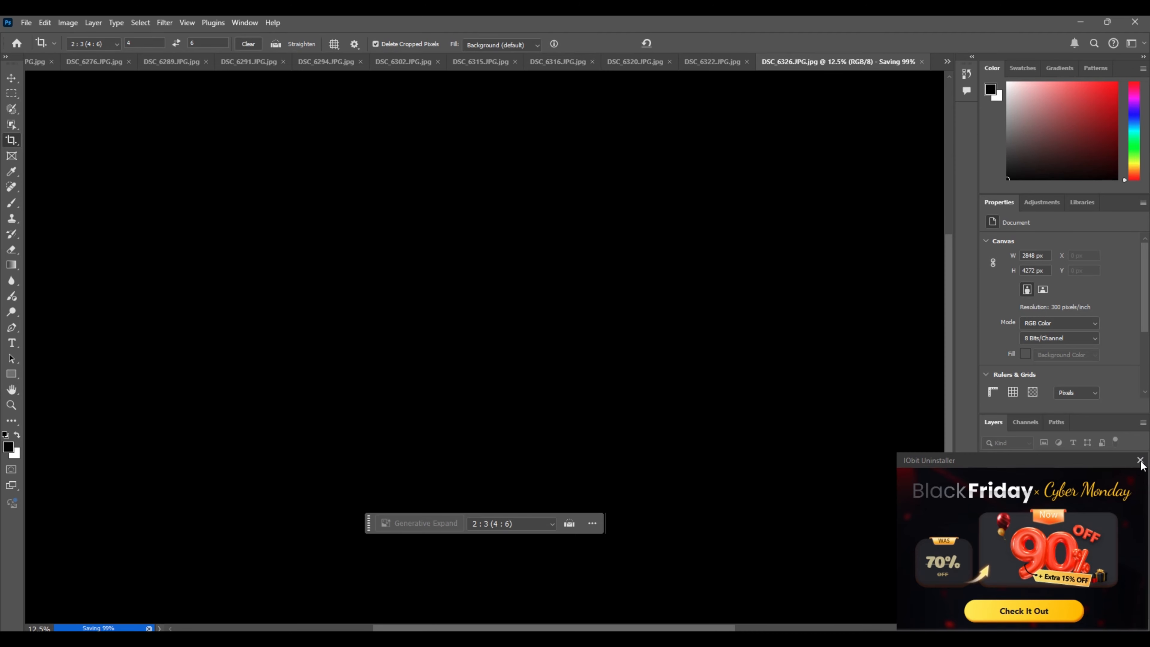
# - Dismiss the advertisement pop-up and crop DSC_6322 at 4:6 to about 3104 × 4656 px around the couple and the moon prop
pyautogui.click(1140, 460)
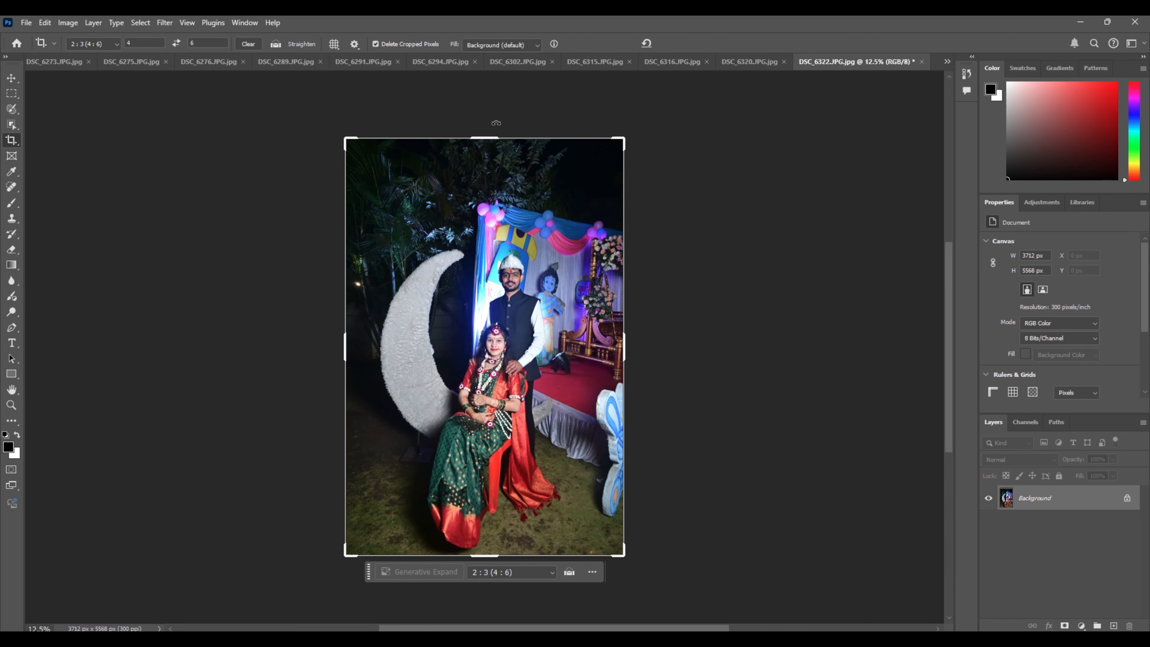
pyautogui.moveTo(484, 131); pyautogui.dragTo(490, 171)
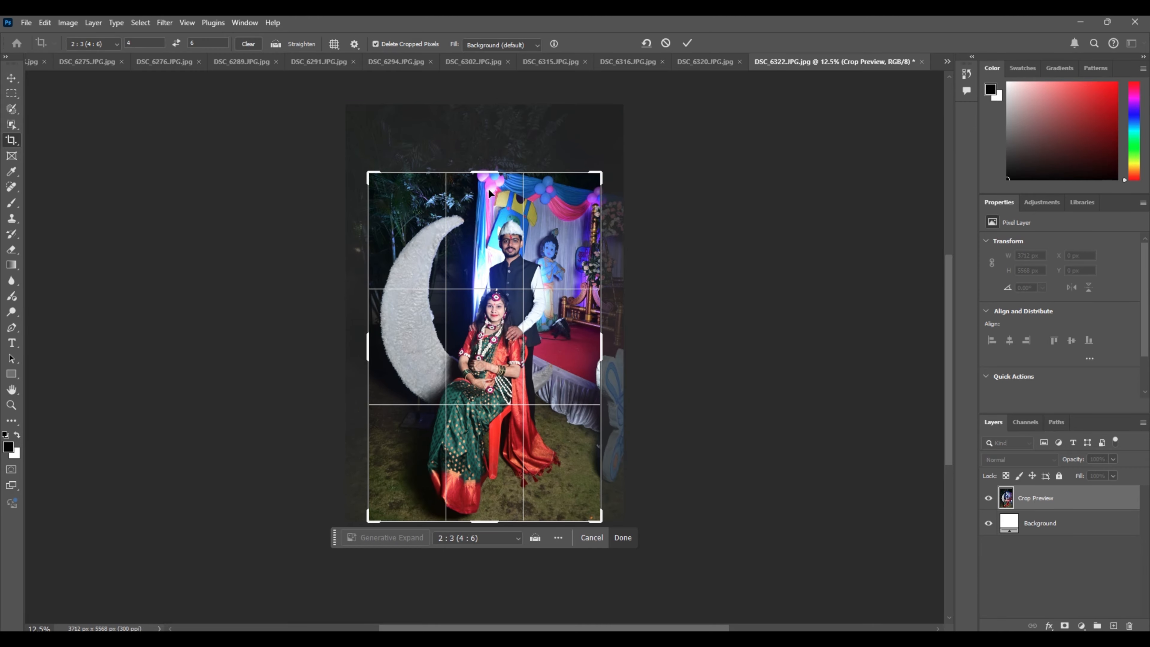
pyautogui.press('Return')
# - Brighten DSC_6322 with an RGB Curves point at input 118, output 134, and save and close it at JPEG quality 12
pyautogui.hotkey('ctrl', 'm')
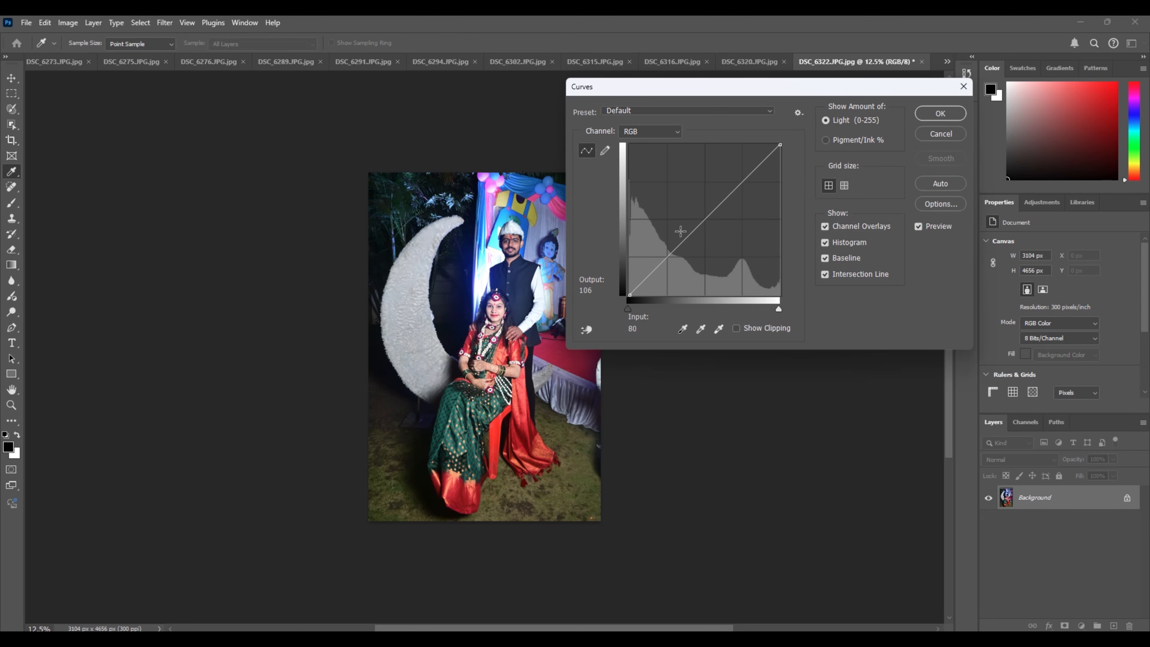
pyautogui.moveTo(704, 222)
pyautogui.mouseDown()
pyautogui.moveTo(697, 203)
pyautogui.moveTo(699, 215)
pyautogui.mouseUp()
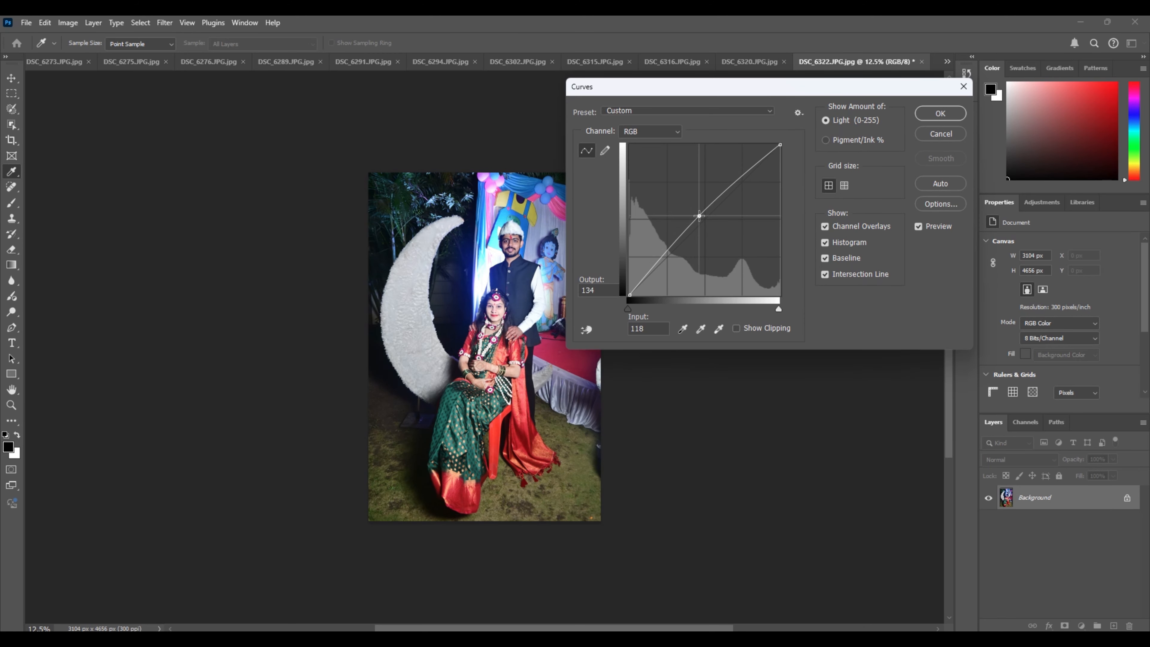
pyautogui.press('Return')
pyautogui.press('c')
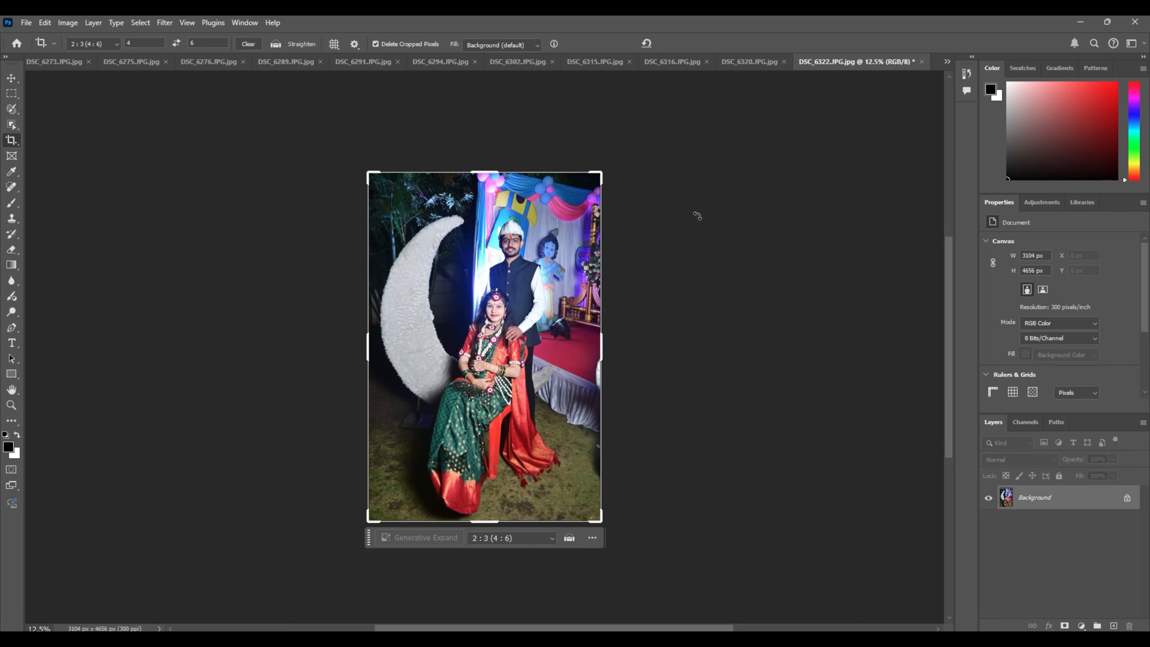
pyautogui.hotkey('ctrl', 'w')
pyautogui.press('Return')
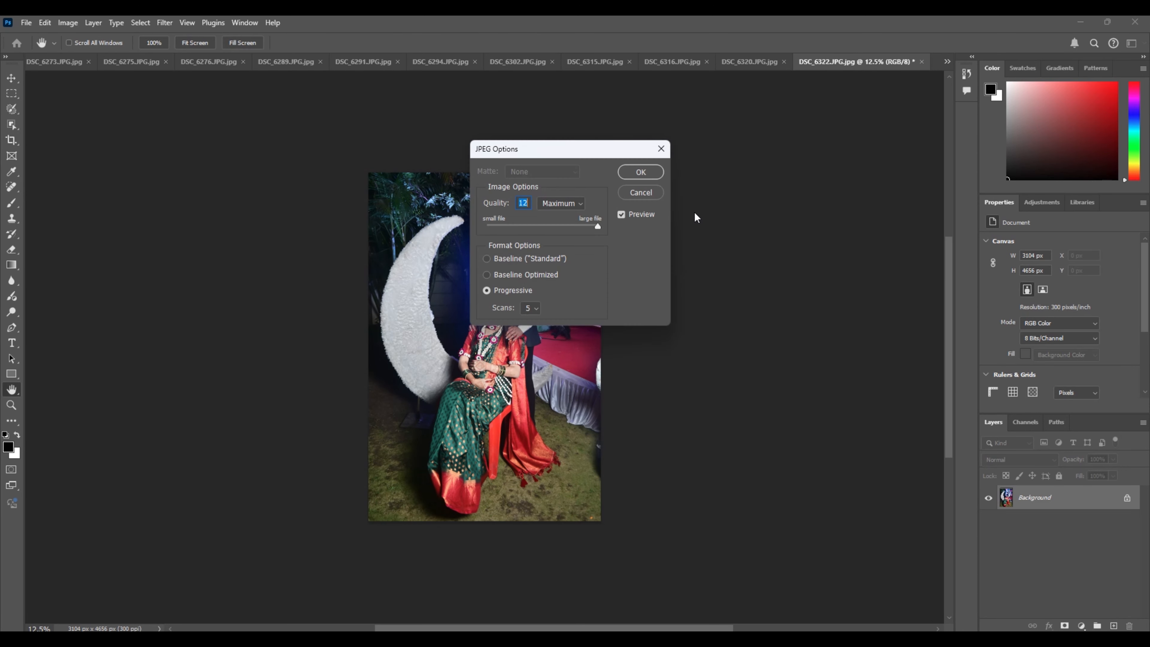
pyautogui.press('Return')
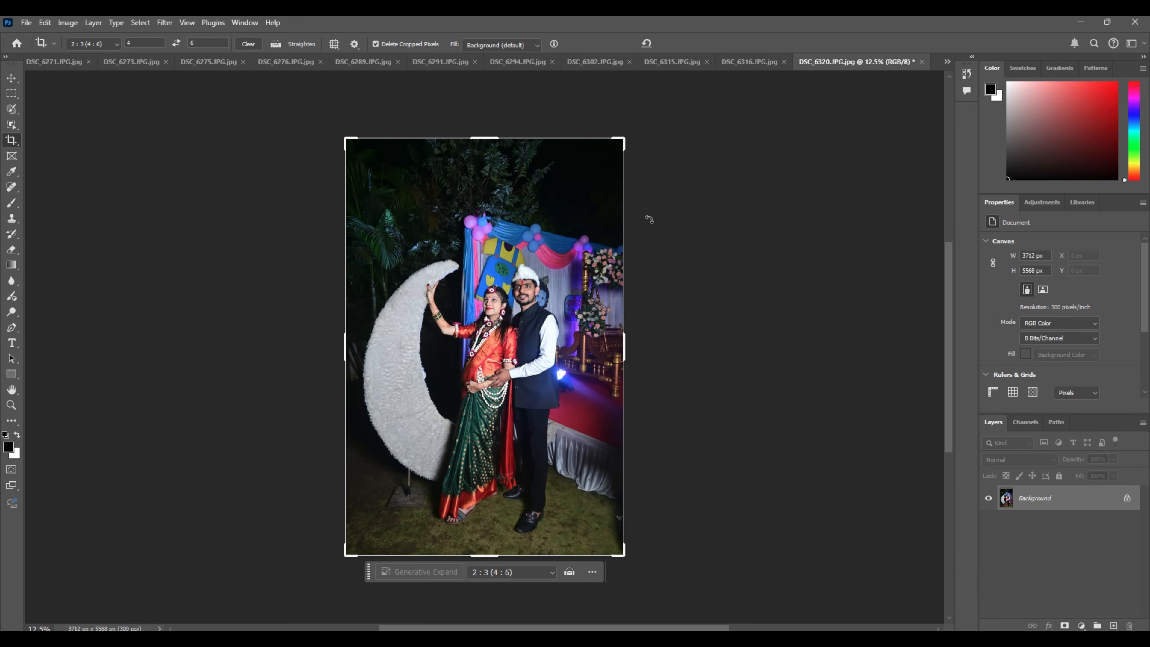
# - Crop DSC_6320 at 4:6 to about 3318 × 4976 px around the couple and the moon prop, trimming the dark sky
pyautogui.moveTo(494, 136); pyautogui.dragTo(495, 166)
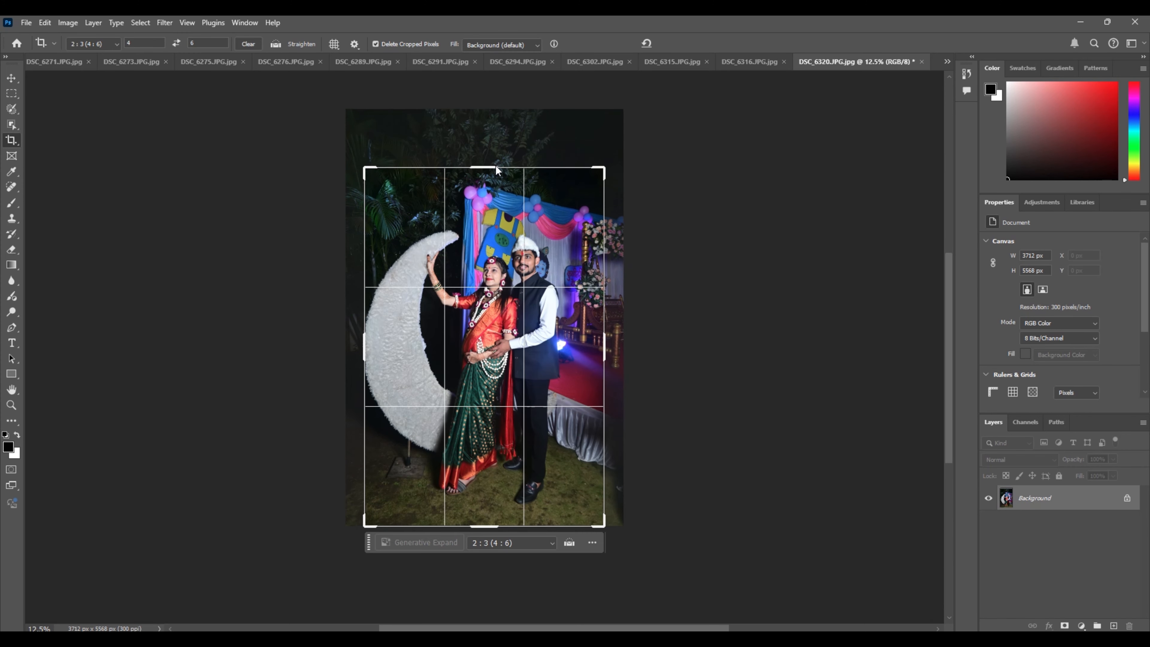
pyautogui.moveTo(512, 260); pyautogui.dragTo(512, 272)
pyautogui.moveTo(366, 343); pyautogui.dragTo(360, 343)
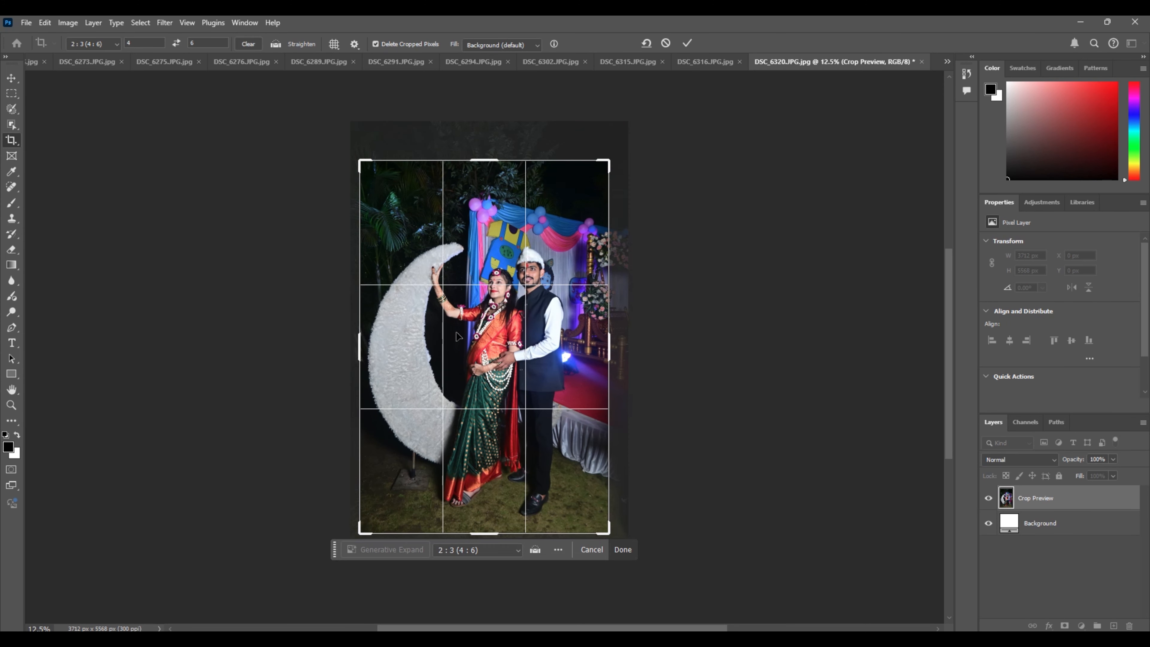
pyautogui.moveTo(521, 265); pyautogui.dragTo(527, 266)
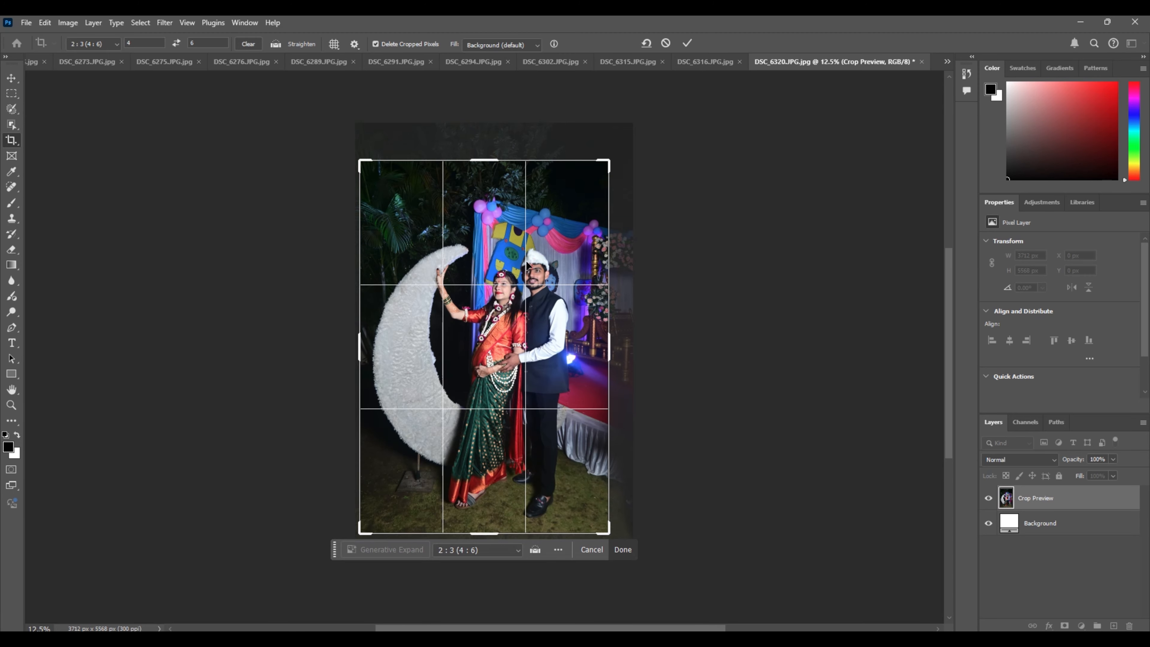
pyautogui.press('Return')
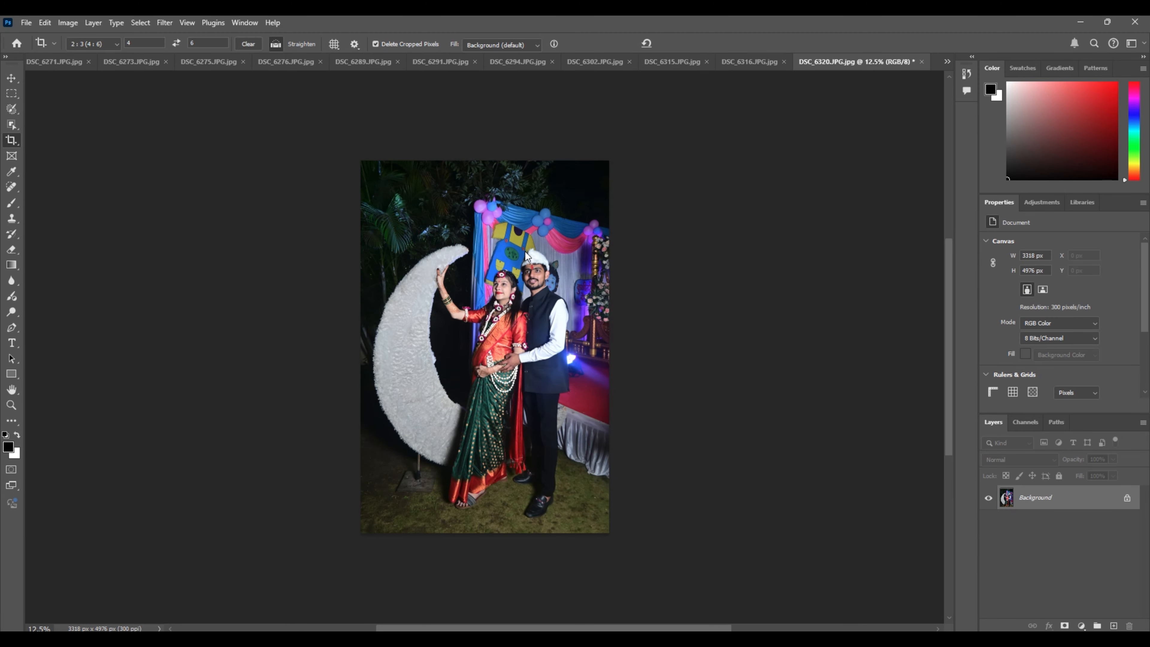
# - Brighten DSC_6320 with an RGB Curves point at input 124, output 134, and save and close it as a JPEG
pyautogui.hotkey('ctrl', 'm')
pyautogui.moveTo(706, 216); pyautogui.dragTo(702, 215)
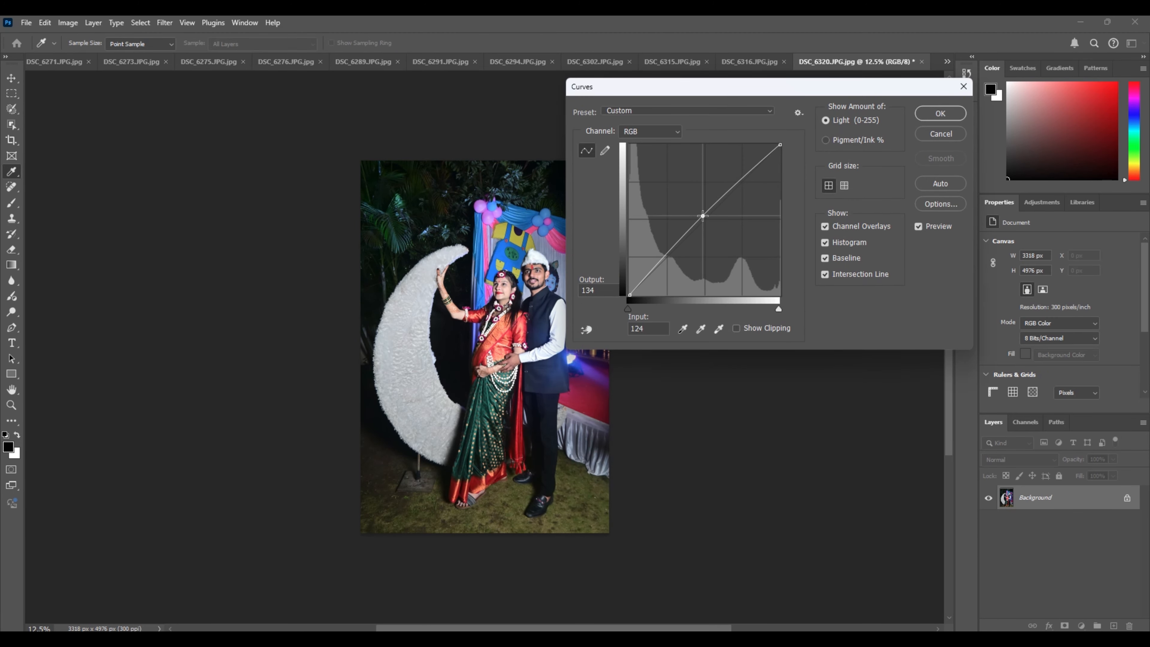
pyautogui.press('Return')
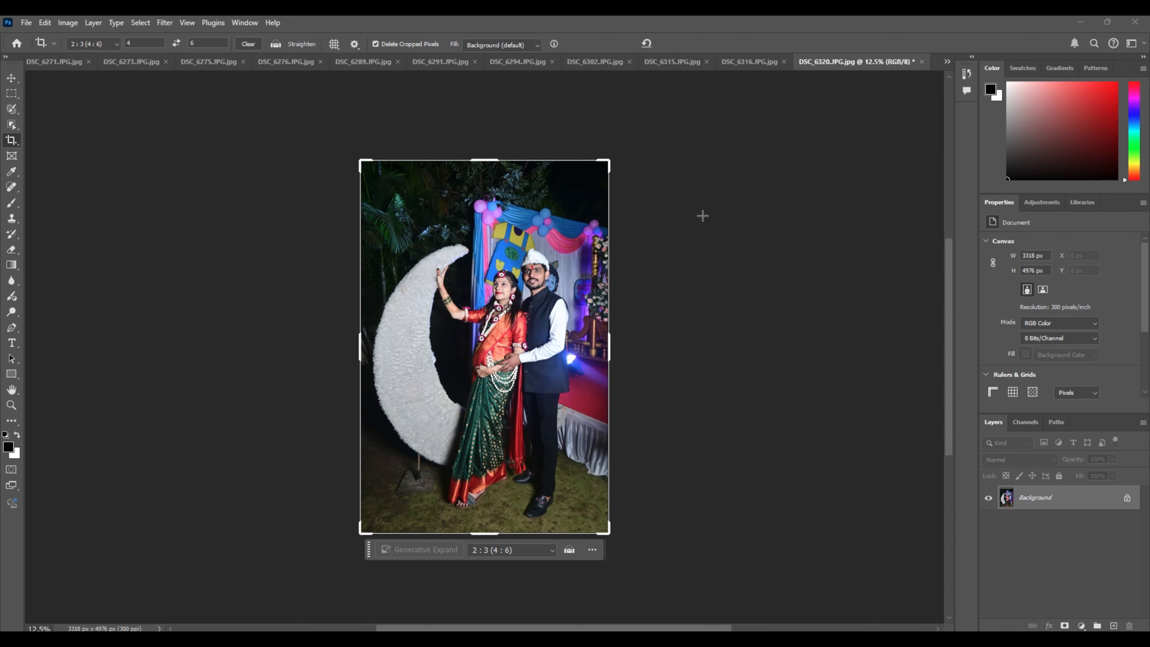
pyautogui.hotkey('ctrl', 'w')
pyautogui.press('Return')
pyautogui.press('Return')
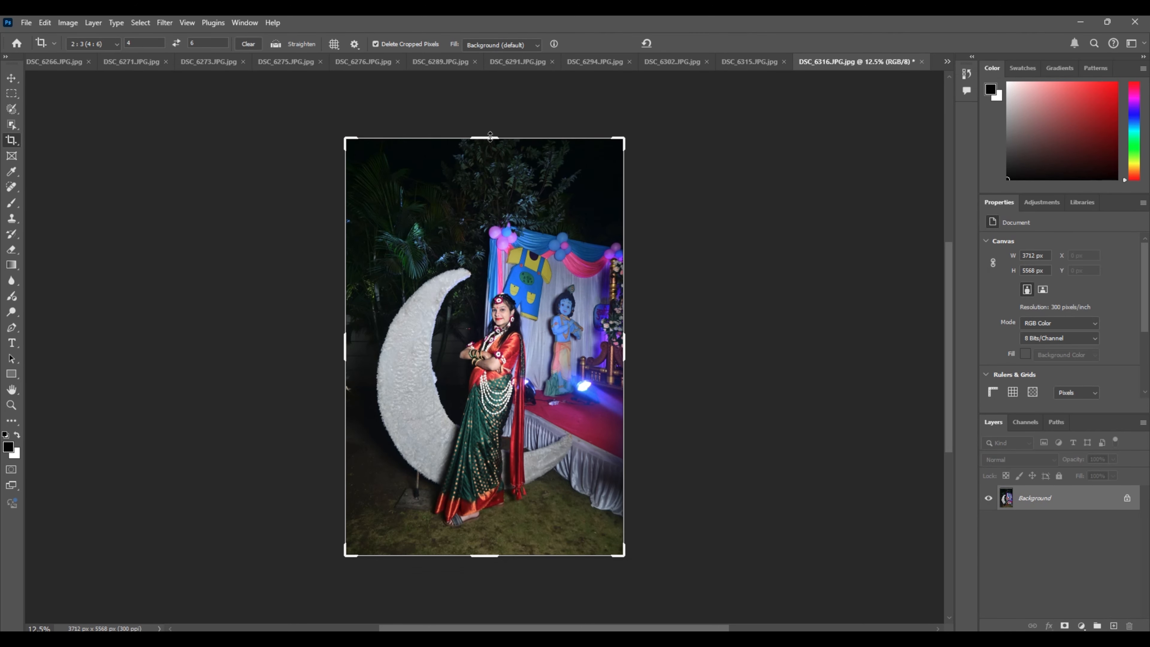
# - Crop DSC_6316 at 4:6 to about 3136 × 4704 px around the woman and the moon prop
pyautogui.moveTo(490, 136); pyautogui.dragTo(485, 171)
pyautogui.moveTo(490, 221); pyautogui.dragTo(491, 236)
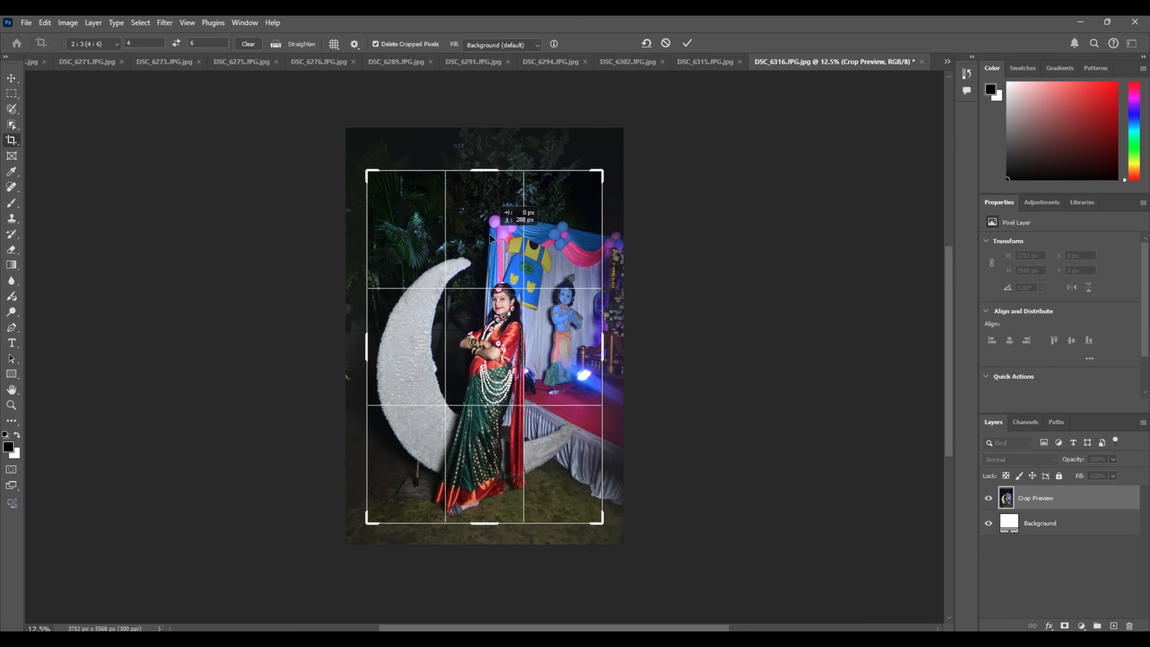
pyautogui.press('Return')
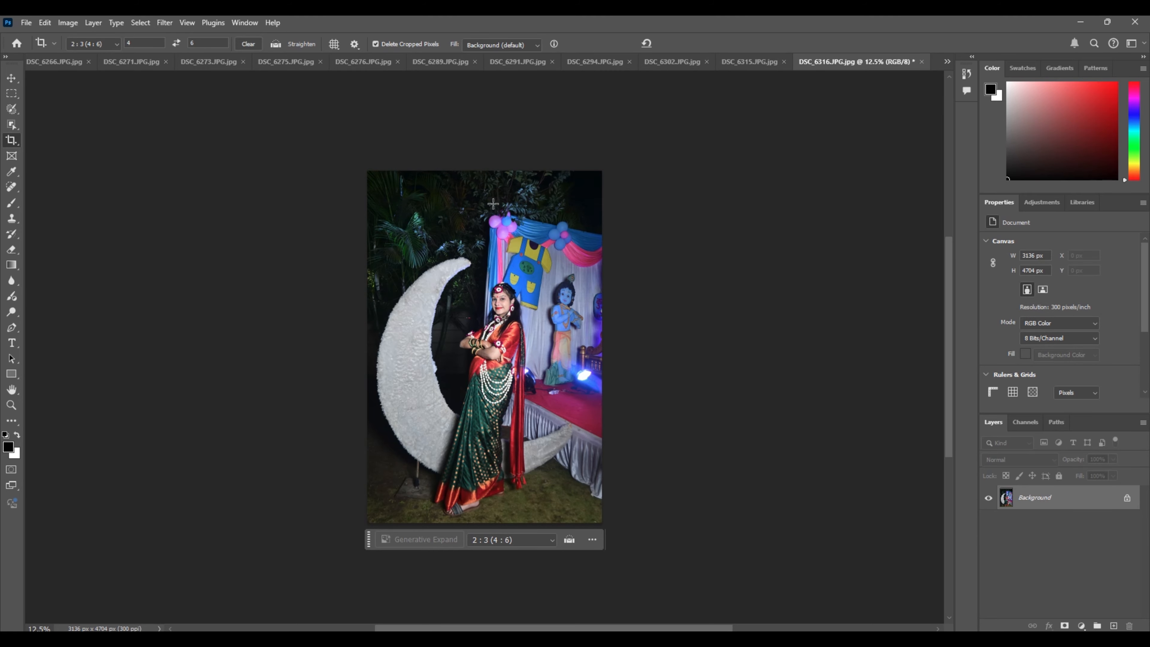
pyautogui.hotkey('ctrl', 'm')
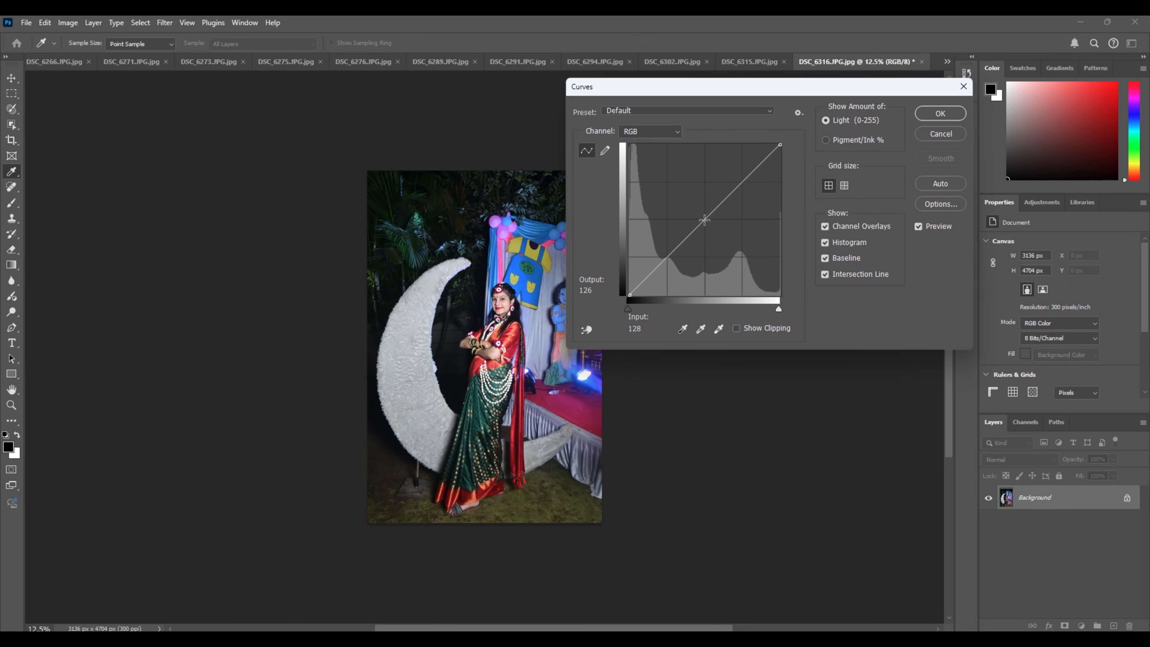
pyautogui.press('Escape')
pyautogui.press('c')
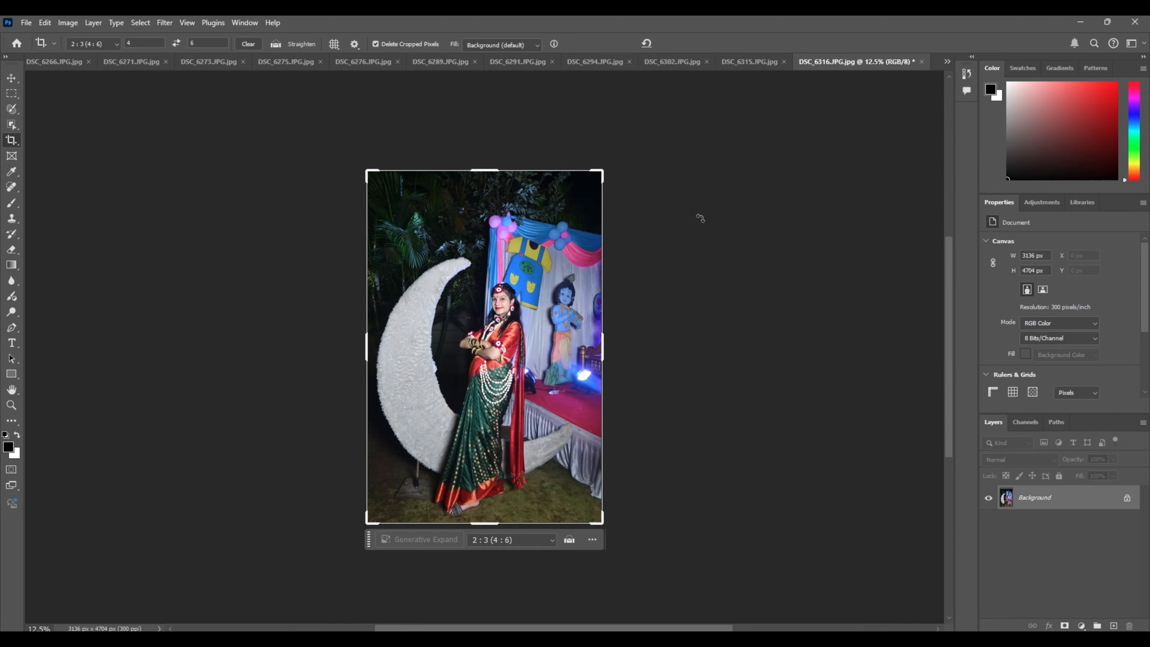
# - Save and close DSC_6316 at JPEG quality 12
pyautogui.hotkey('ctrl', 'w')
pyautogui.press('Return')
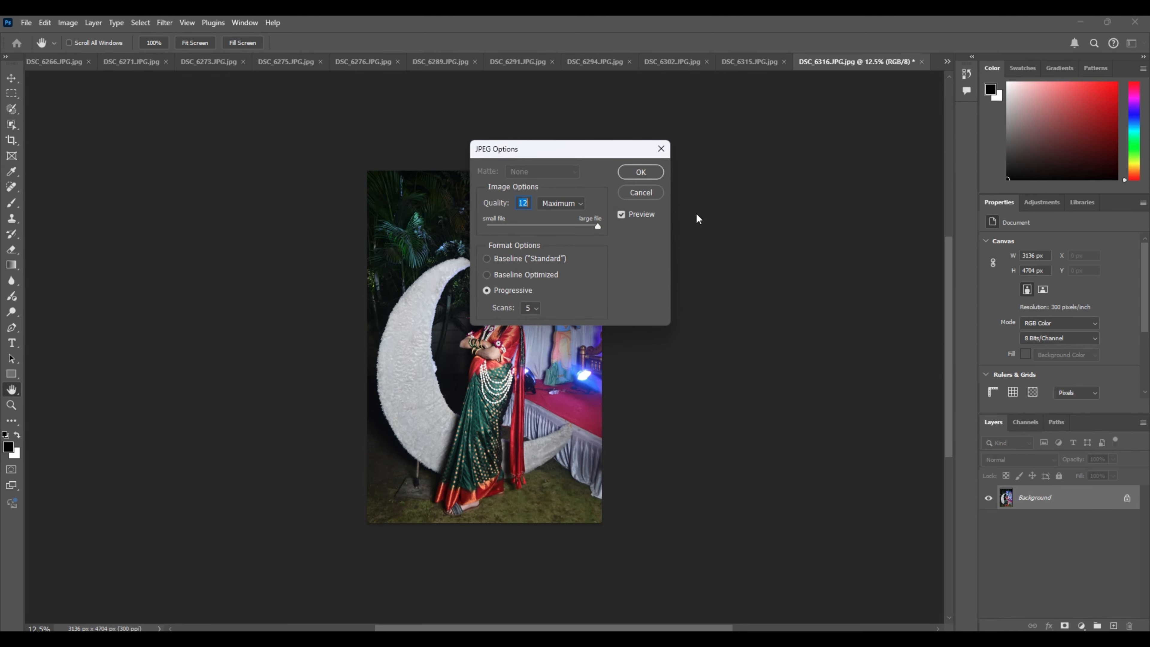
pyautogui.press('Return')
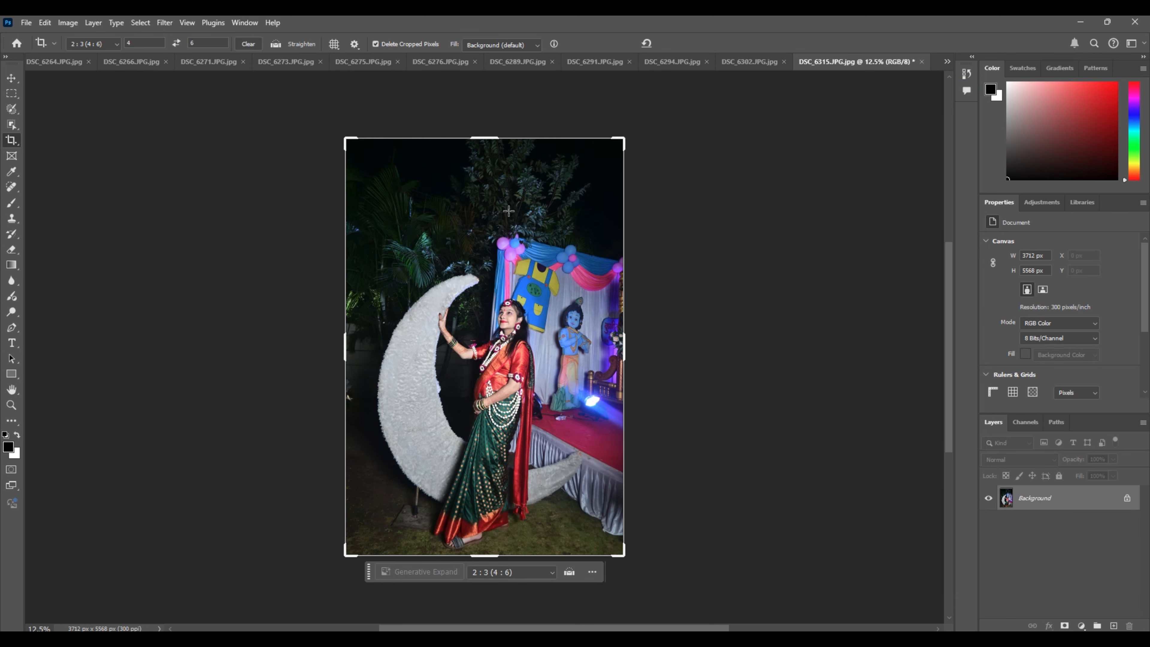
# - Crop DSC_6315 at 4:6 to about 3008 × 4512 px around the woman and moon, and save and close it at JPEG quality 12
pyautogui.moveTo(488, 138); pyautogui.dragTo(486, 177)
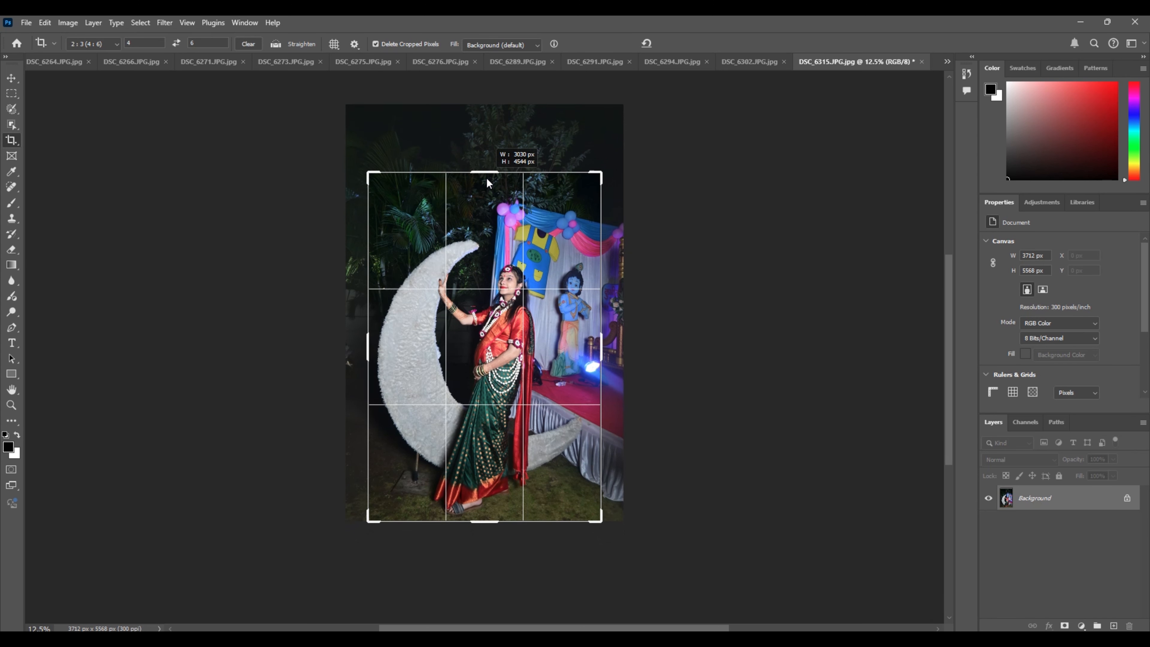
pyautogui.press('Return')
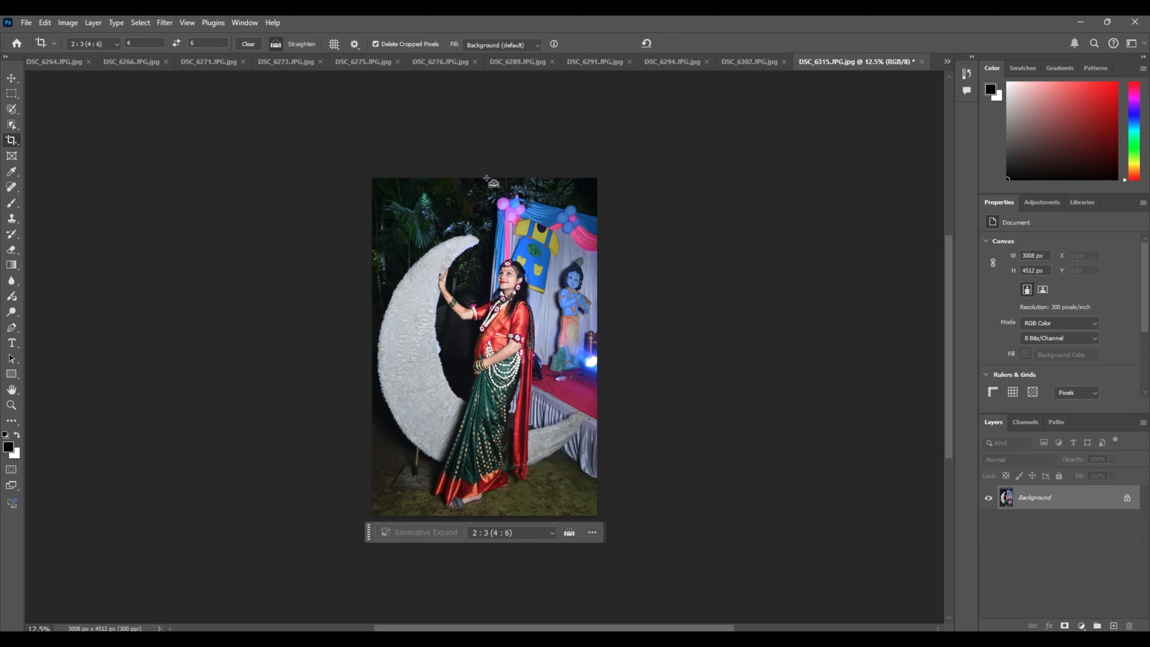
pyautogui.hotkey('ctrl', 'w')
pyautogui.press('Return')
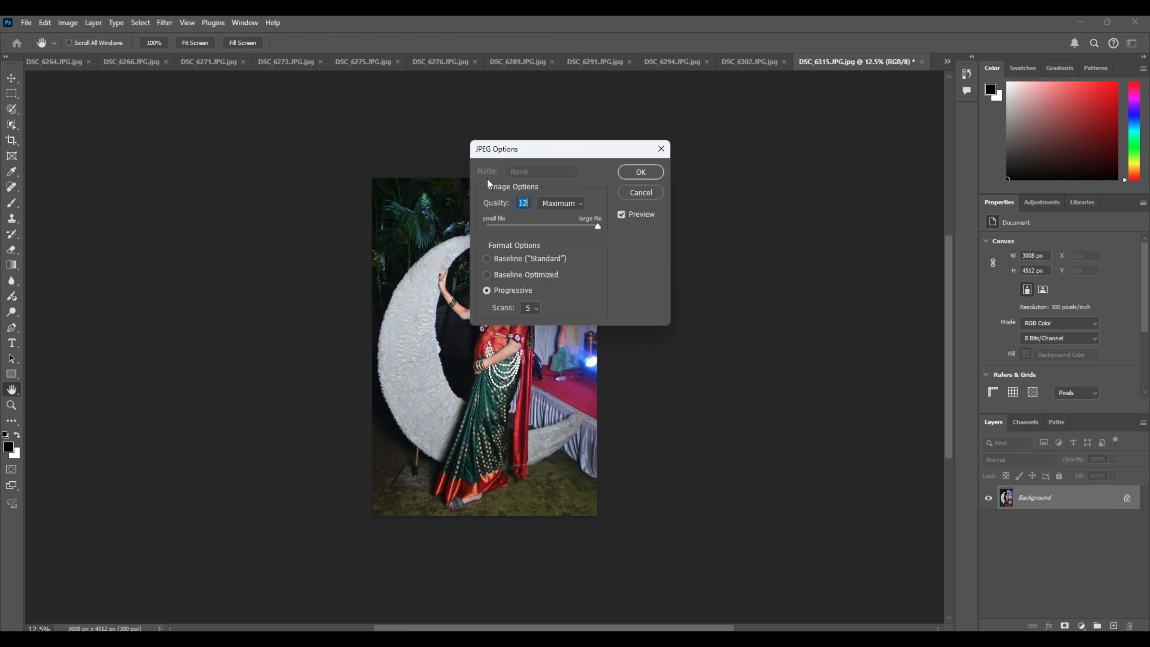
pyautogui.press('Return')
# - Swap the crop ratio to 6:4 and crop DSC_6302 to about 5172 × 3448 px around the seated audience
pyautogui.click(176, 43)
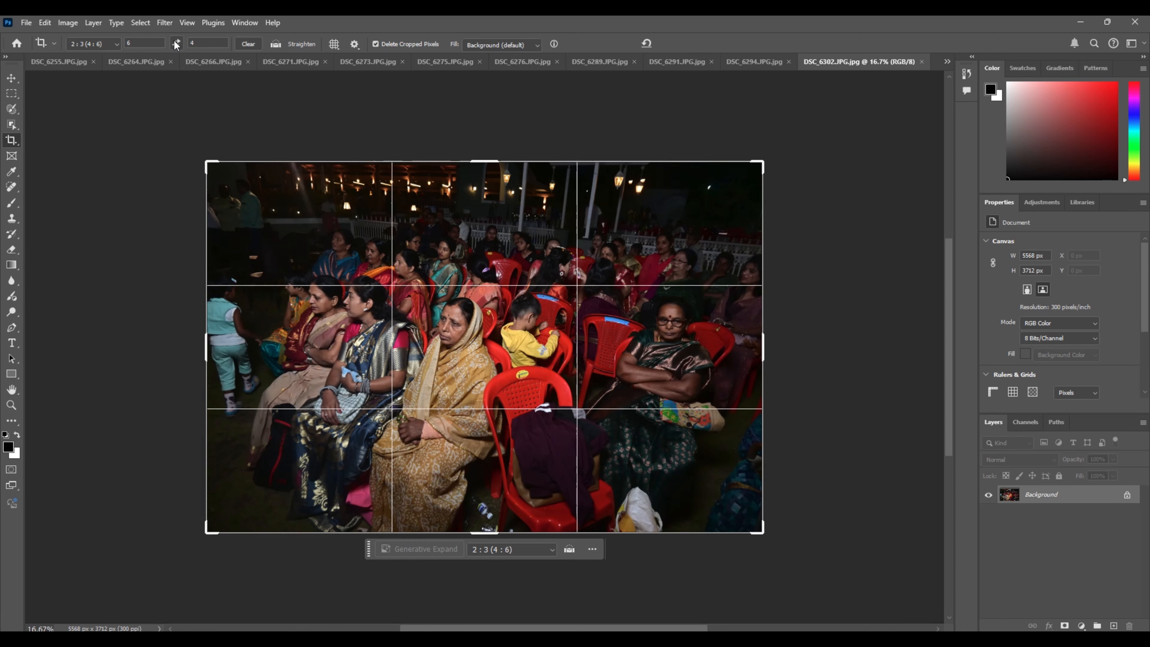
pyautogui.moveTo(485, 161); pyautogui.dragTo(484, 187)
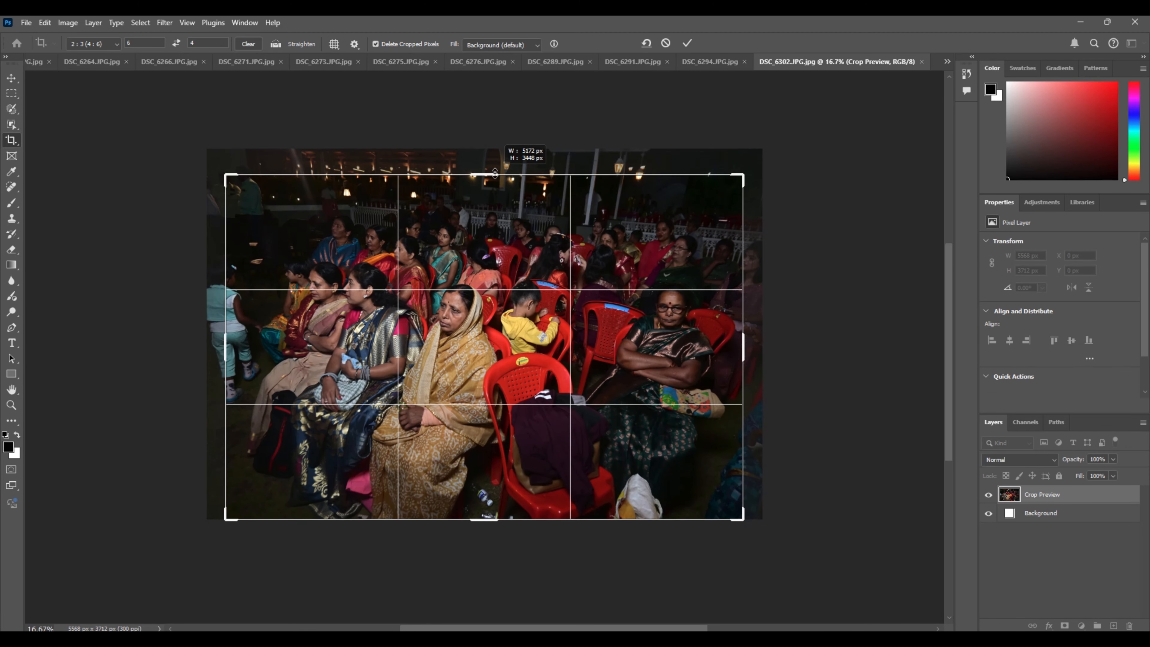
pyautogui.moveTo(484, 235); pyautogui.dragTo(485, 253)
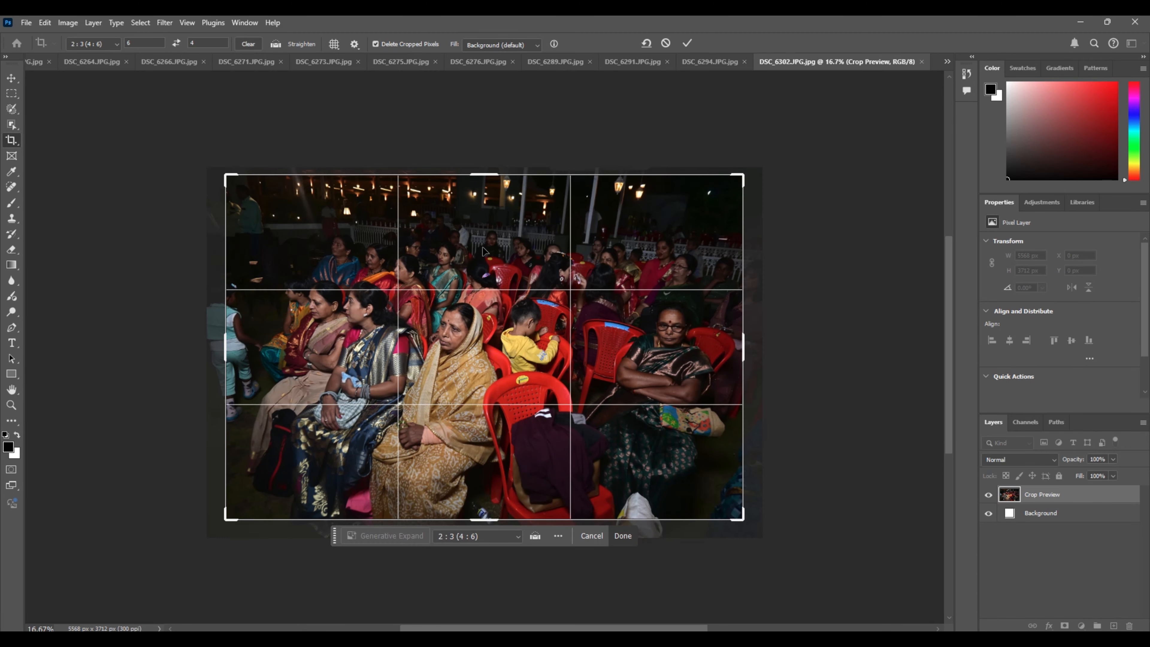
pyautogui.press('Return')
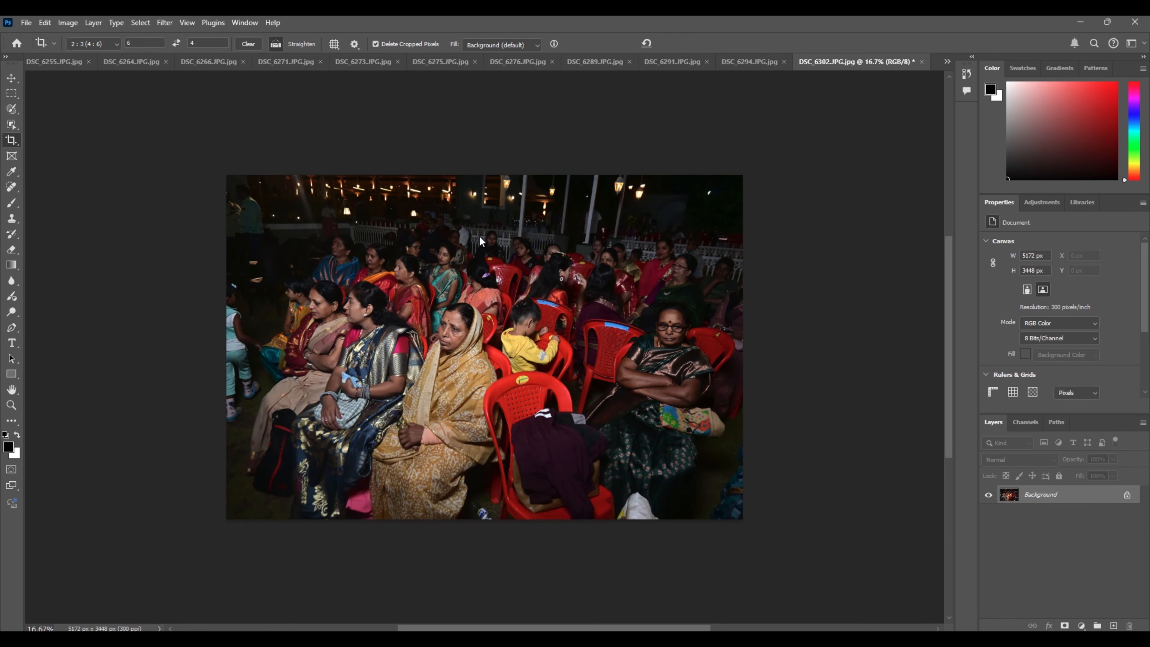
# - Brighten DSC_6302 slightly by raising the RGB curve's midtones, and save and close it at JPEG quality 12
pyautogui.hotkey('ctrl', 'm')
pyautogui.moveTo(704, 215); pyautogui.dragTo(695, 210)
pyautogui.press('Return')
pyautogui.press('c')
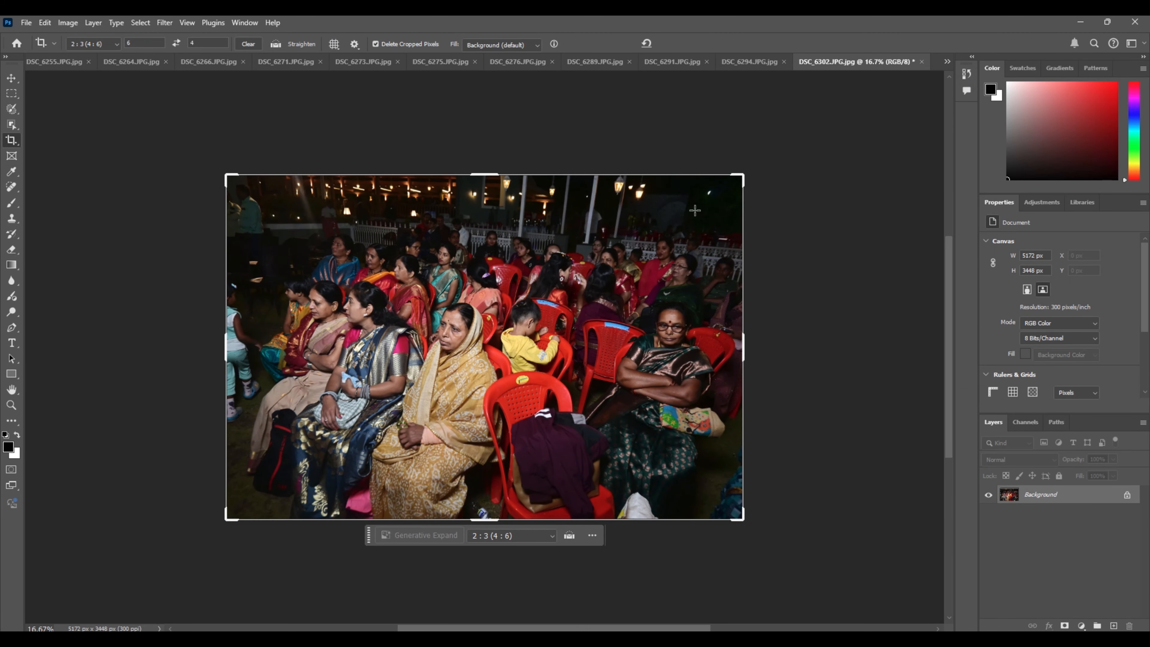
pyautogui.press('ctrl')
pyautogui.hotkey('ctrl', 's')
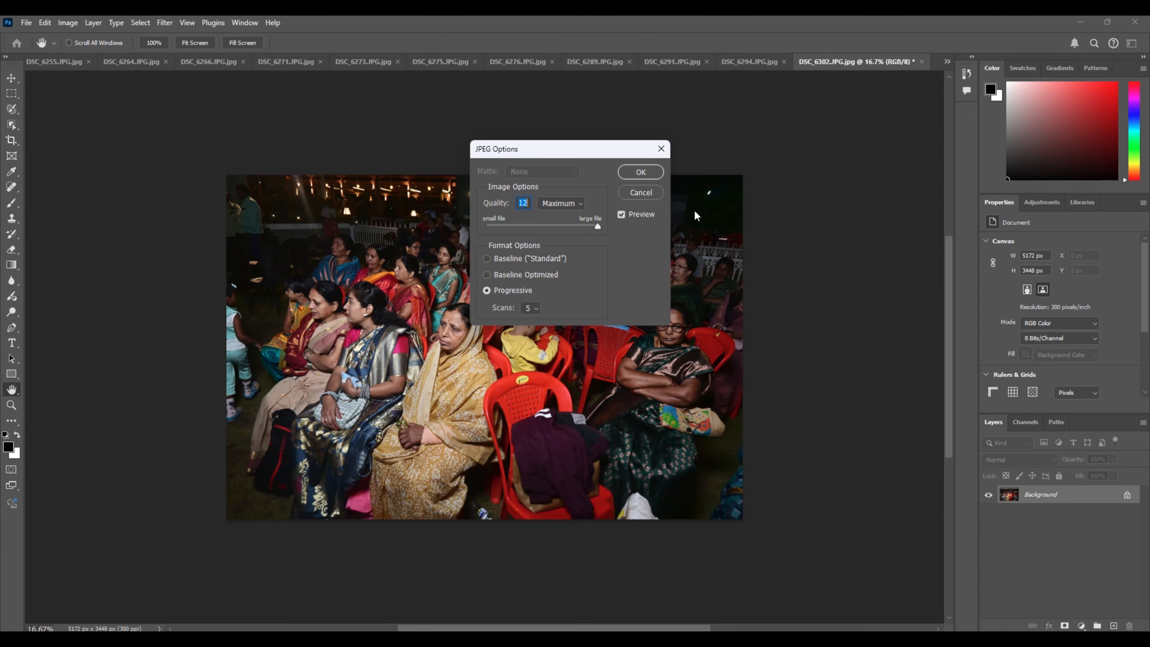
pyautogui.press('Return')
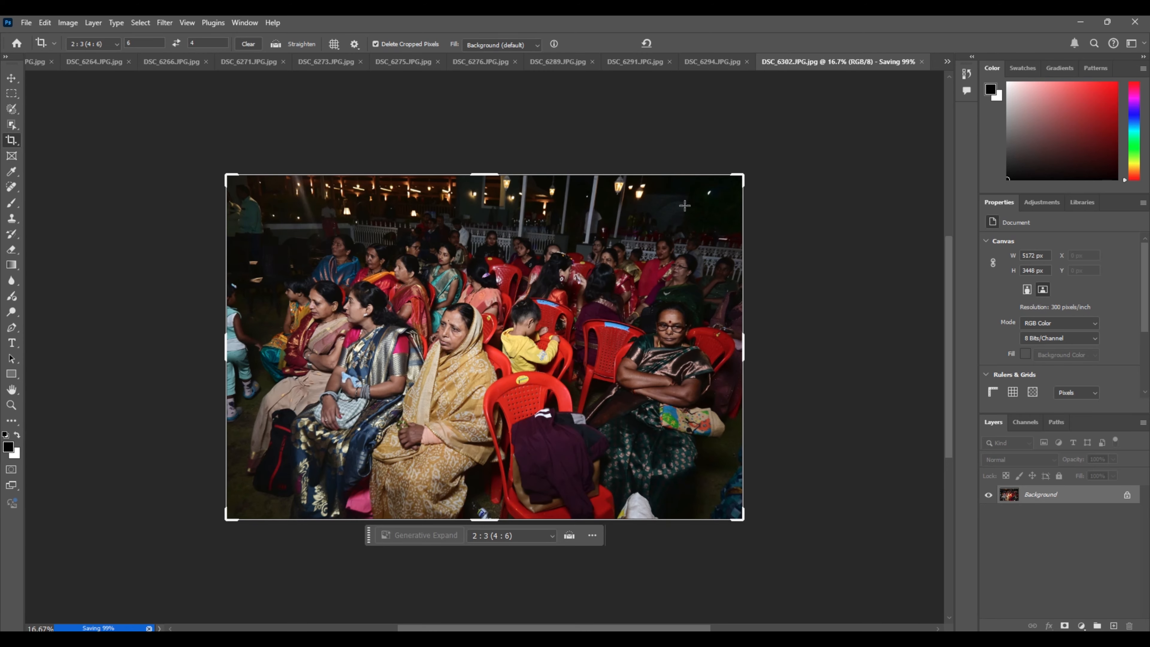
pyautogui.hotkey('ctrl', 'w')
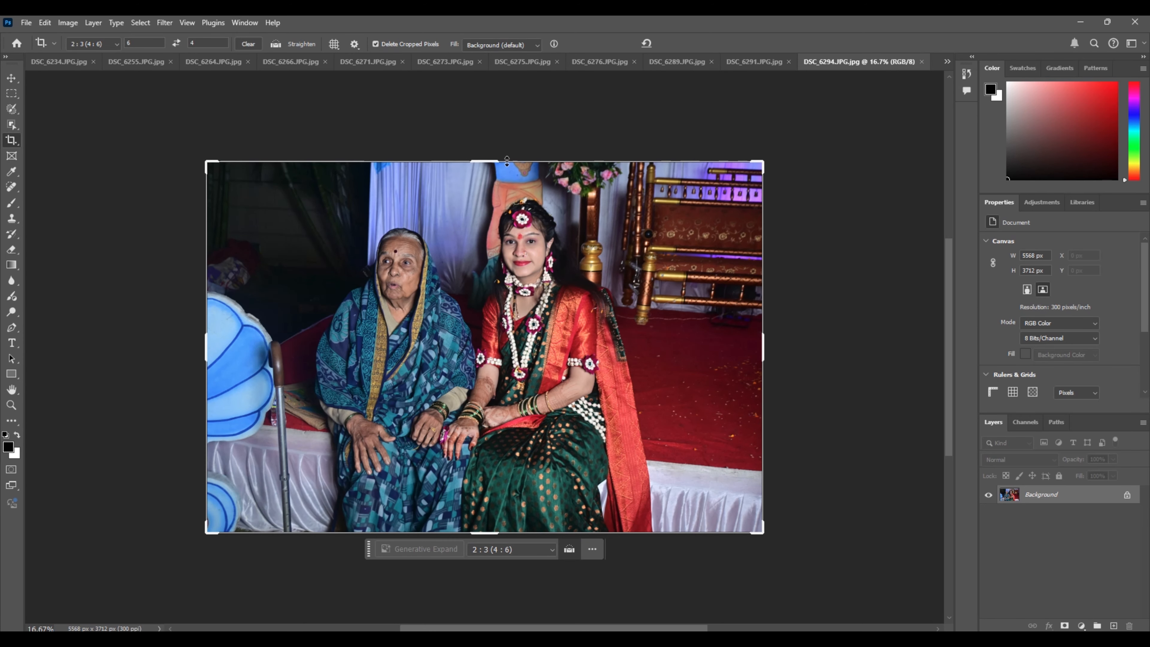
# - Crop DSC_6294 at 6:4 to about 4182 × 2788 px around the two seated women, trimming the stage skirt below
pyautogui.moveTo(505, 159); pyautogui.dragTo(490, 257)
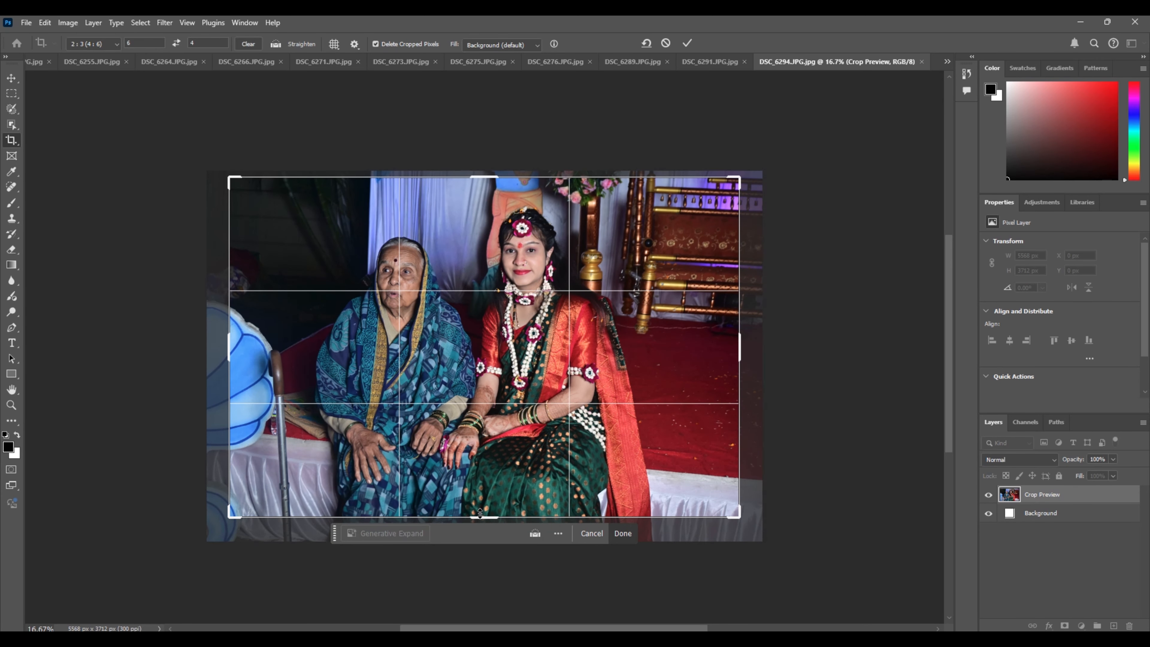
pyautogui.moveTo(475, 513); pyautogui.dragTo(477, 456)
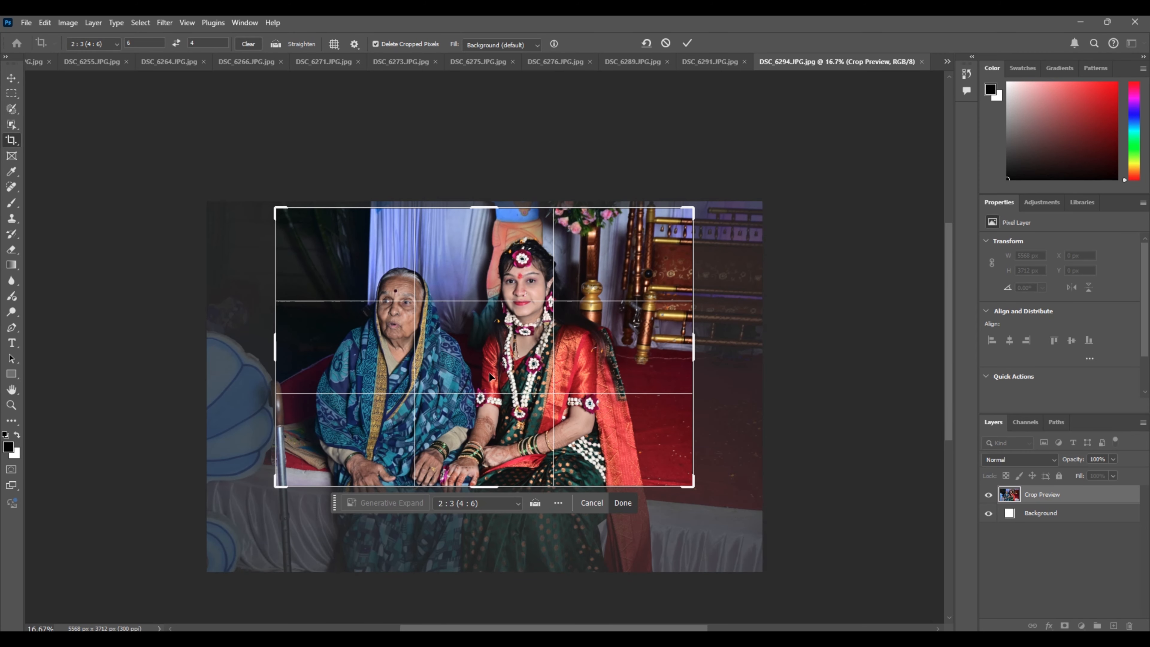
pyautogui.press('Return')
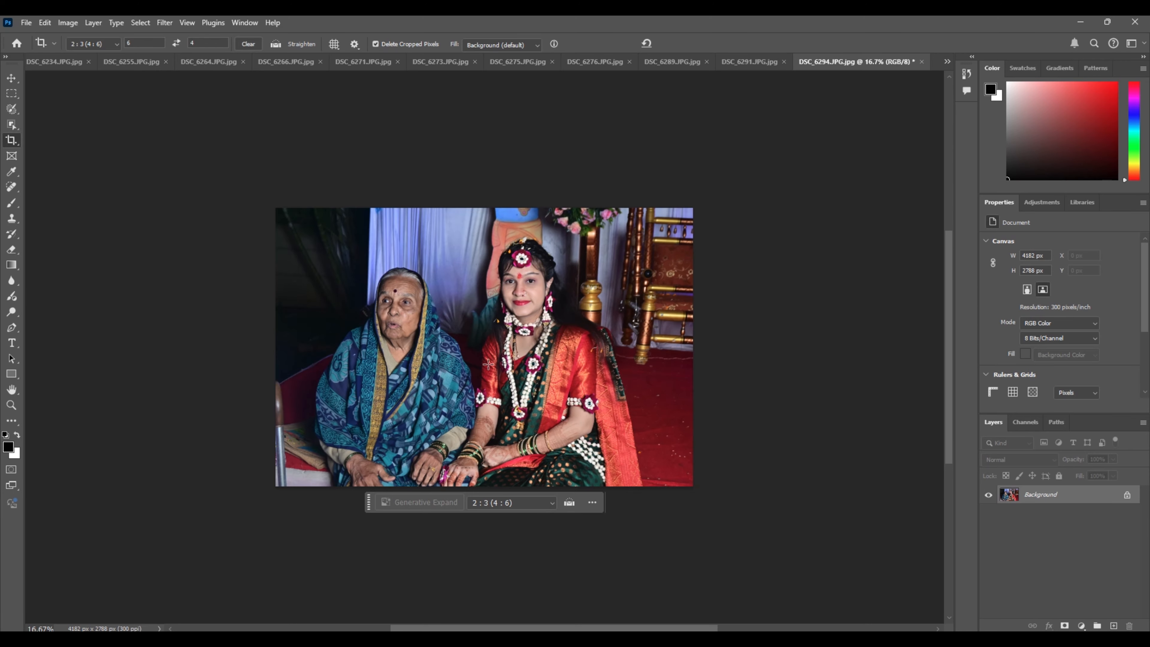
# - Brighten DSC_6294 with an RGB Curves point at input 123, output 129, and save and close it at JPEG quality 12
pyautogui.press('ctrl')
pyautogui.hotkey('ctrl', 'm')
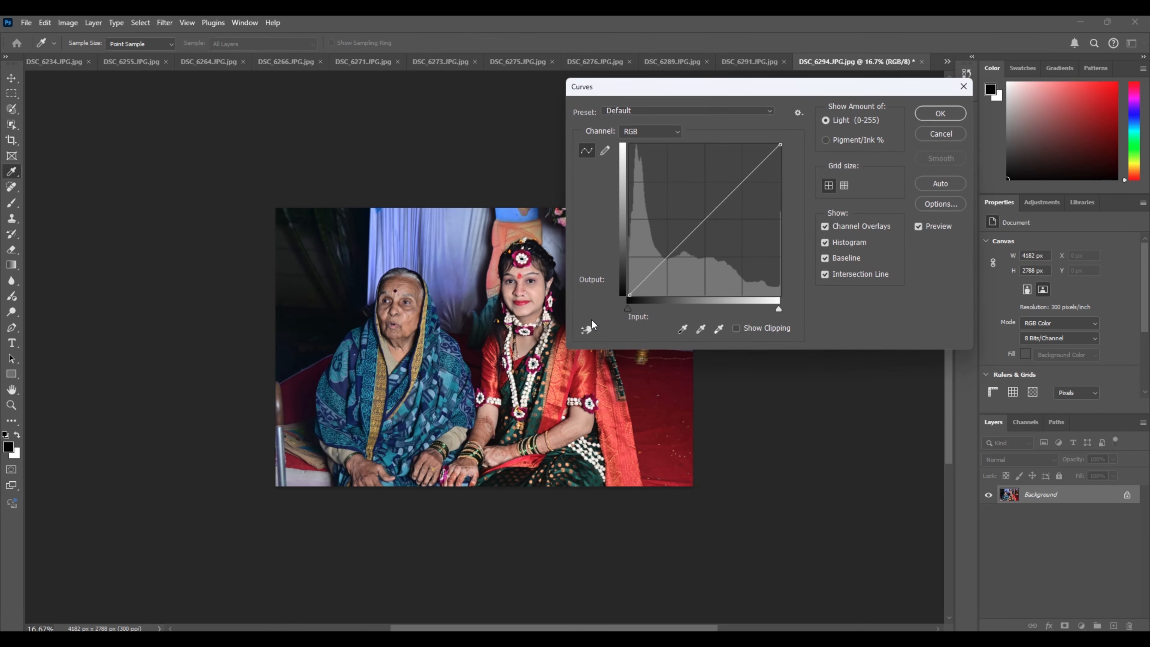
pyautogui.moveTo(701, 221); pyautogui.dragTo(701, 219)
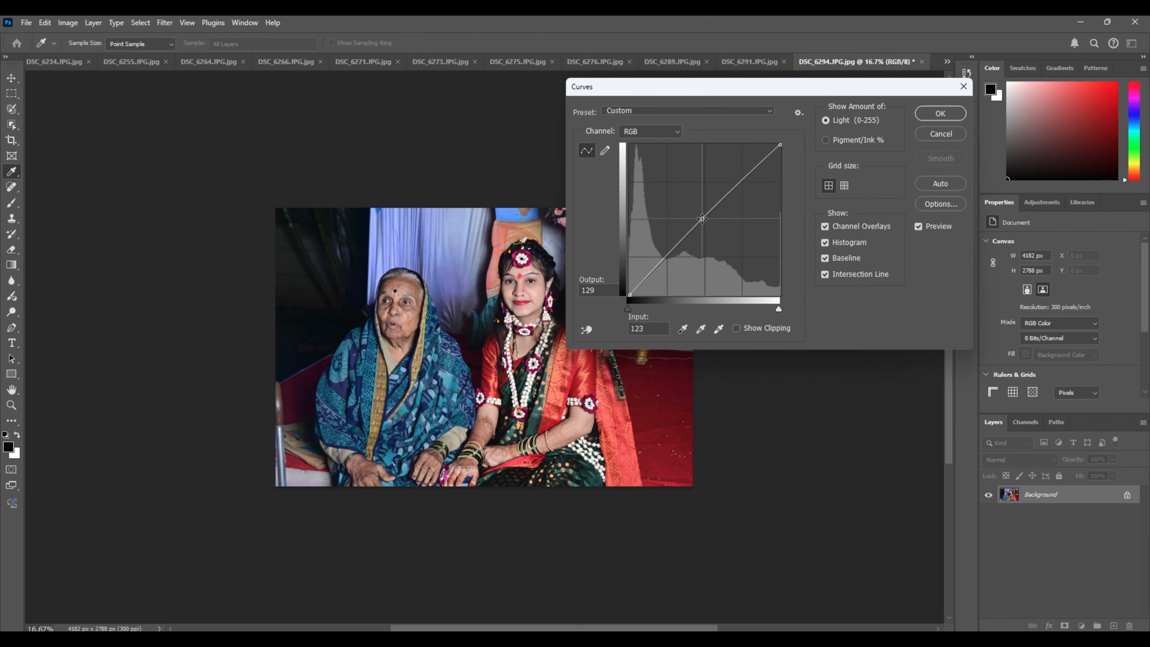
pyautogui.press('Return')
pyautogui.hotkey('ctrl', 'w')
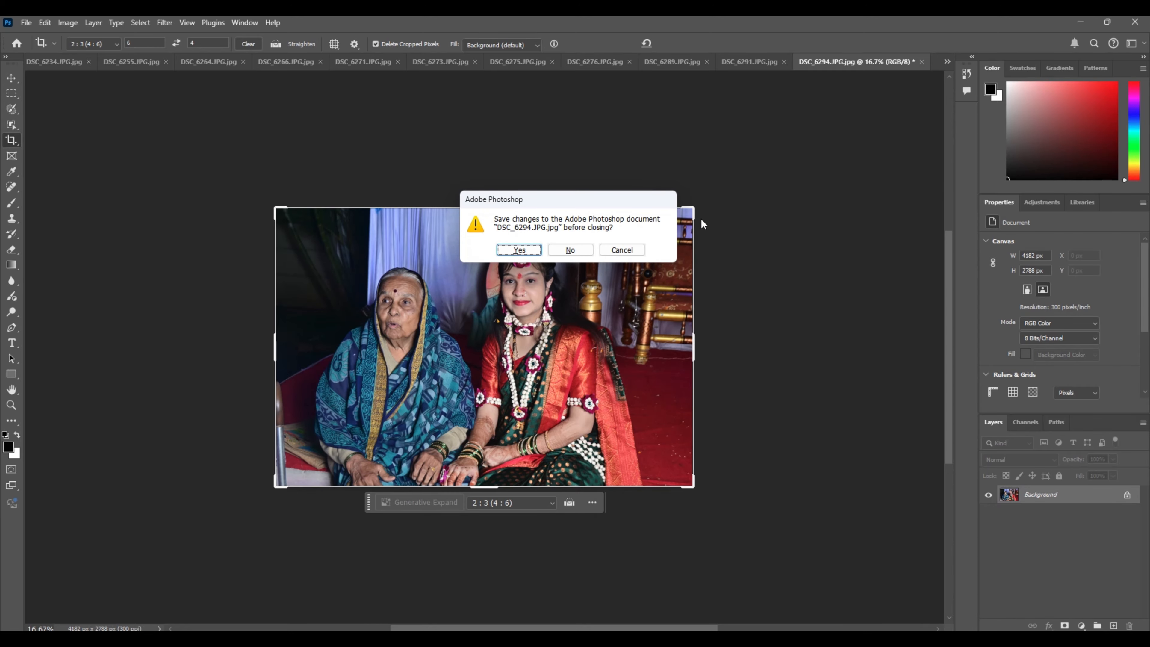
pyautogui.press('Return')
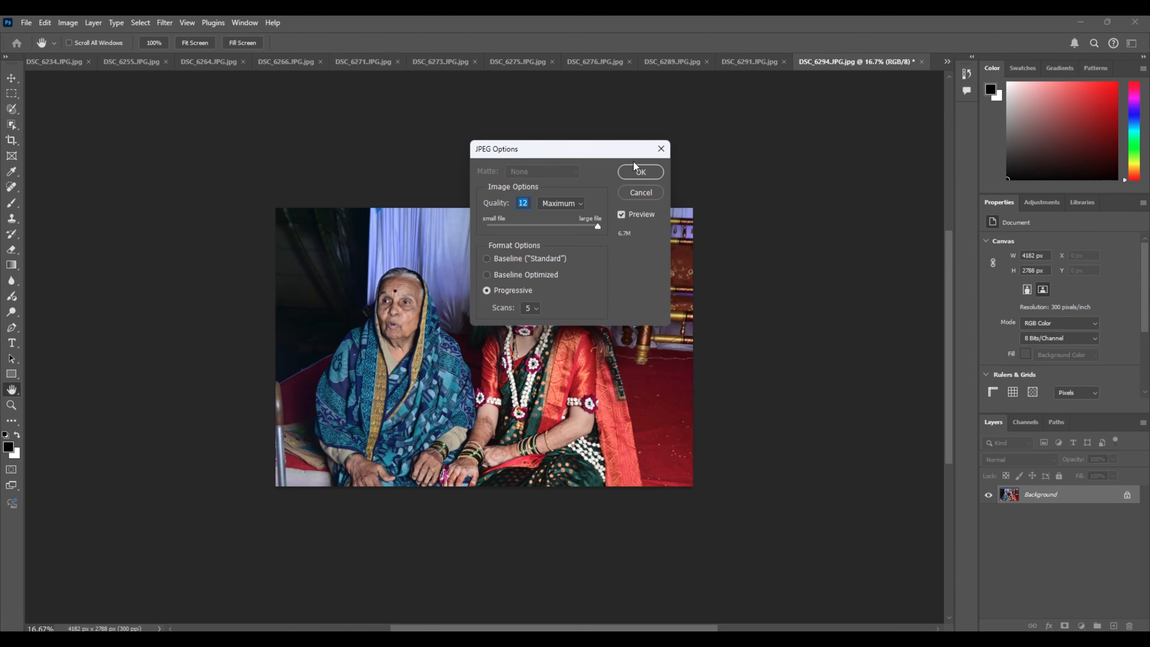
pyautogui.click(637, 172)
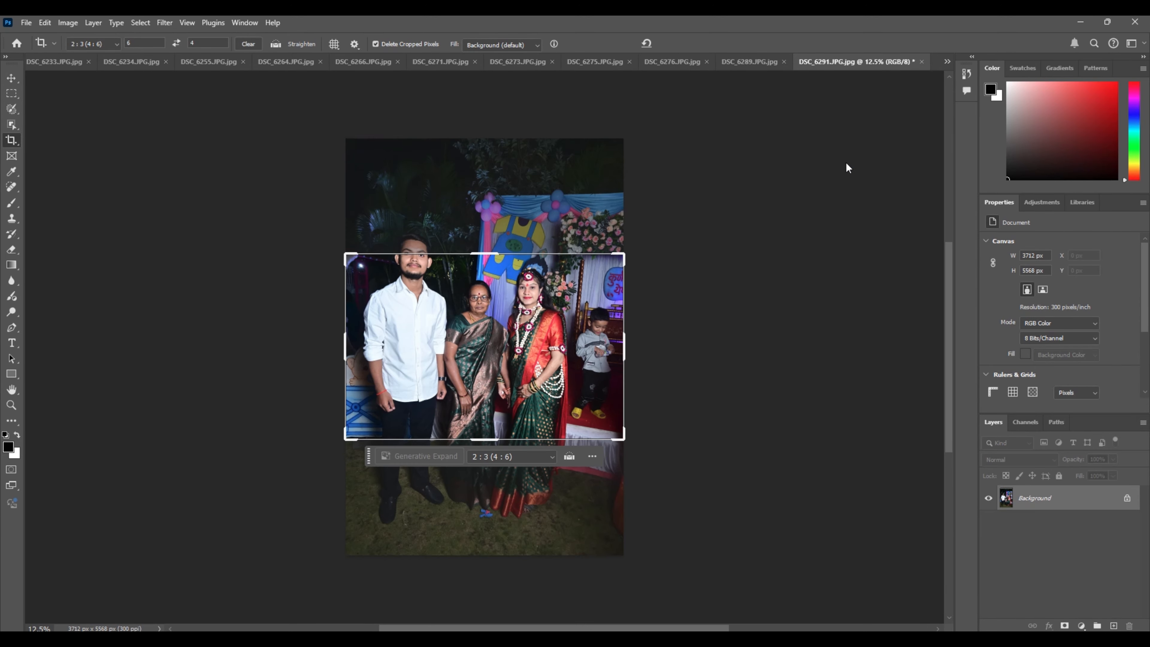
# - Swap the crop ratio to 4:6 and crop DSC_6291 to about 2992 × 4488 px around the three standing adults, excluding the child
pyautogui.moveTo(484, 250); pyautogui.dragTo(489, 214)
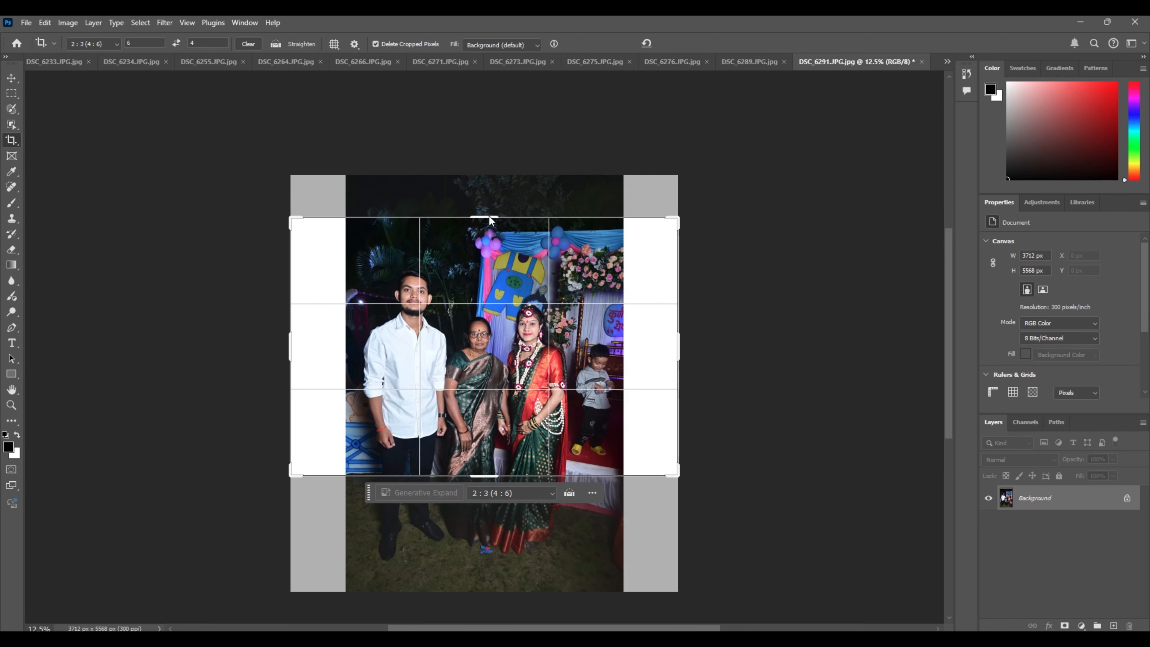
pyautogui.click(176, 43)
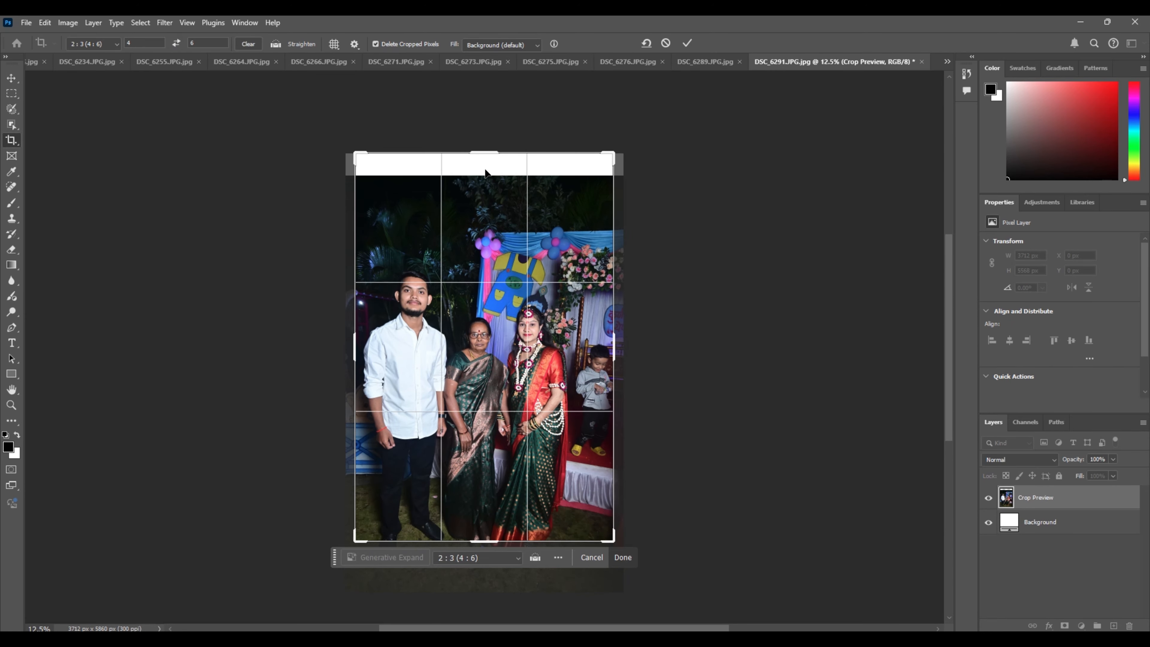
pyautogui.moveTo(487, 155); pyautogui.dragTo(487, 177)
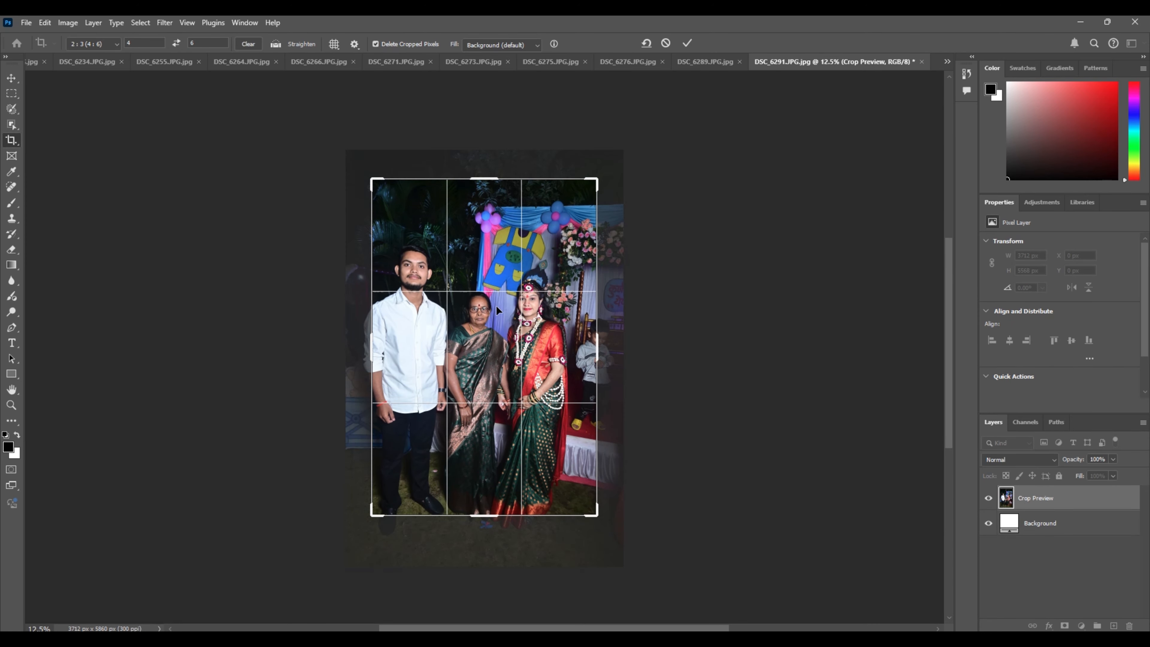
pyautogui.moveTo(495, 305)
pyautogui.mouseDown()
pyautogui.moveTo(497, 289)
pyautogui.moveTo(495, 304)
pyautogui.moveTo(512, 297)
pyautogui.mouseUp()
pyautogui.press('Return')
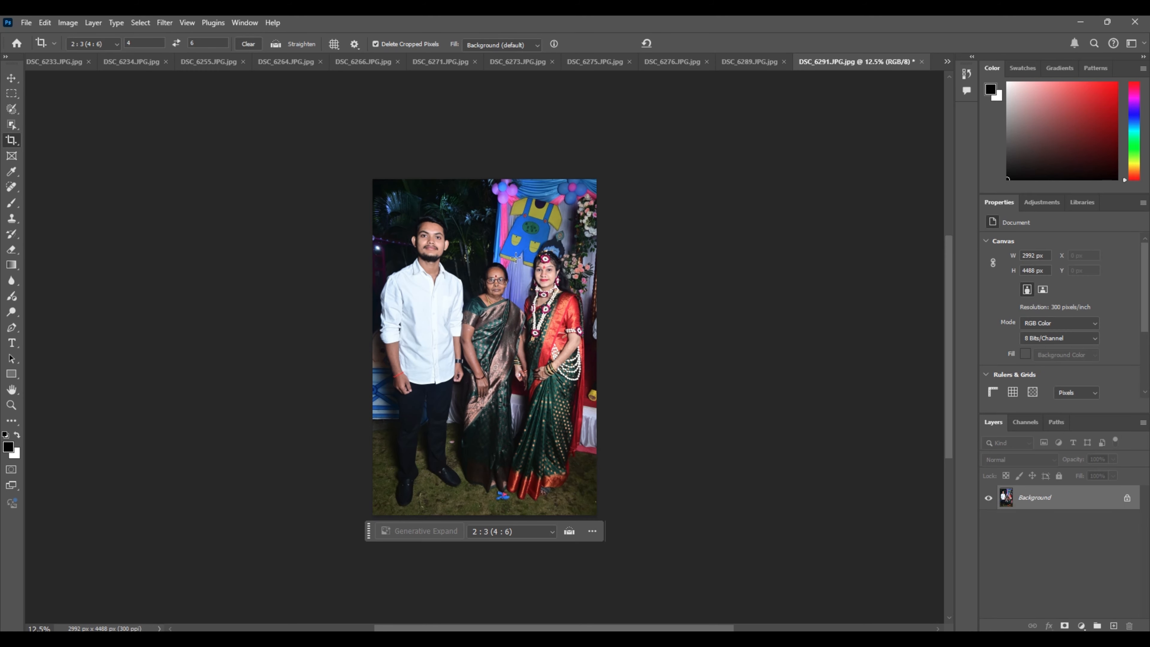
# - Save the changes to DSC_6291 at JPEG quality 12 and close it
pyautogui.press('ctrl')
pyautogui.hotkey('ctrl', 'w')
pyautogui.click(515, 258)
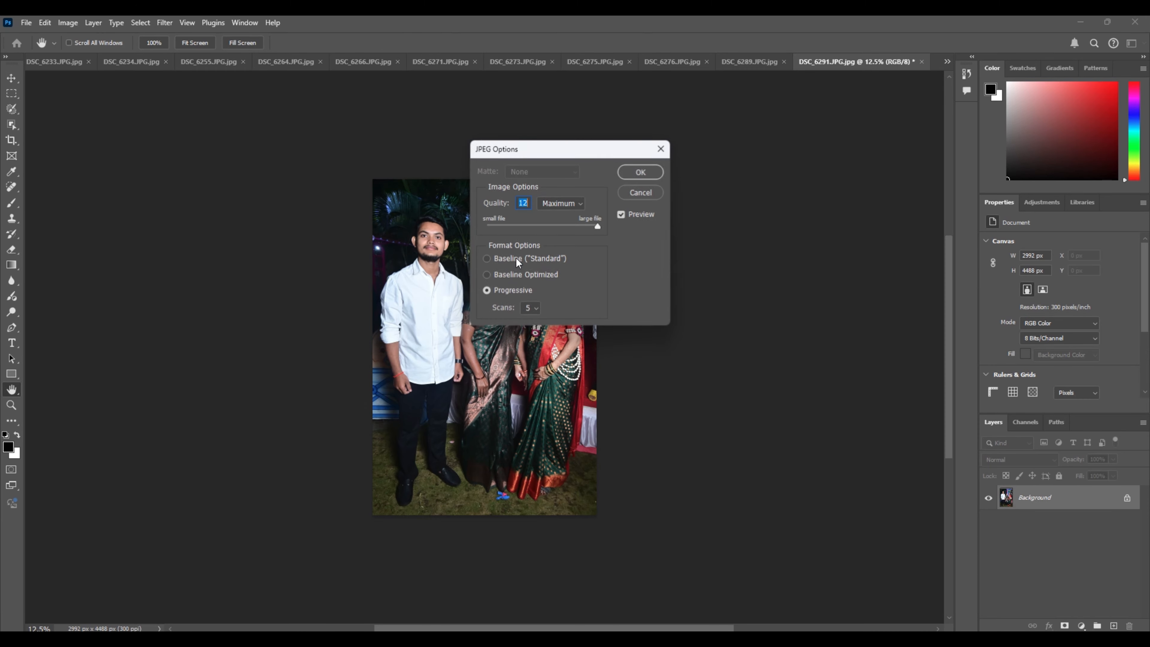
pyautogui.press('Return')
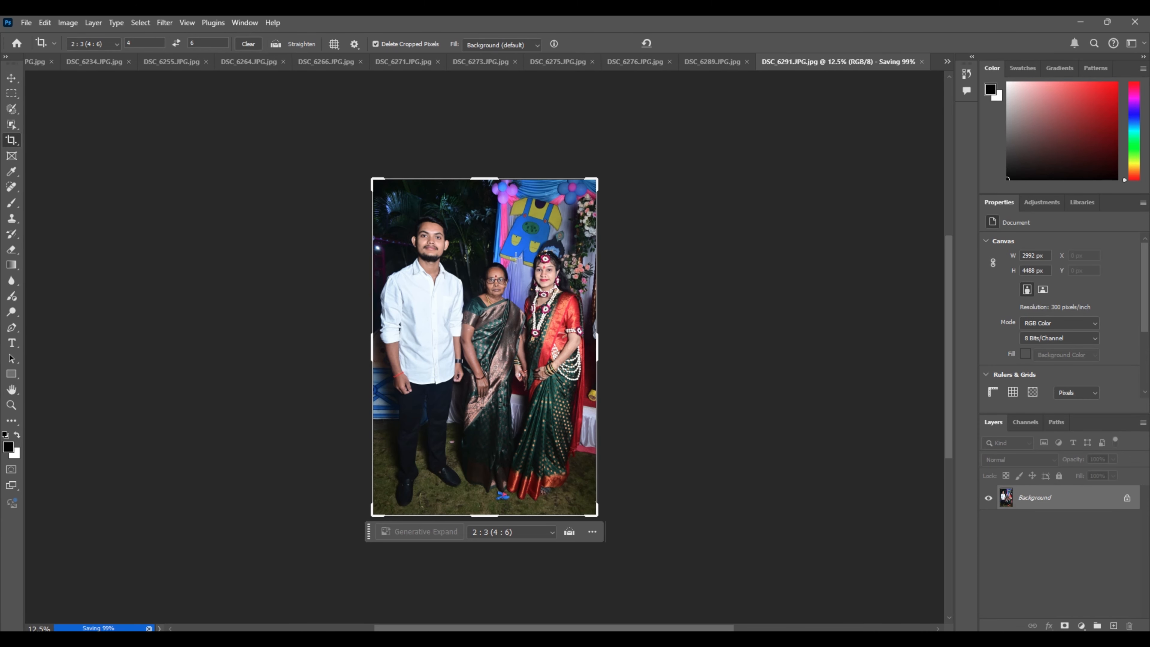
# - Crop DSC_6289 at 6:4 to about 4848 × 3232 px around the three people, and save and close it at JPEG quality 12
pyautogui.click(174, 43)
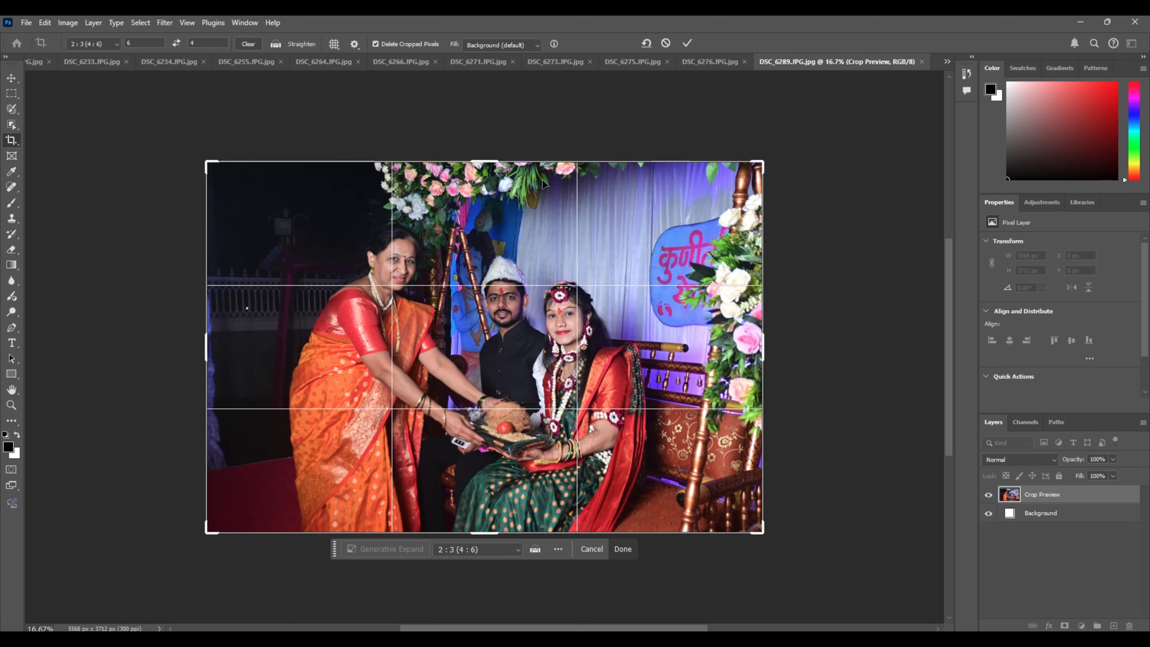
pyautogui.moveTo(490, 157); pyautogui.dragTo(486, 185)
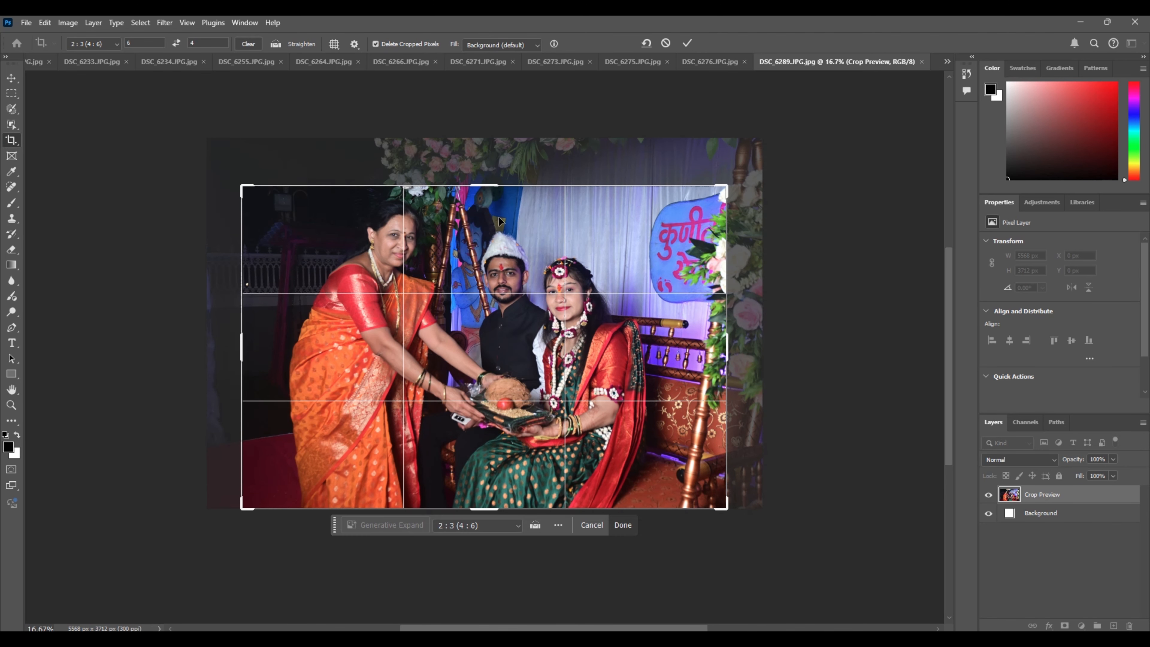
pyautogui.moveTo(511, 266); pyautogui.dragTo(511, 275)
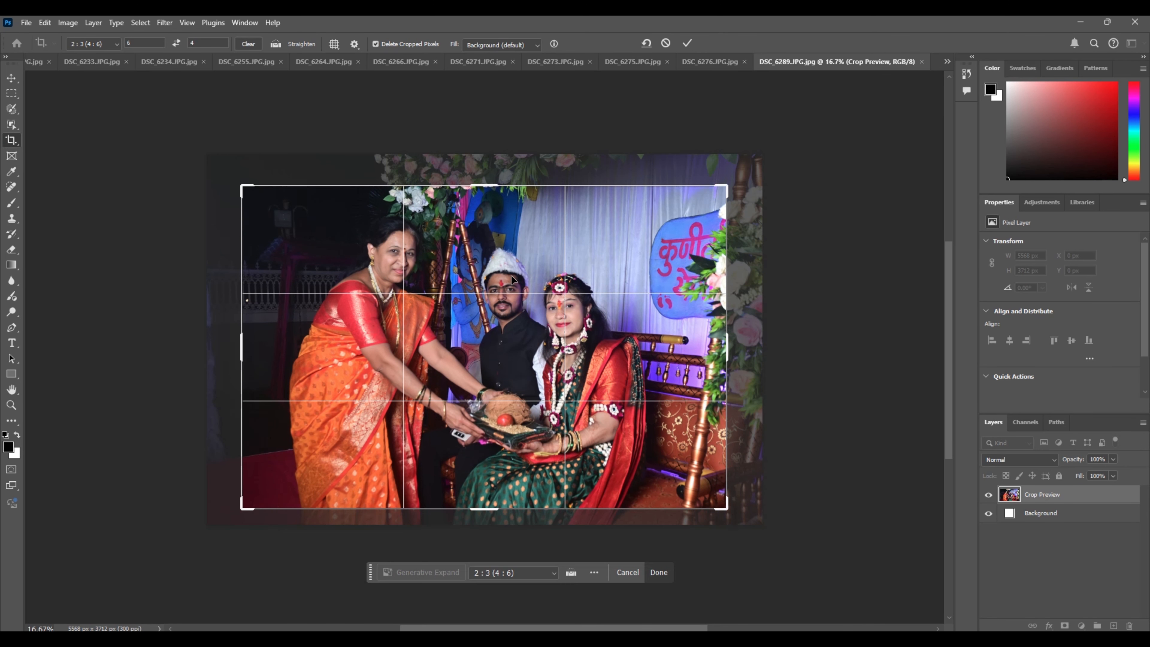
pyautogui.press('Return')
pyautogui.hotkey('ctrl', 'w')
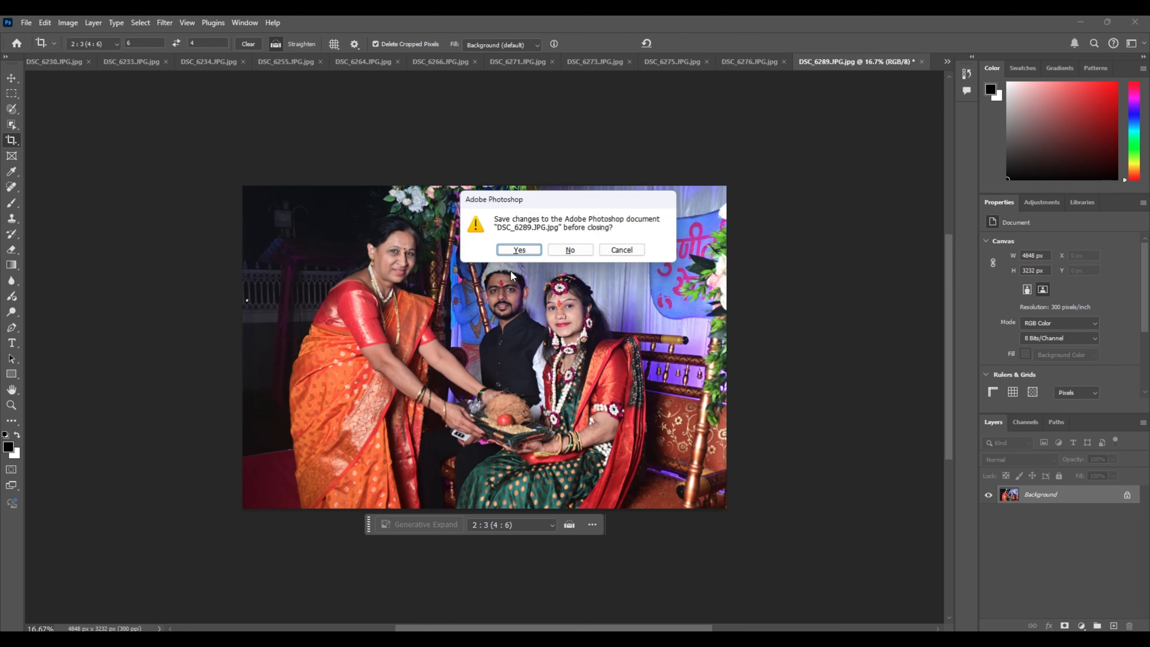
pyautogui.press('space')
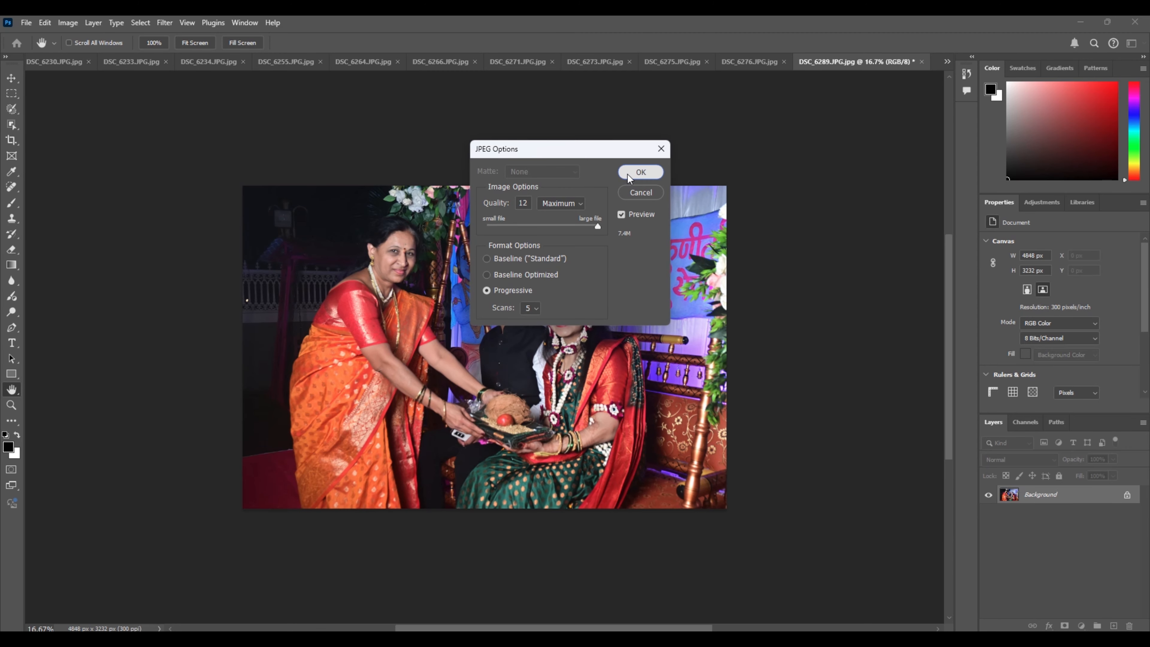
pyautogui.click(628, 174)
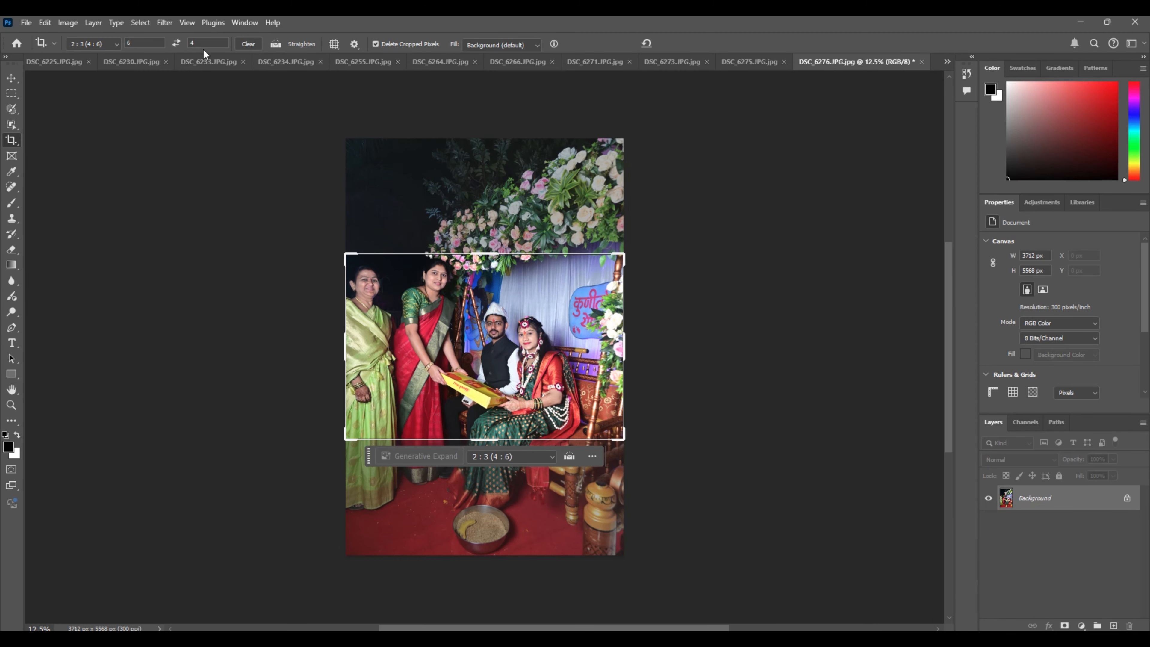
# - Crop DSC_6276 at 4:6 to about 3136 × 4704 px, trimming the sky and the flowers beside the swing, and save and close it
pyautogui.click(172, 43)
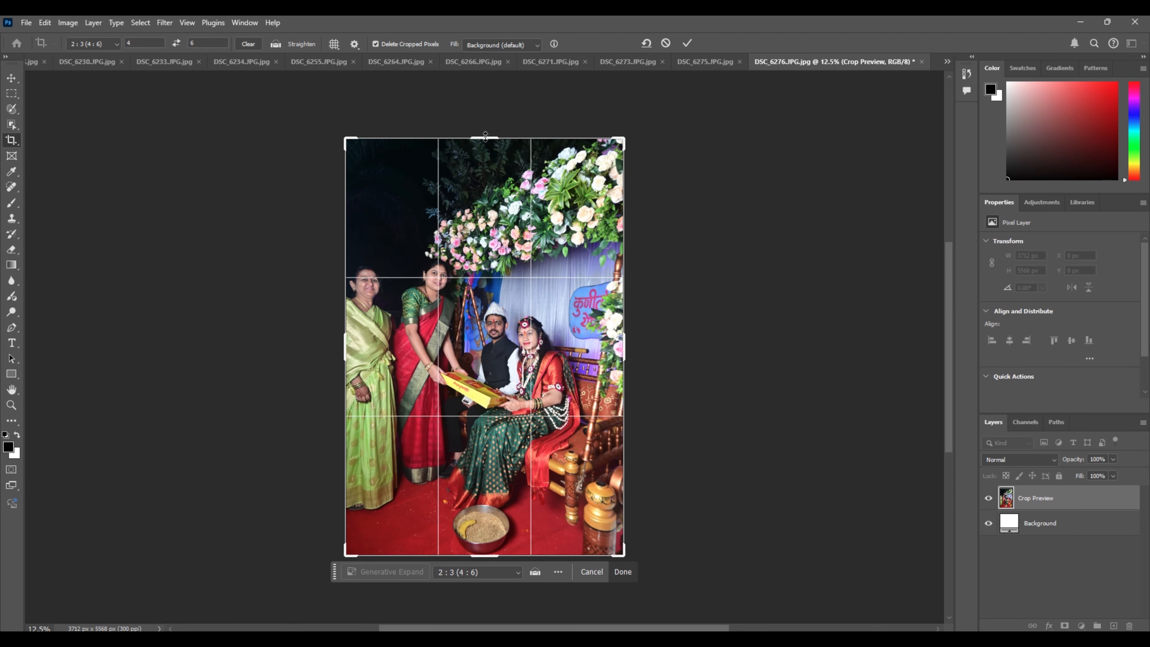
pyautogui.moveTo(485, 136); pyautogui.dragTo(498, 247)
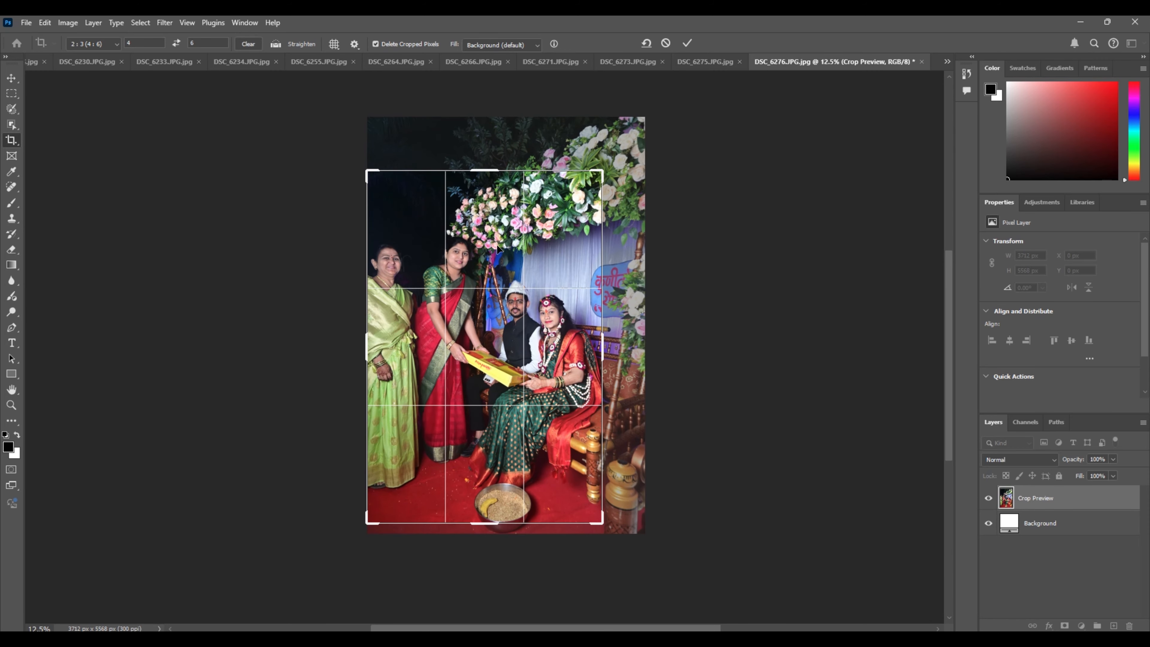
pyautogui.press('Return')
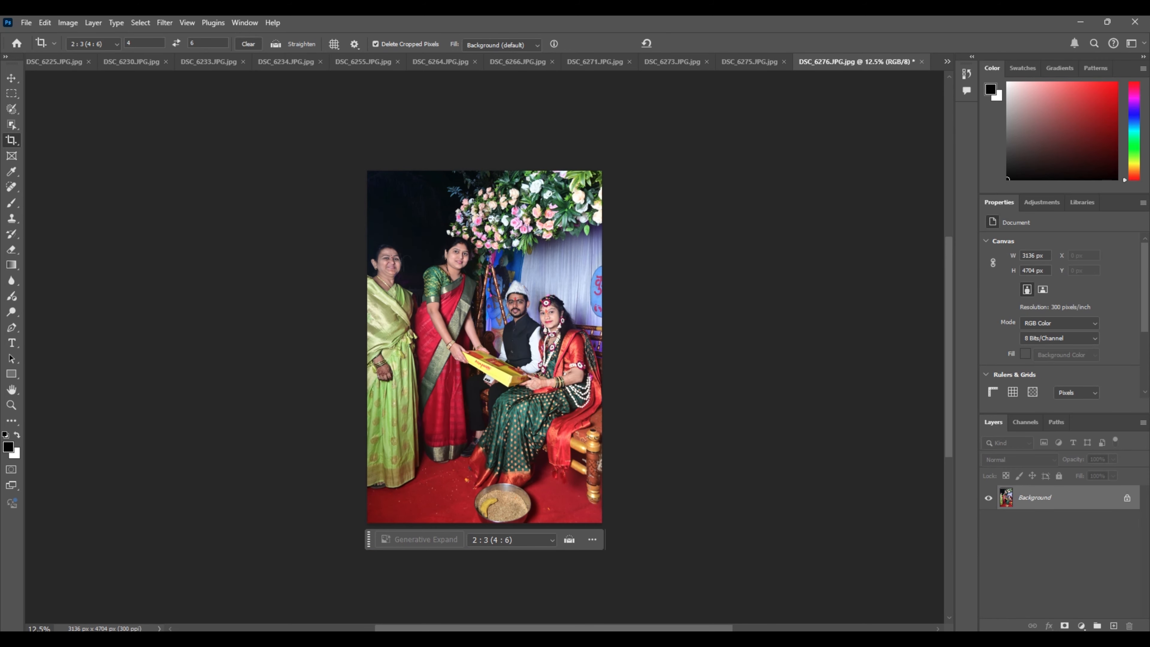
pyautogui.hotkey('ctrl', 'w')
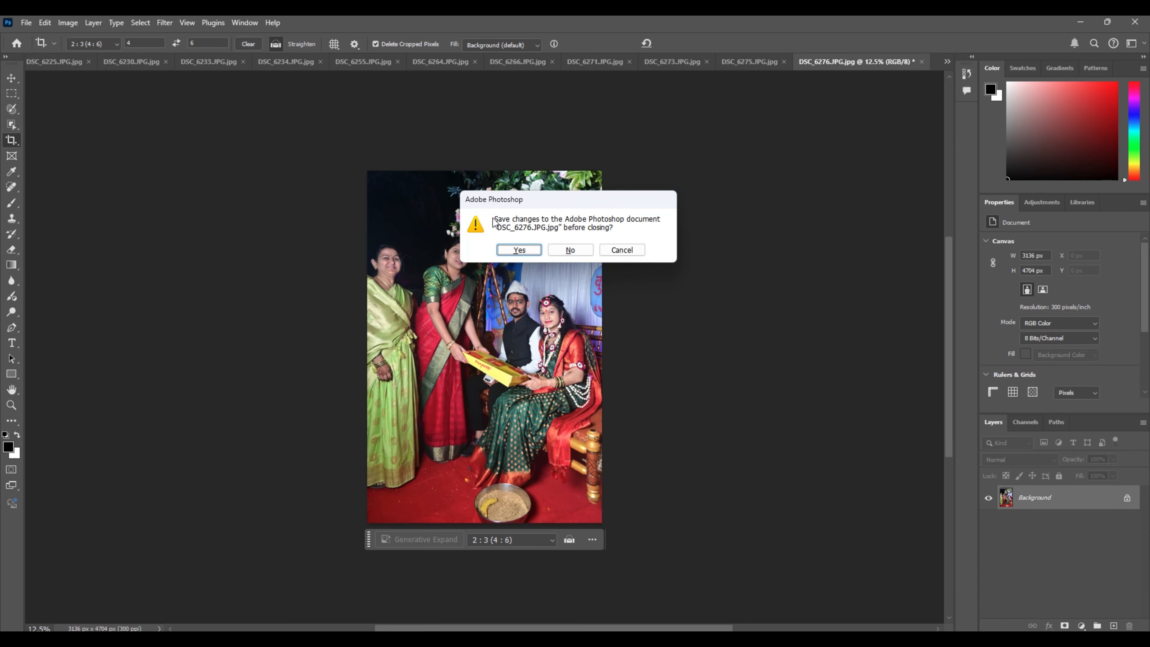
pyautogui.press('Return')
pyautogui.press('Return')
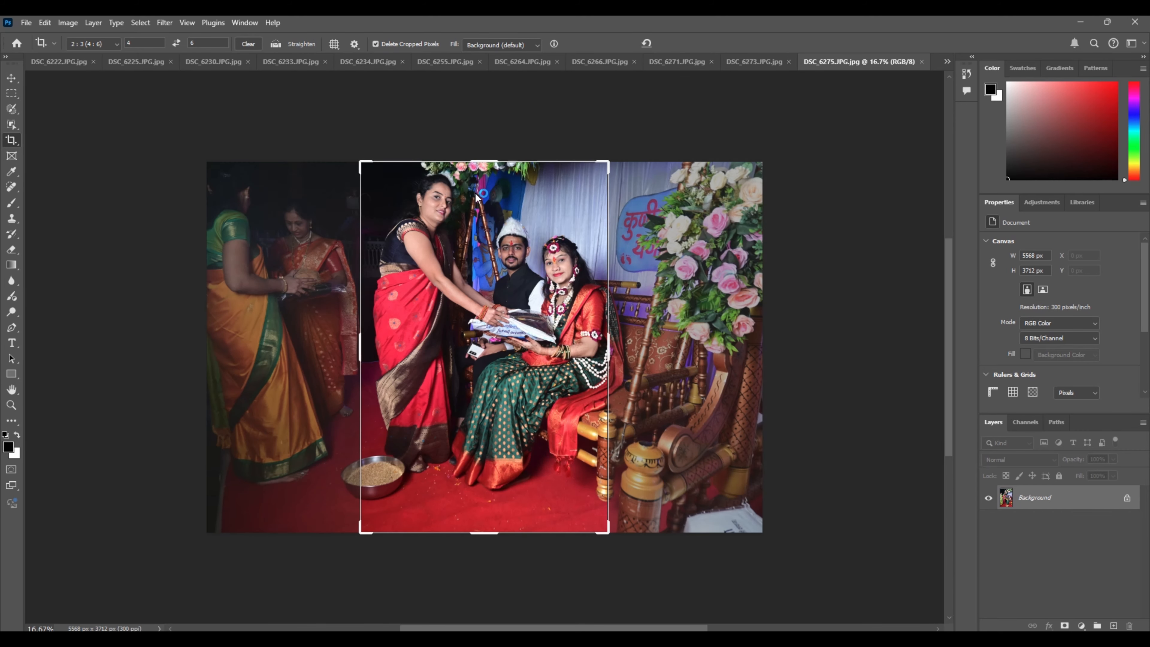
# - Swap the crop ratio to 6:4 and crop DSC_6275 to about 4992 × 3328 px, trimming the woman at the edge and the white cloth
pyautogui.click(176, 43)
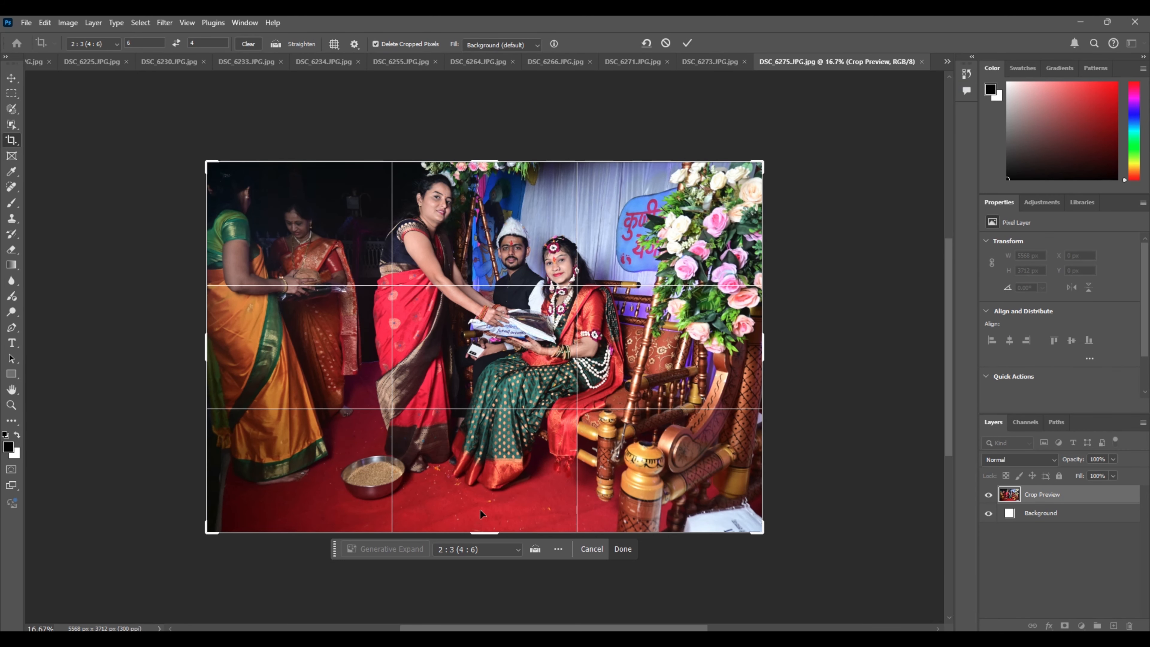
pyautogui.click(176, 43)
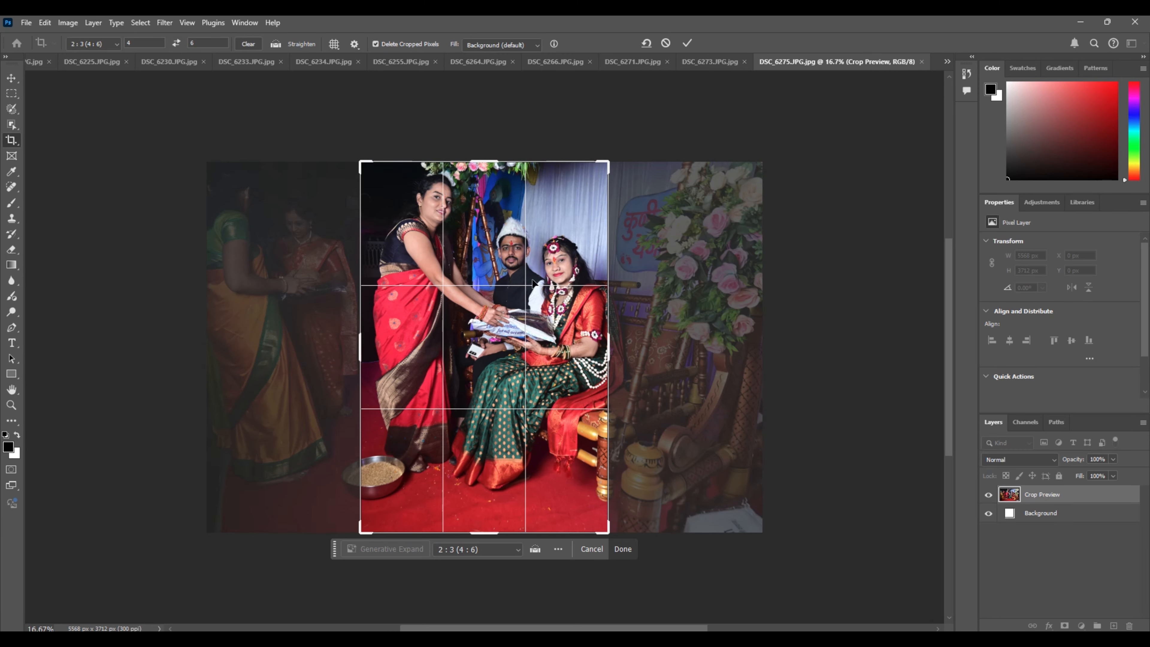
pyautogui.click(176, 43)
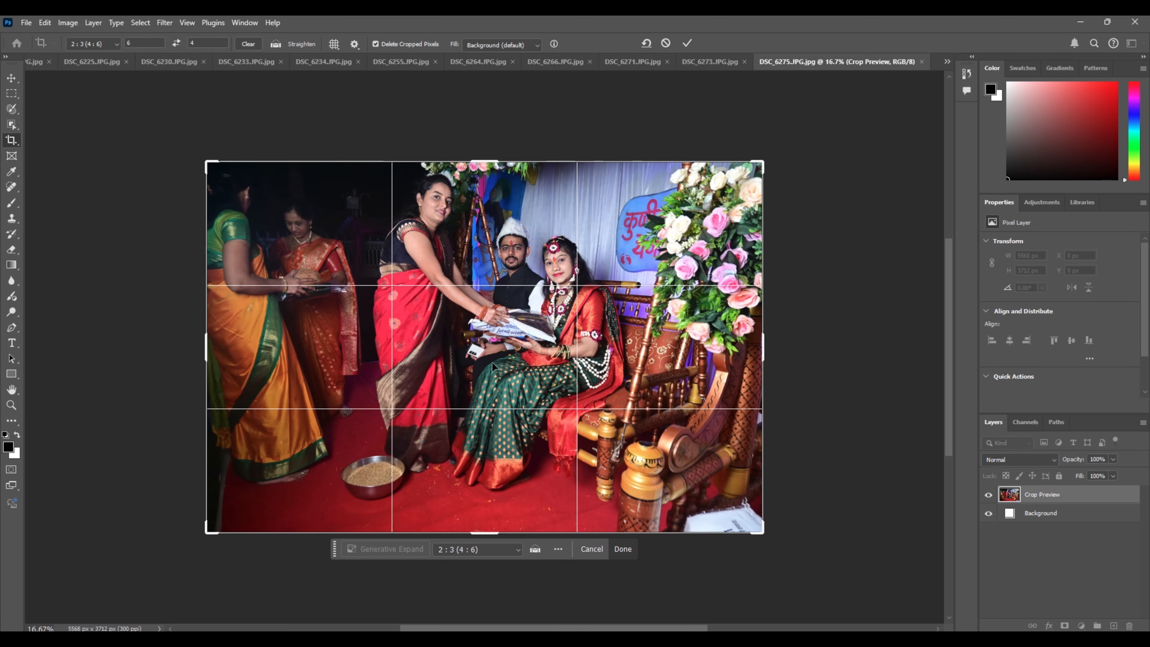
pyautogui.moveTo(499, 530); pyautogui.dragTo(492, 513)
pyautogui.moveTo(524, 362); pyautogui.dragTo(507, 362)
pyautogui.press('Return')
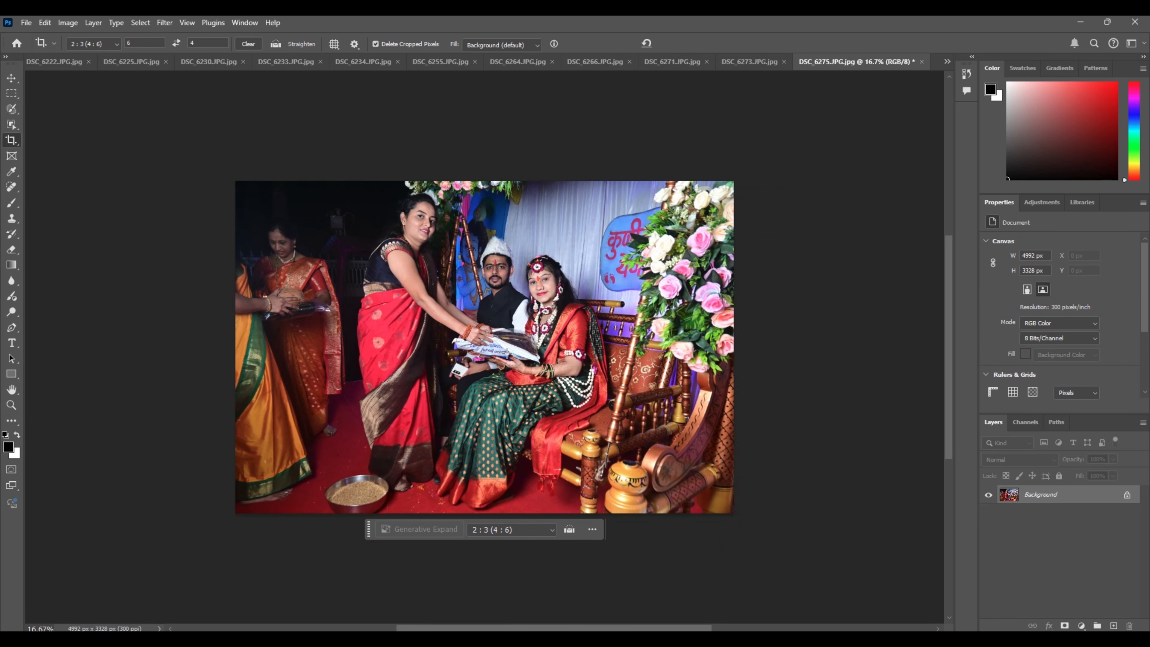
# - Save the changes to DSC_6275 as a JPEG and close it
pyautogui.hotkey('ctrl', 'w')
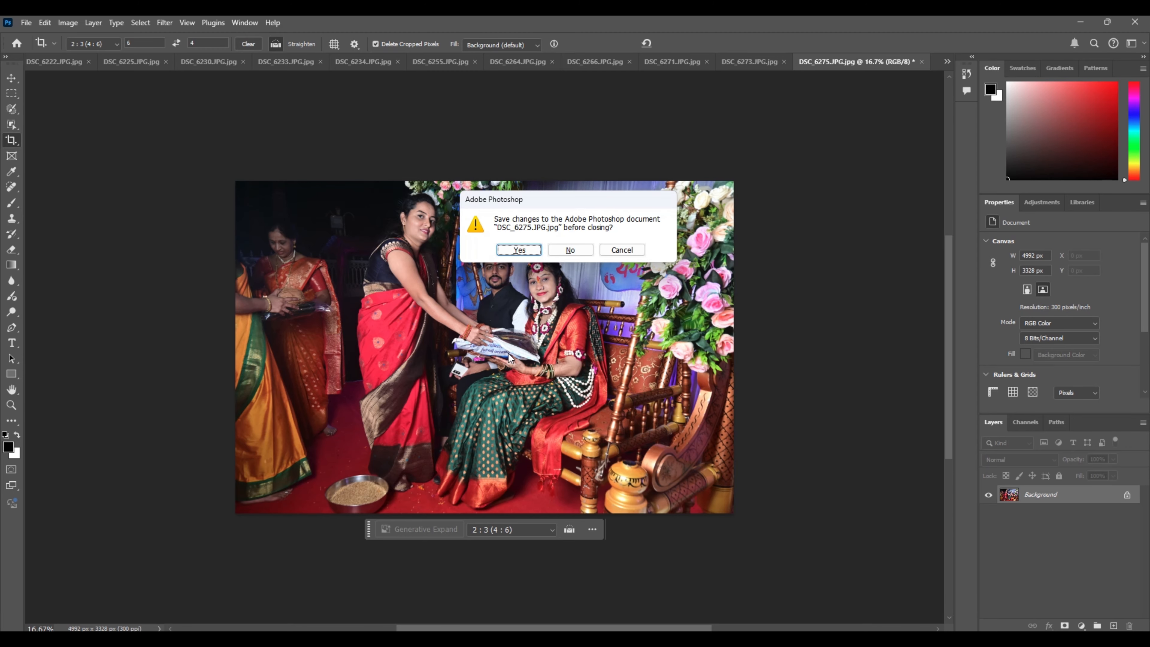
pyautogui.press('Return')
pyautogui.press('Return')
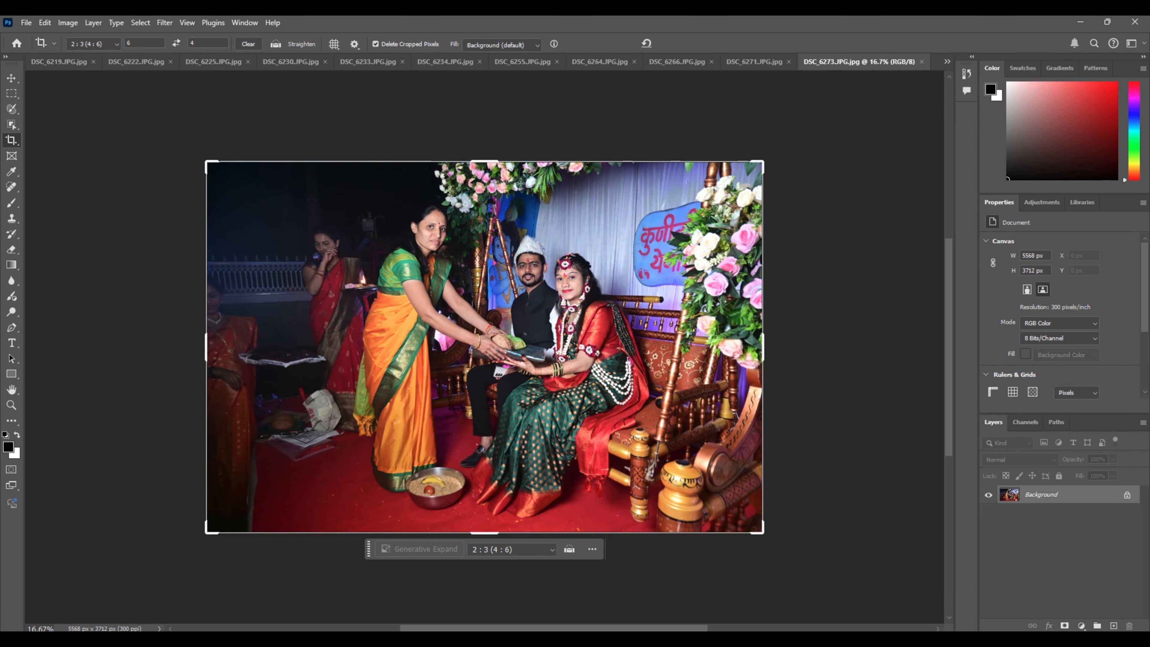
# - Crop DSC_6273 at 6:4 to about 4884 × 3256 px around the couple and the woman in orange, and save and close it
pyautogui.moveTo(500, 158); pyautogui.dragTo(501, 369)
pyautogui.press('Return')
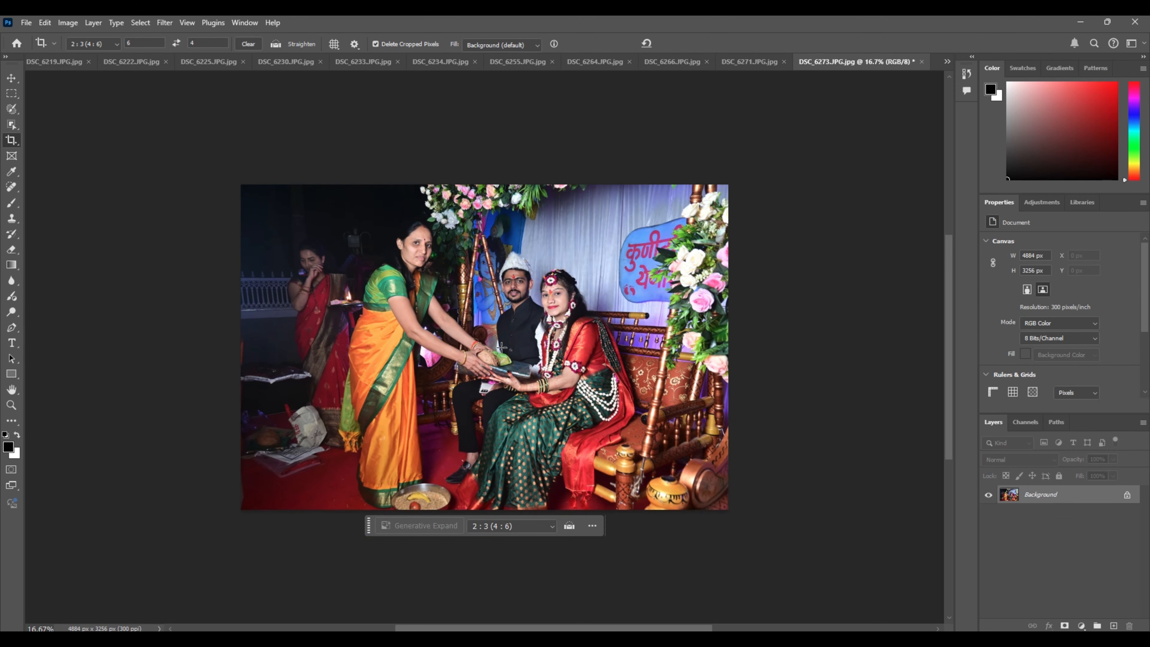
pyautogui.hotkey('ctrl', 'w')
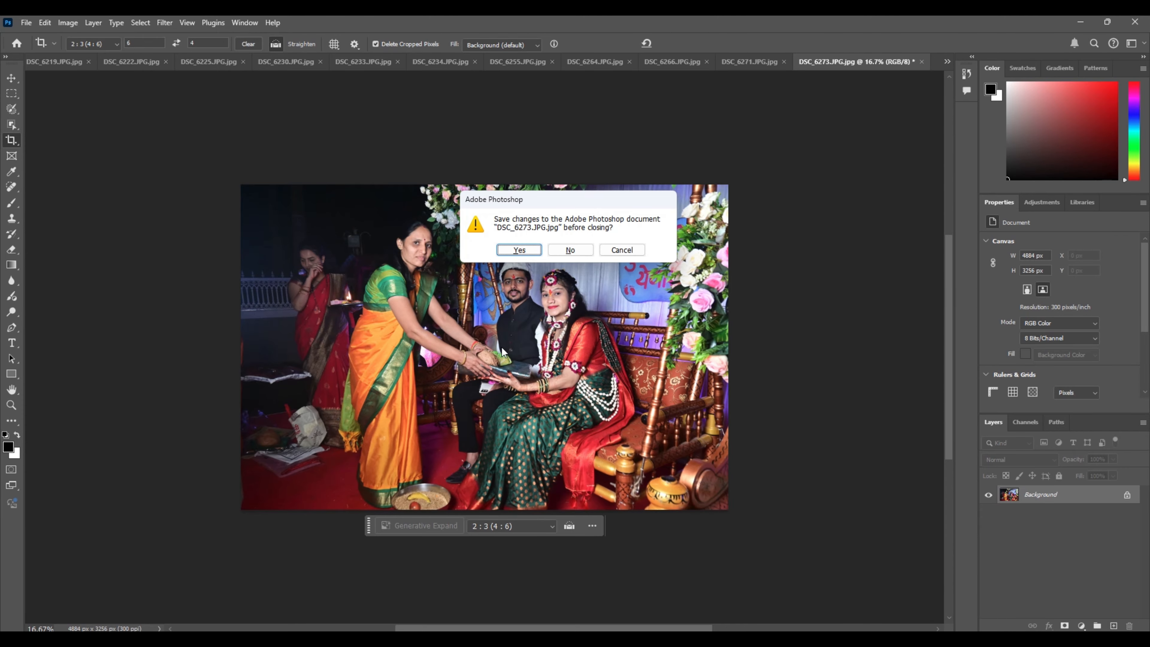
pyautogui.press('Return')
pyautogui.press('Return')
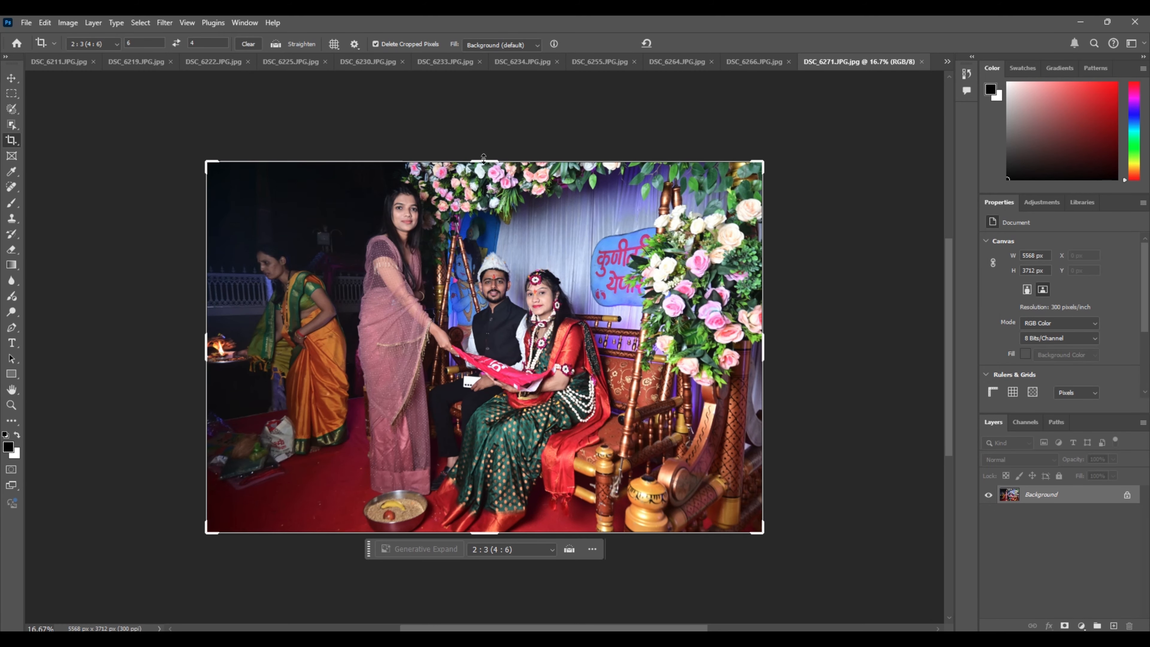
# - Crop DSC_6271 at 6:4 to about 5190 × 3460 px, trimming all edges evenly, and save and close it
pyautogui.moveTo(484, 159); pyautogui.dragTo(486, 174)
pyautogui.moveTo(481, 257)
pyautogui.mouseDown()
pyautogui.moveTo(481, 288)
pyautogui.moveTo(478, 274)
pyautogui.mouseUp()
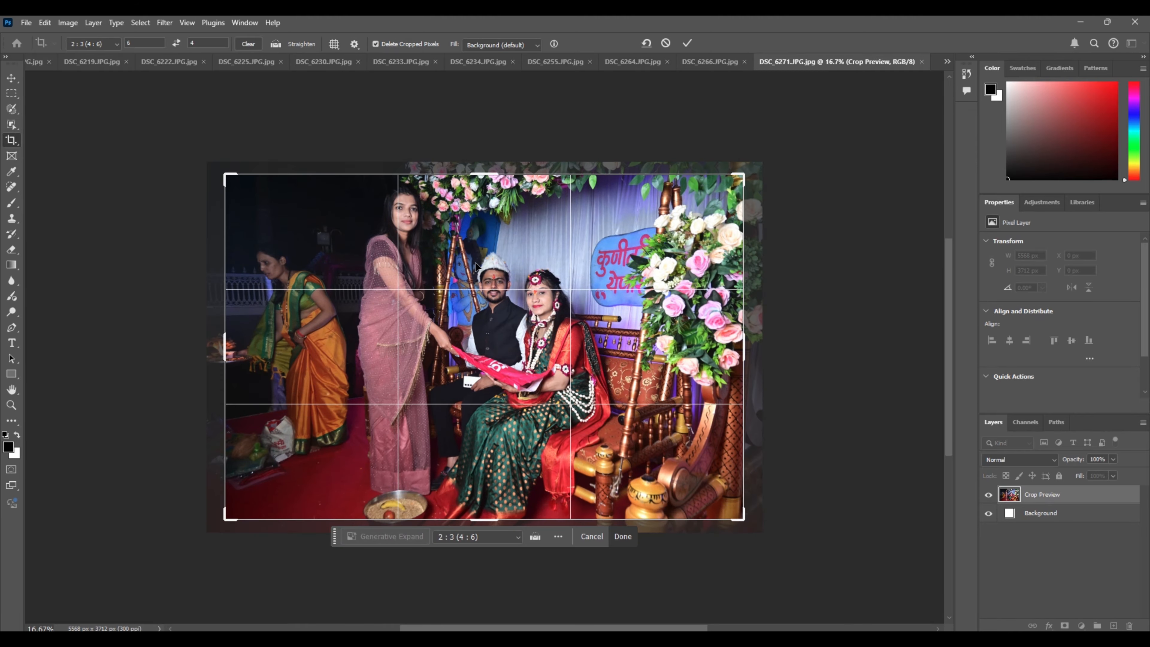
pyautogui.press('Return')
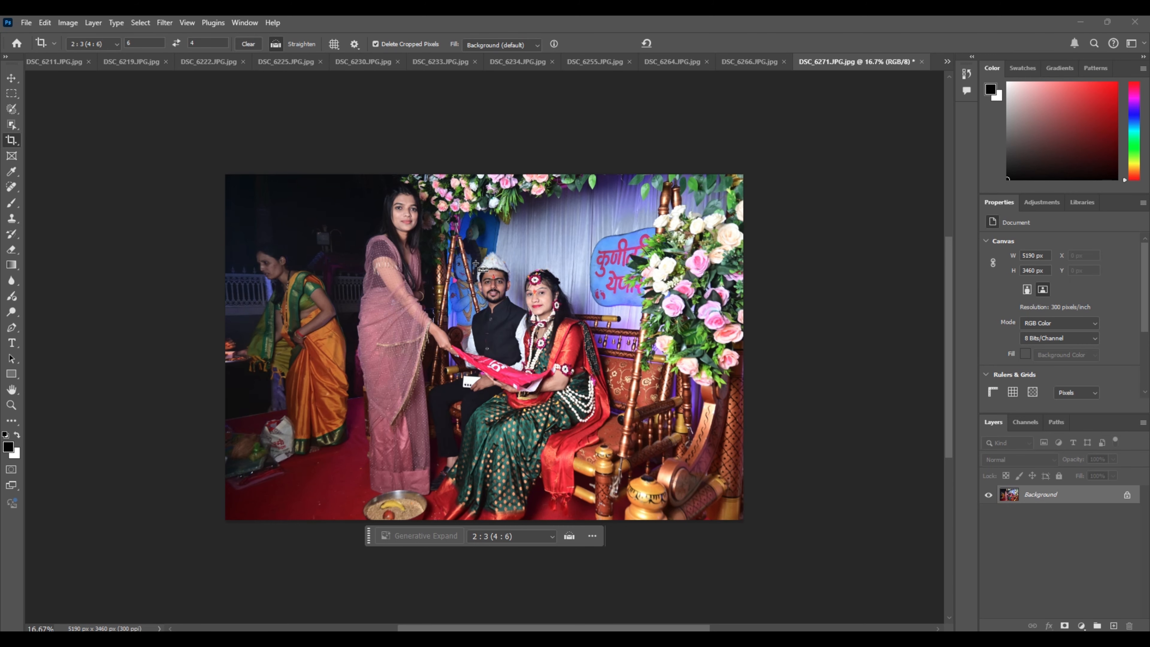
pyautogui.hotkey('ctrl', 's')
pyautogui.press('Return')
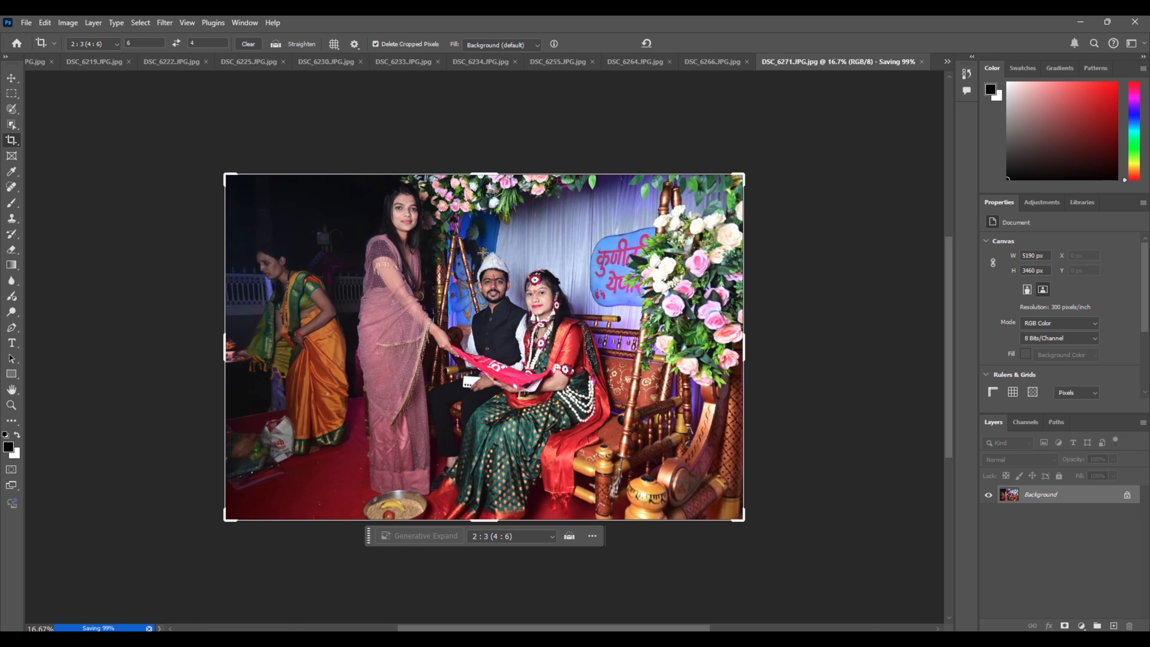
pyautogui.hotkey('ctrl', 'w')
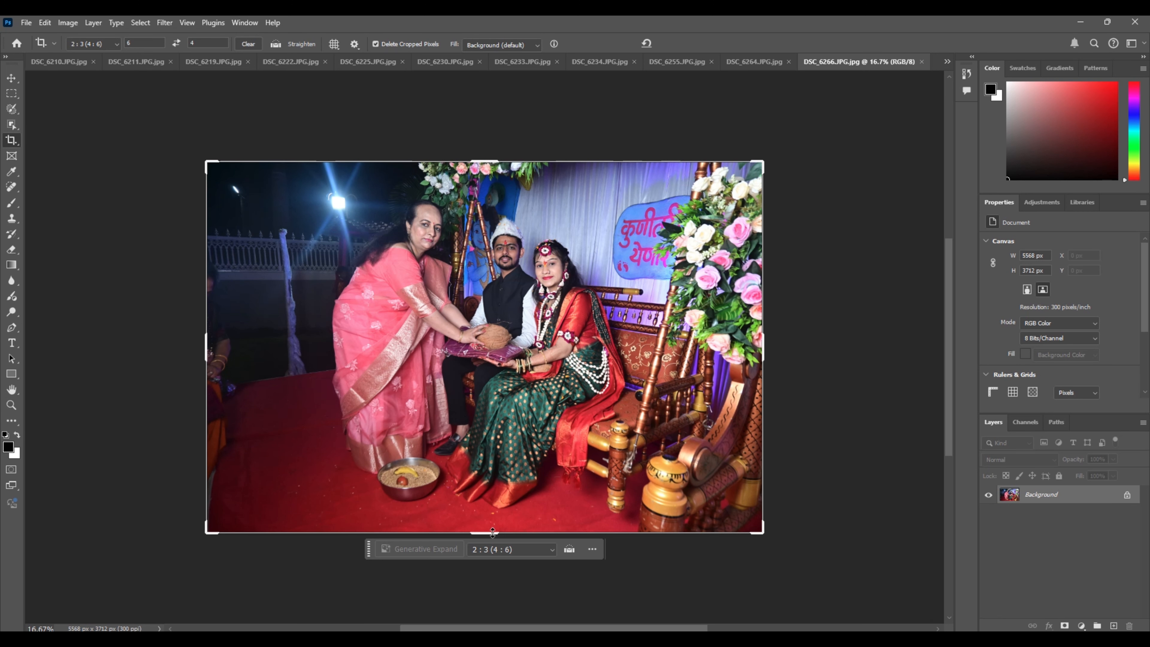
# - Crop DSC_6266 at 6:4 to about 4812 × 3208 px, trimming the carpet below, and save and close it at JPEG quality 12
pyautogui.moveTo(492, 531); pyautogui.dragTo(490, 510)
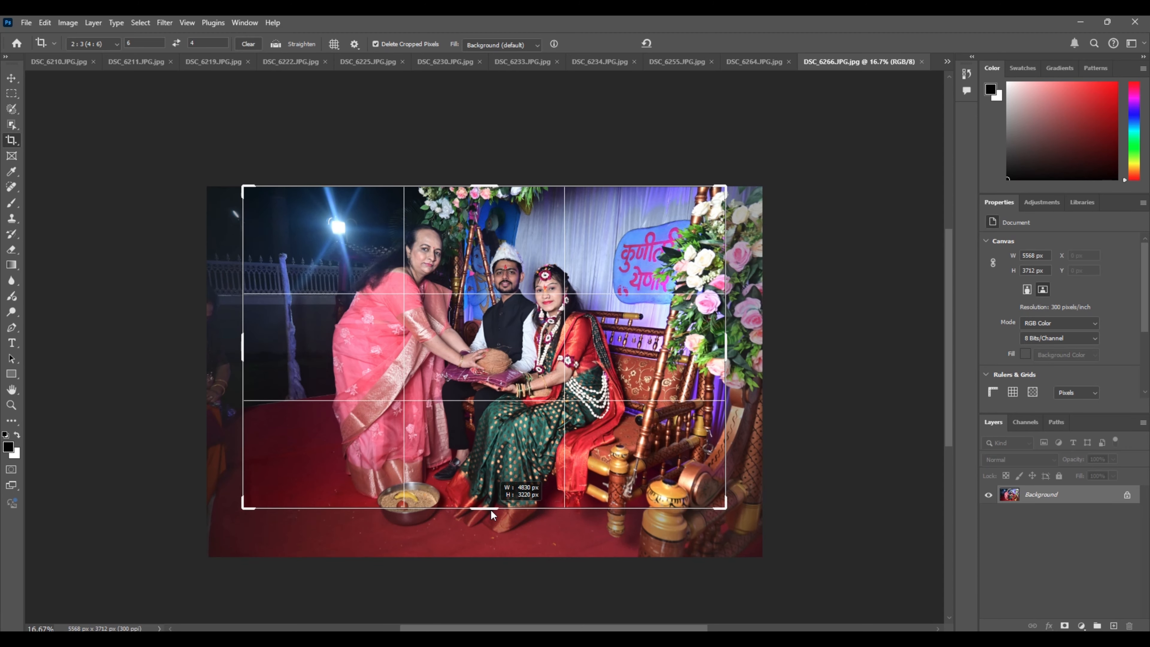
pyautogui.press('Return')
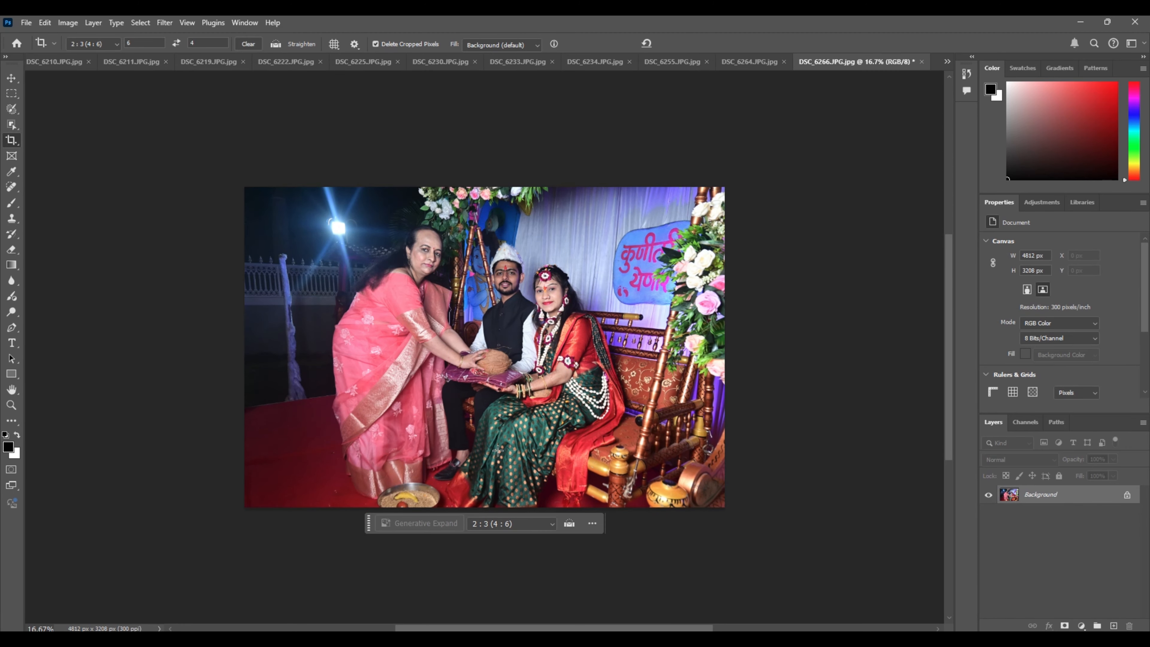
pyautogui.hotkey('ctrl', 'w')
pyautogui.press('Return')
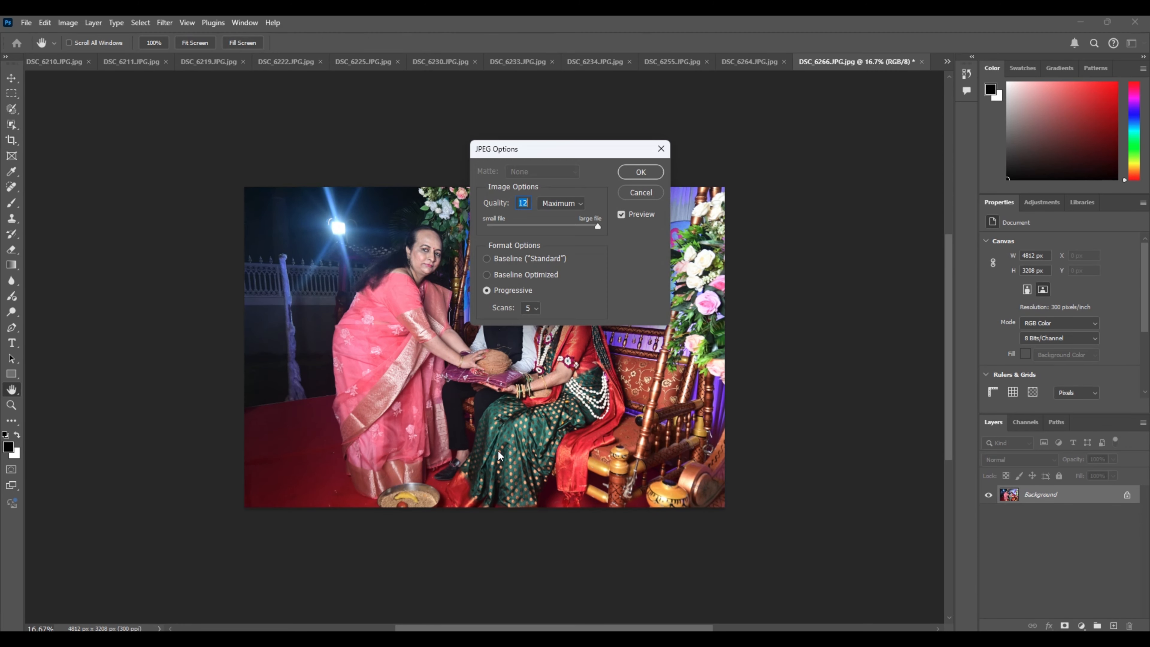
pyautogui.press('Return')
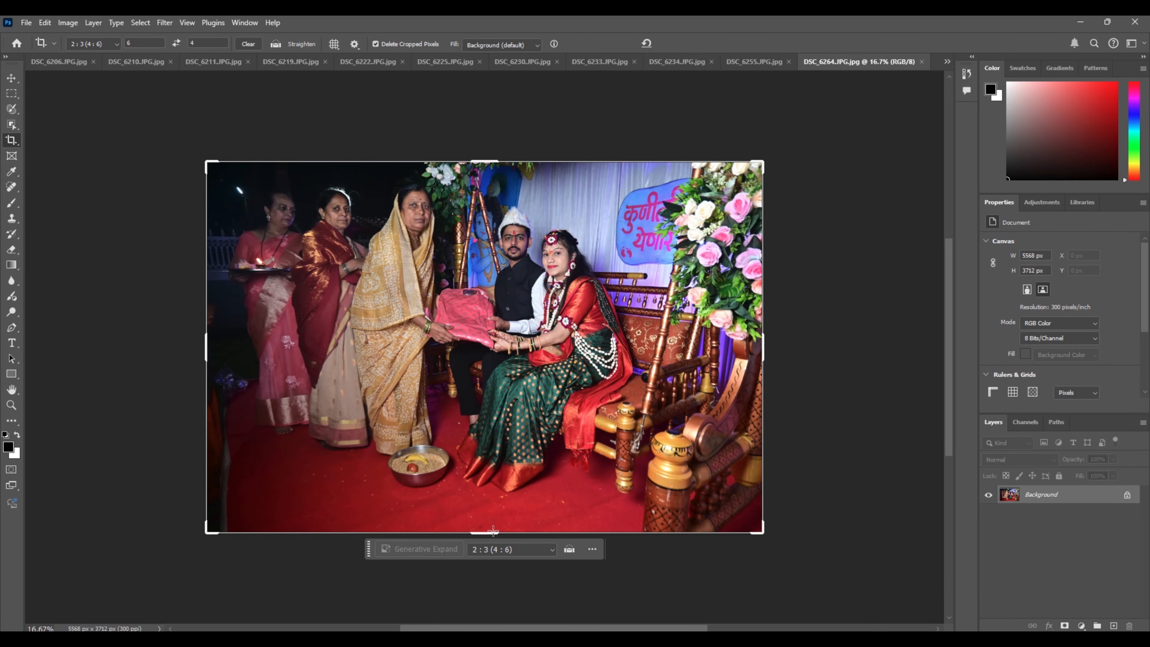
# - Crop DSC_6264 at 6:4 to about 4578 × 3052 px, trimming the carpet below and both sides, and save and close it at JPEG quality 12
pyautogui.moveTo(492, 531); pyautogui.dragTo(491, 500)
pyautogui.click(492, 508)
pyautogui.moveTo(516, 443); pyautogui.dragTo(500, 442)
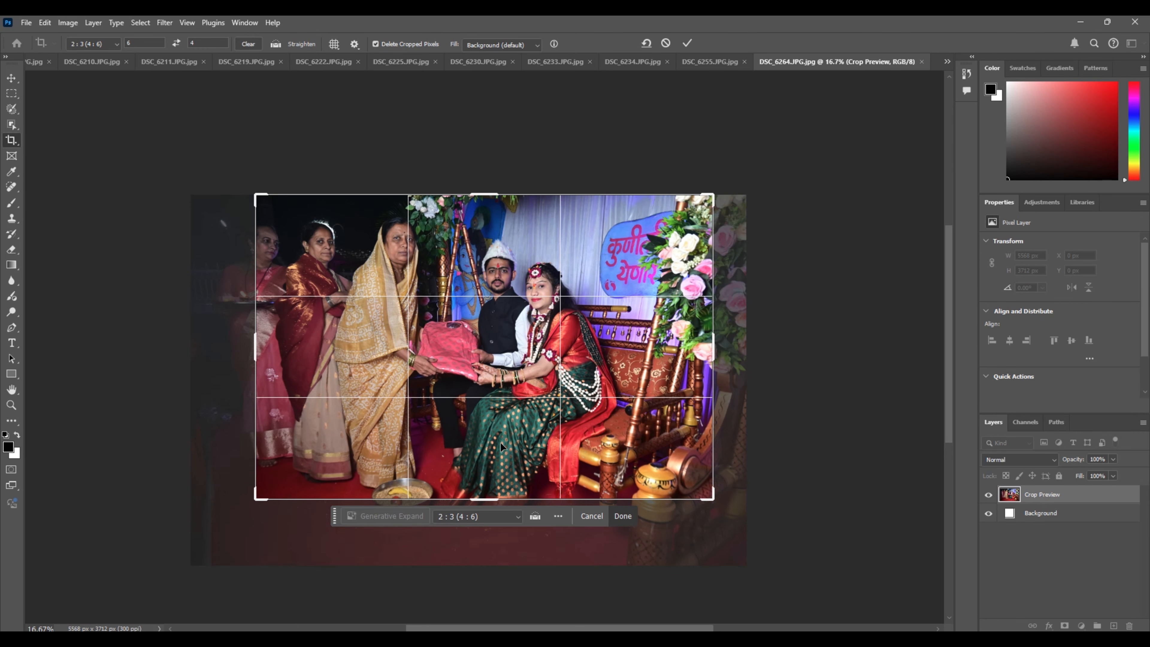
pyautogui.press('Return')
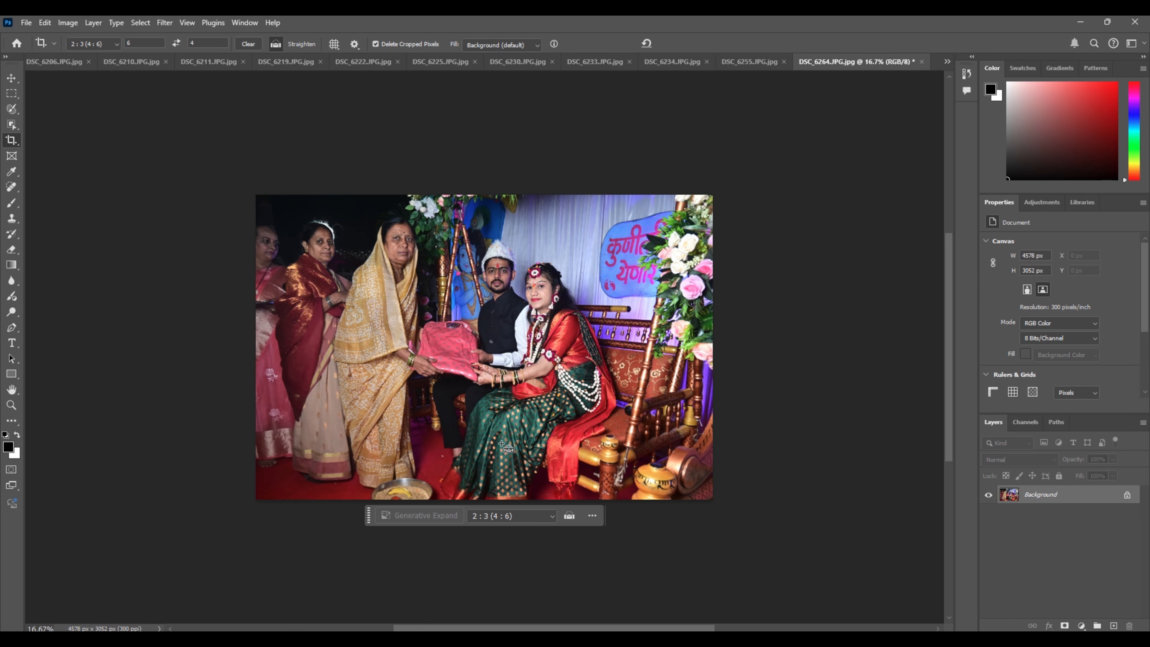
pyautogui.hotkey('ctrl', 'w')
pyautogui.press('Return')
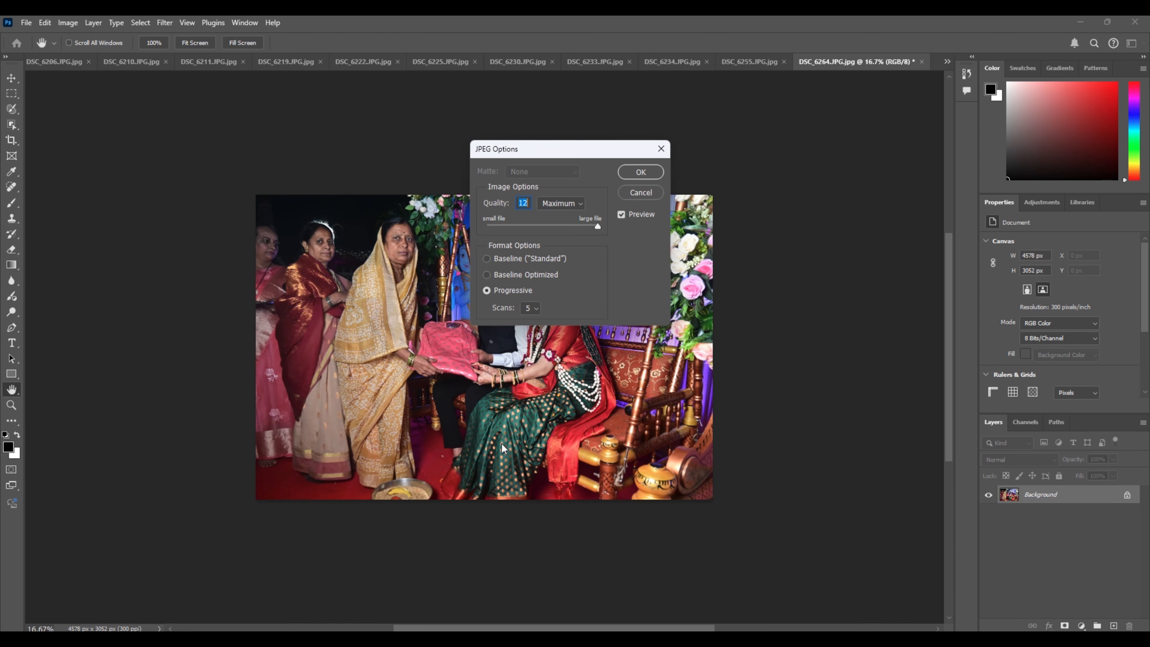
pyautogui.press('Return')
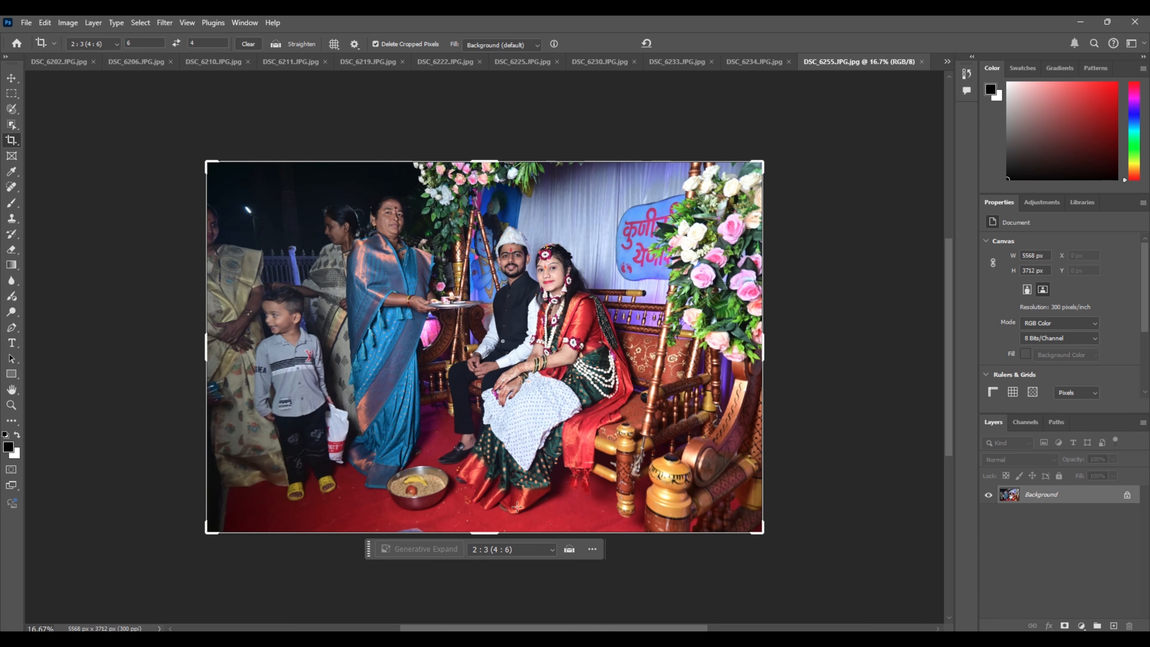
# - Crop DSC_6255 at 6:4 to about 4380 × 2920 px around the couple and the woman in blue, and save and close it
pyautogui.moveTo(492, 531); pyautogui.dragTo(492, 492)
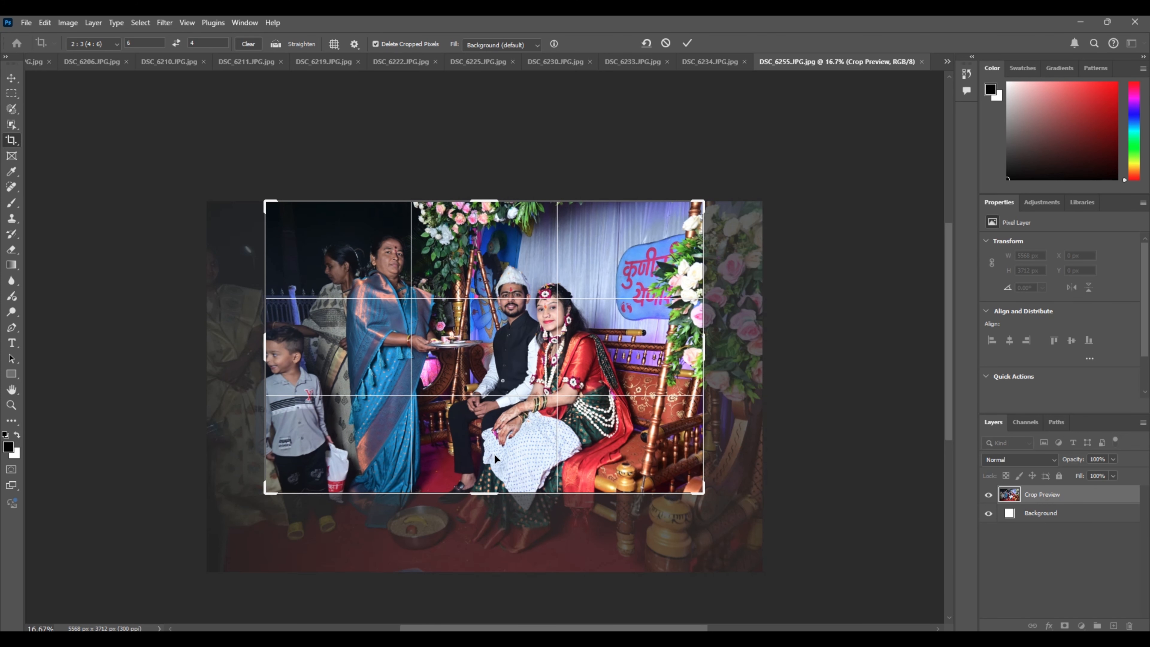
pyautogui.moveTo(495, 454); pyautogui.dragTo(495, 422)
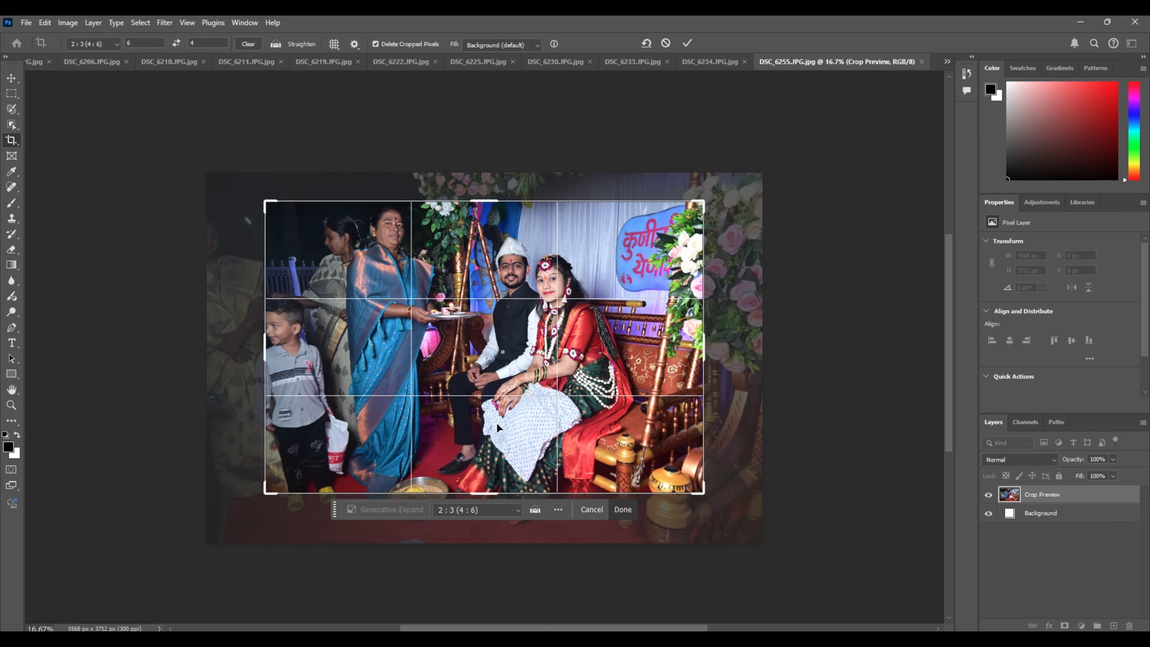
pyautogui.press('Return')
pyautogui.press('h')
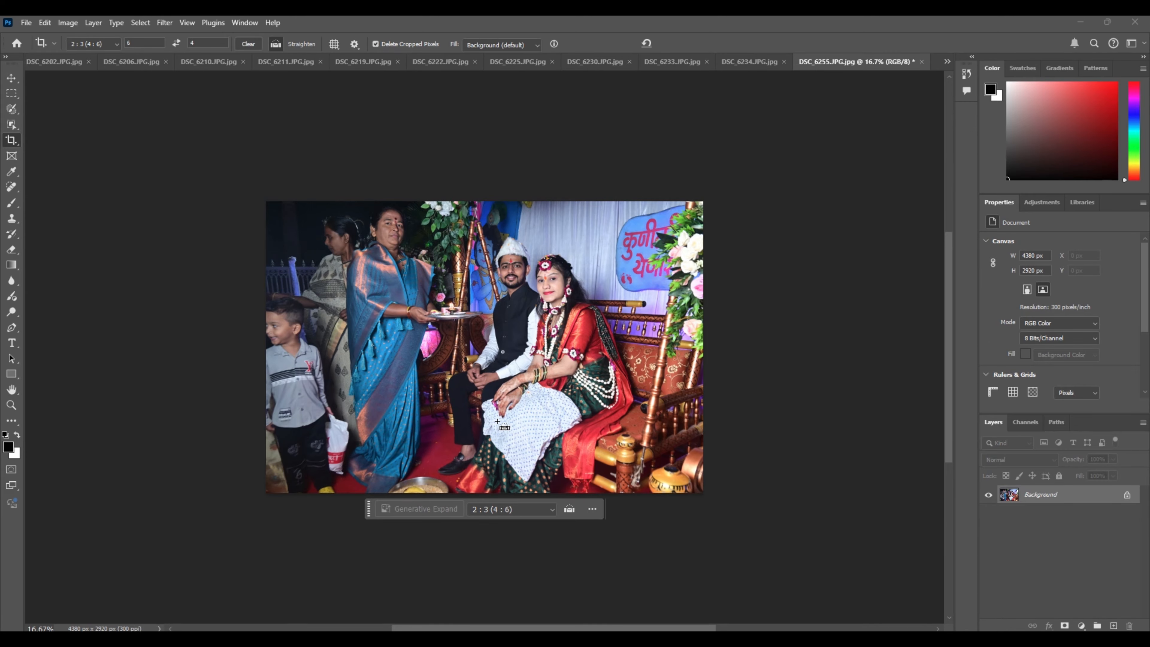
pyautogui.hotkey('ctrl', 'w')
pyautogui.press('Return')
pyautogui.press('Return')
# - Swap the crop ratio to 4:6, crop DSC_6234 to about 3190 × 4784 px around the seated couple and standing woman, and save and close it
pyautogui.press('c')
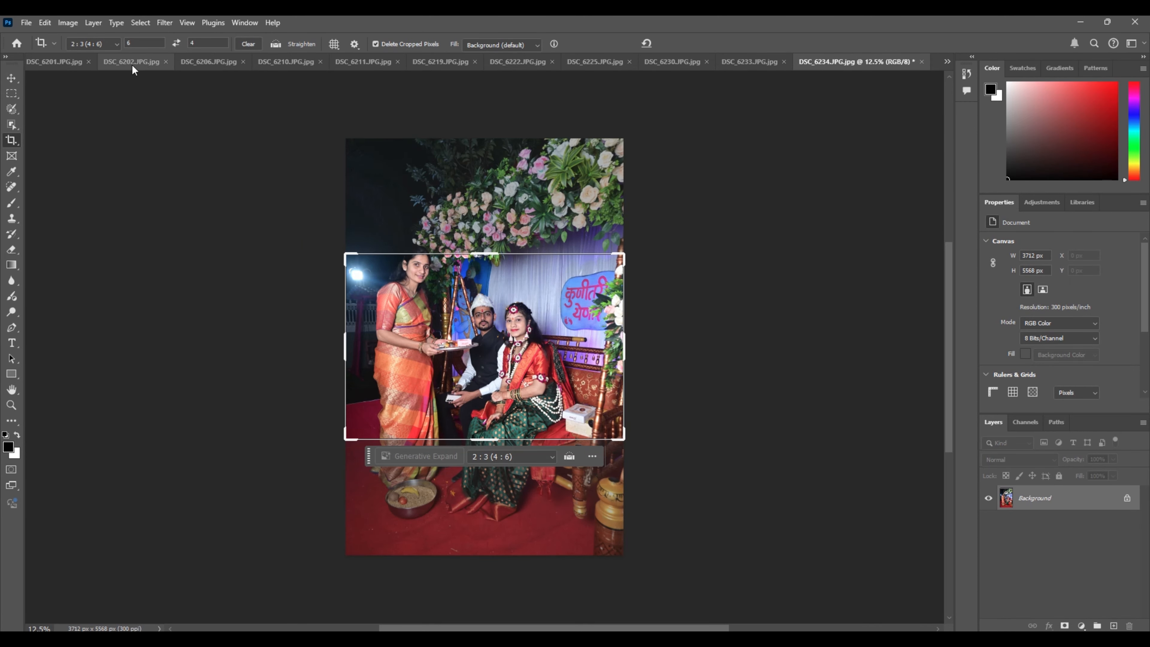
pyautogui.click(176, 42)
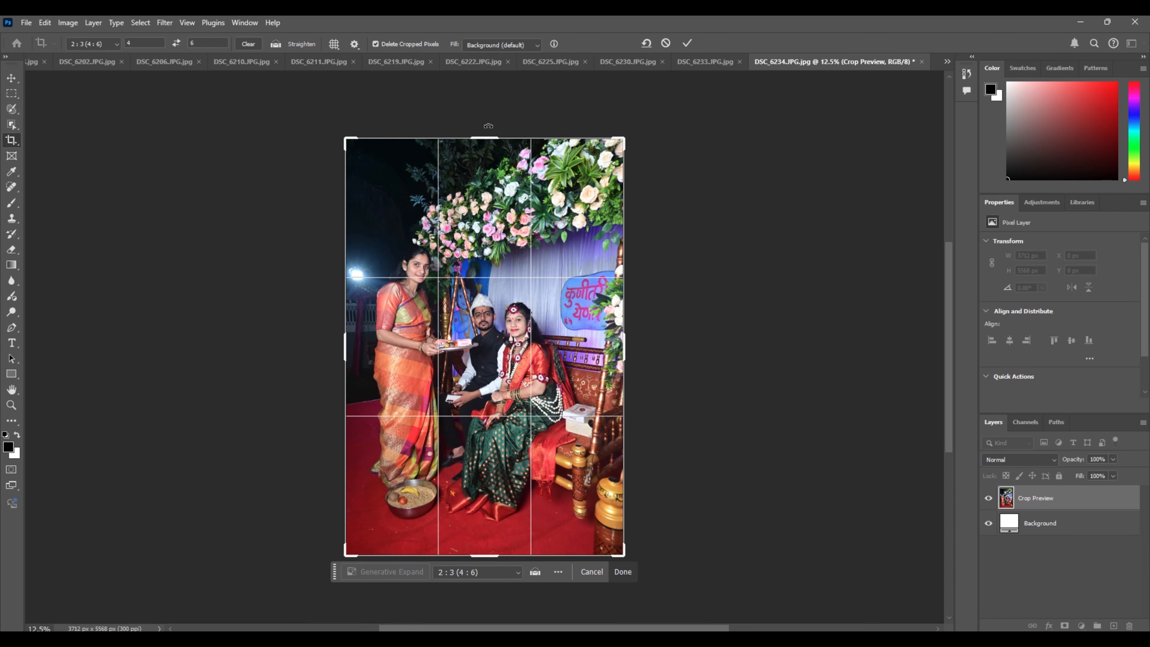
pyautogui.moveTo(496, 138); pyautogui.dragTo(494, 168)
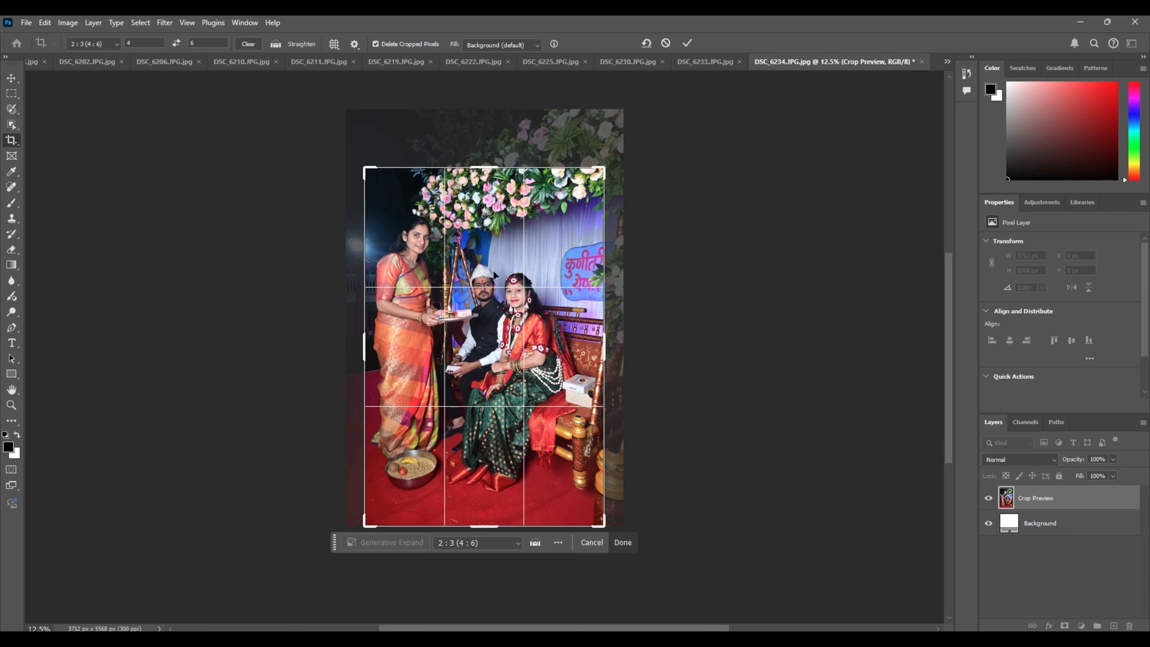
pyautogui.moveTo(493, 277); pyautogui.dragTo(505, 277)
pyautogui.press('Return')
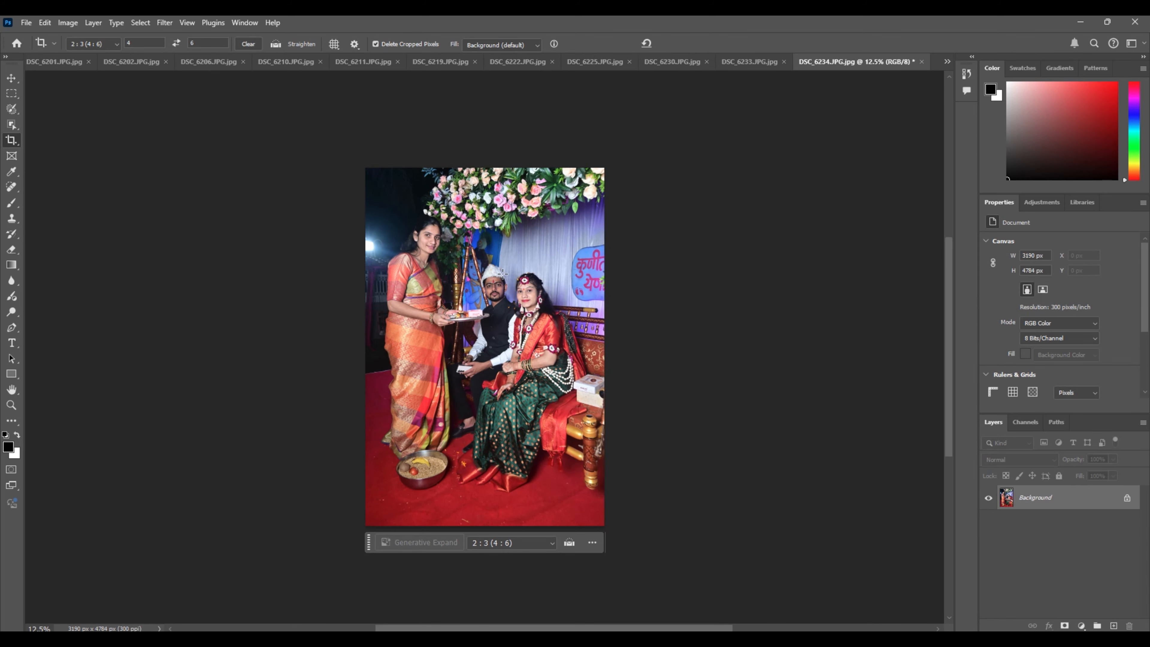
pyautogui.press('ctrl')
pyautogui.hotkey('ctrl', 'w')
pyautogui.press('Return')
pyautogui.press('Return')
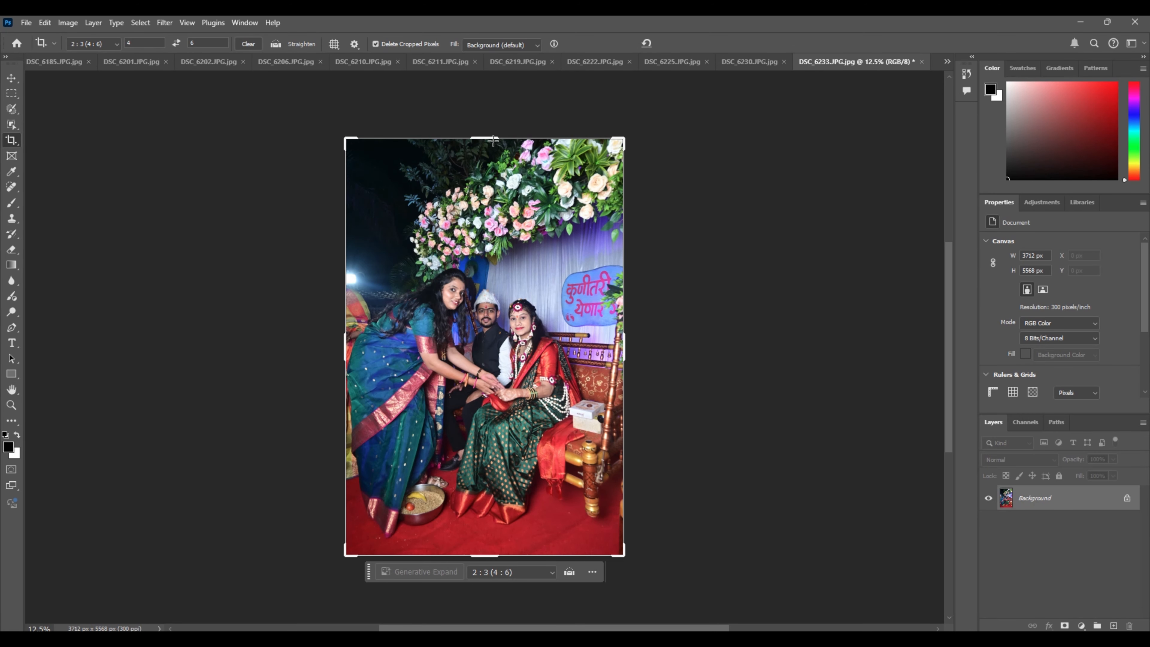
# - Crop DSC_6233 at 4:6 to about 3189 × 4784 px, trimming mainly above and beside the bride, and save and close it
pyautogui.moveTo(493, 138); pyautogui.dragTo(485, 172)
pyautogui.moveTo(485, 268); pyautogui.dragTo(505, 271)
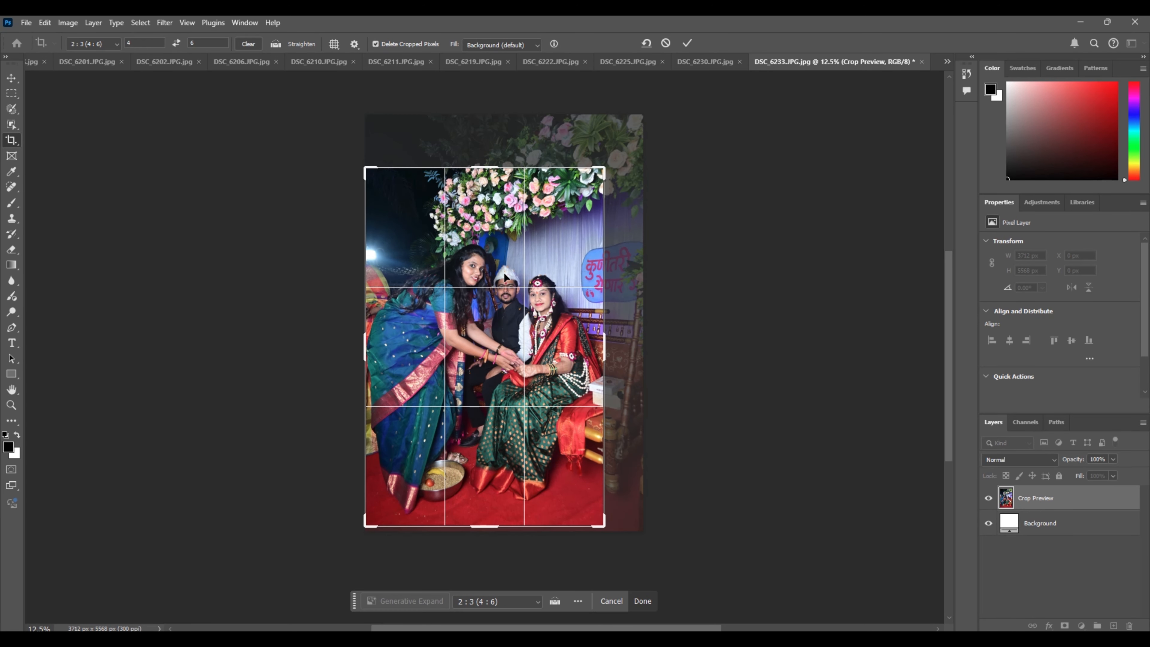
pyautogui.press('Return')
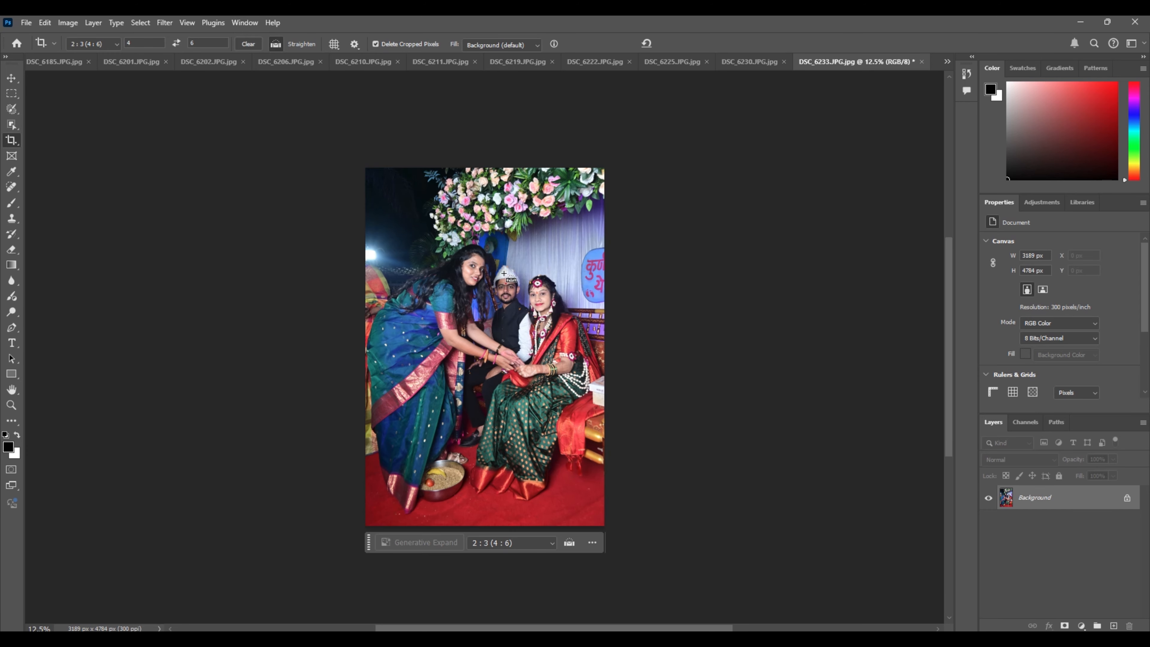
pyautogui.hotkey('ctrl', 's')
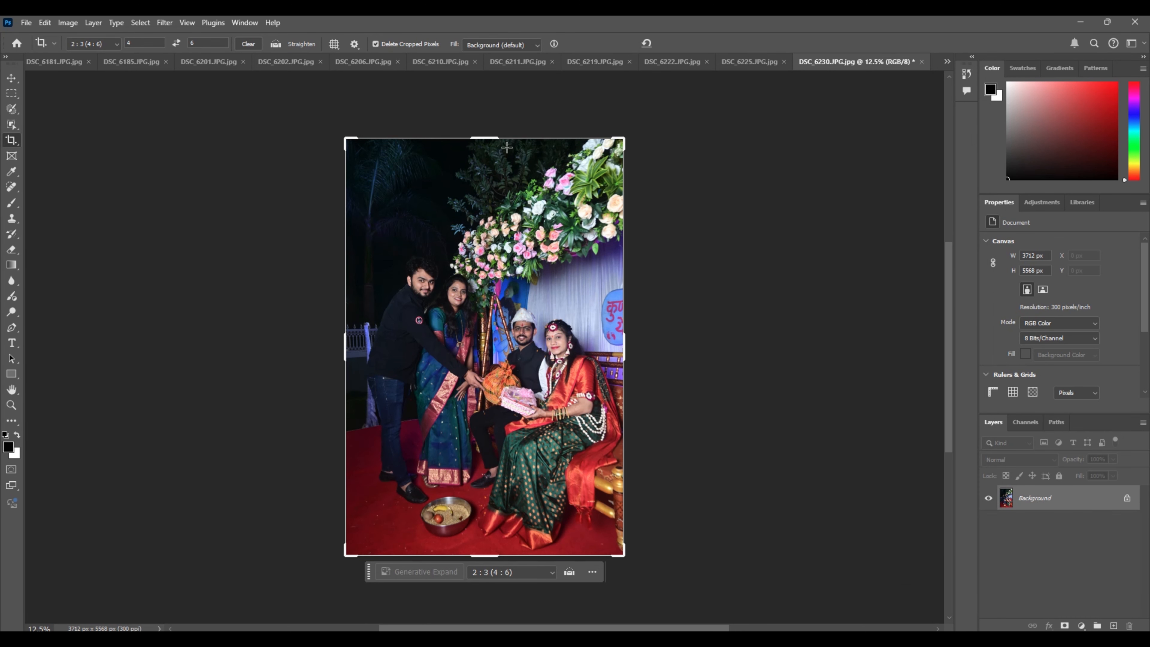
# - Crop DSC_6230 at 4:6 to about 3318 × 4976 px and brighten it with a Curves point at input 117, output 131
pyautogui.moveTo(494, 138); pyautogui.dragTo(490, 160)
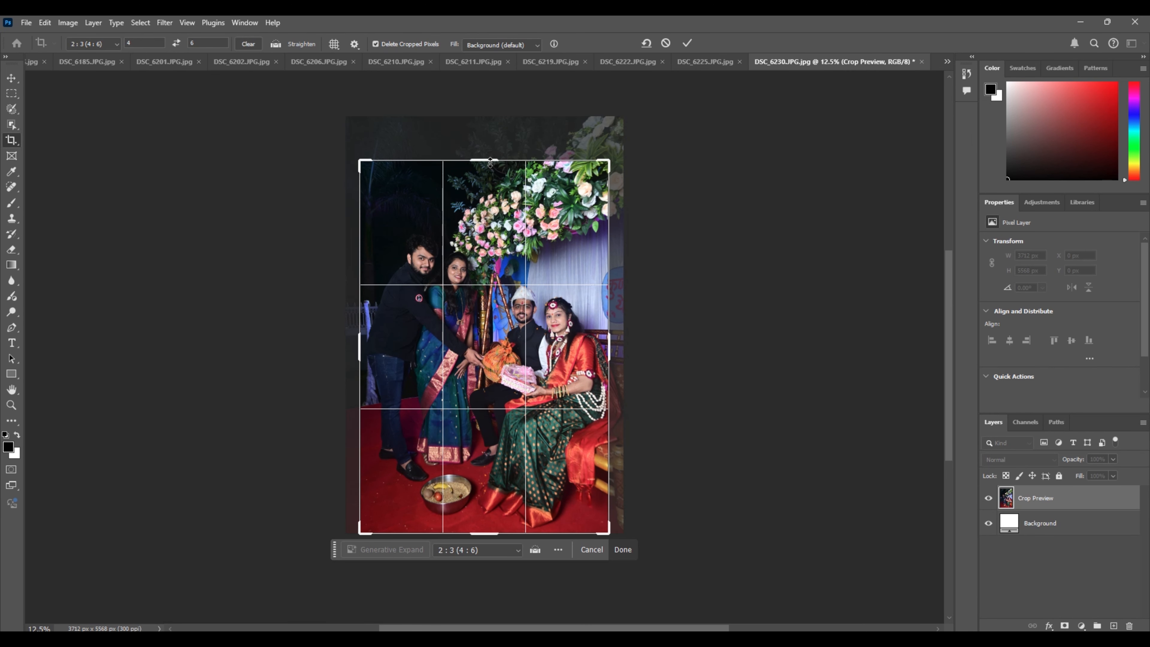
pyautogui.doubleClick(506, 320)
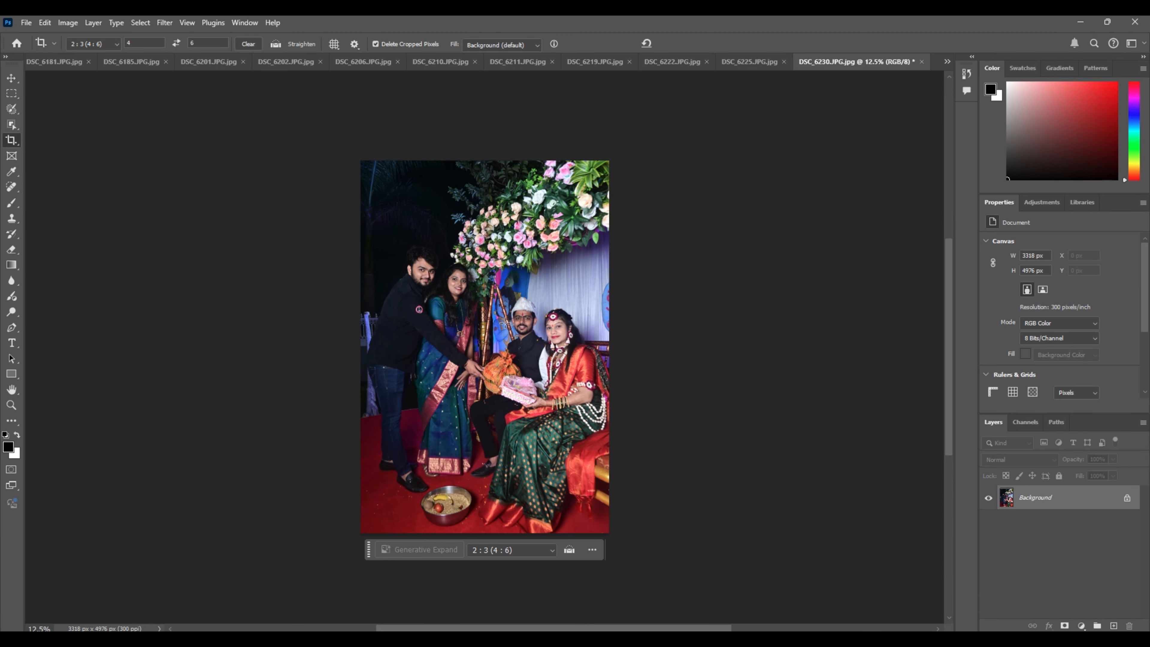
pyautogui.hotkey('ctrl', 'm')
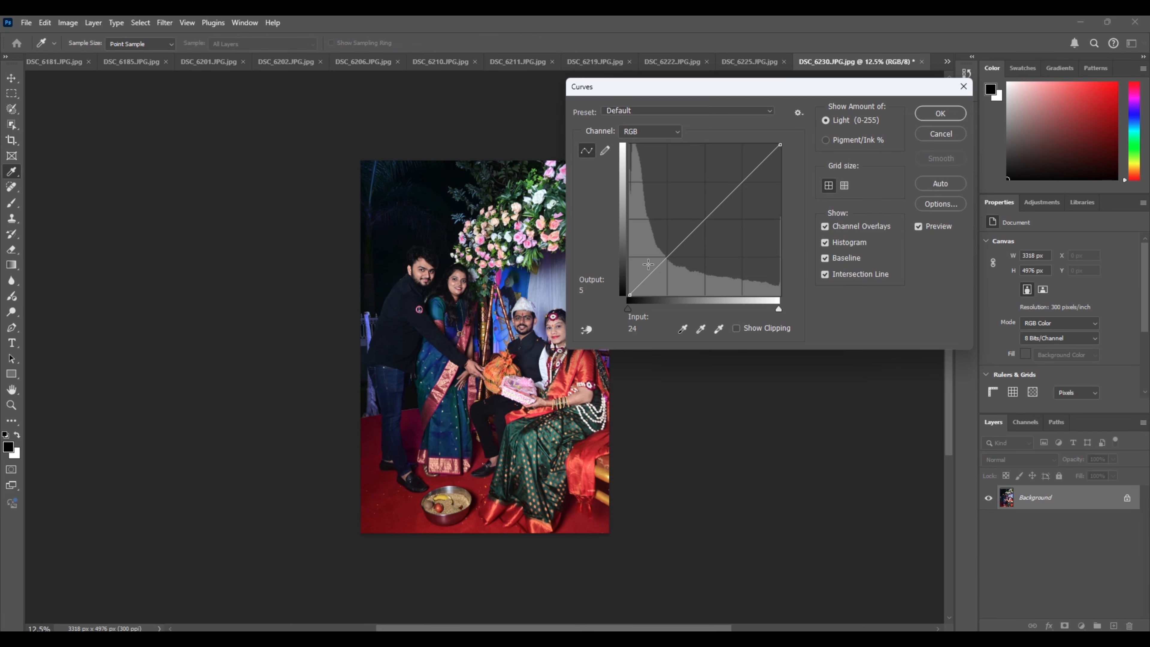
pyautogui.moveTo(707, 218); pyautogui.dragTo(698, 218)
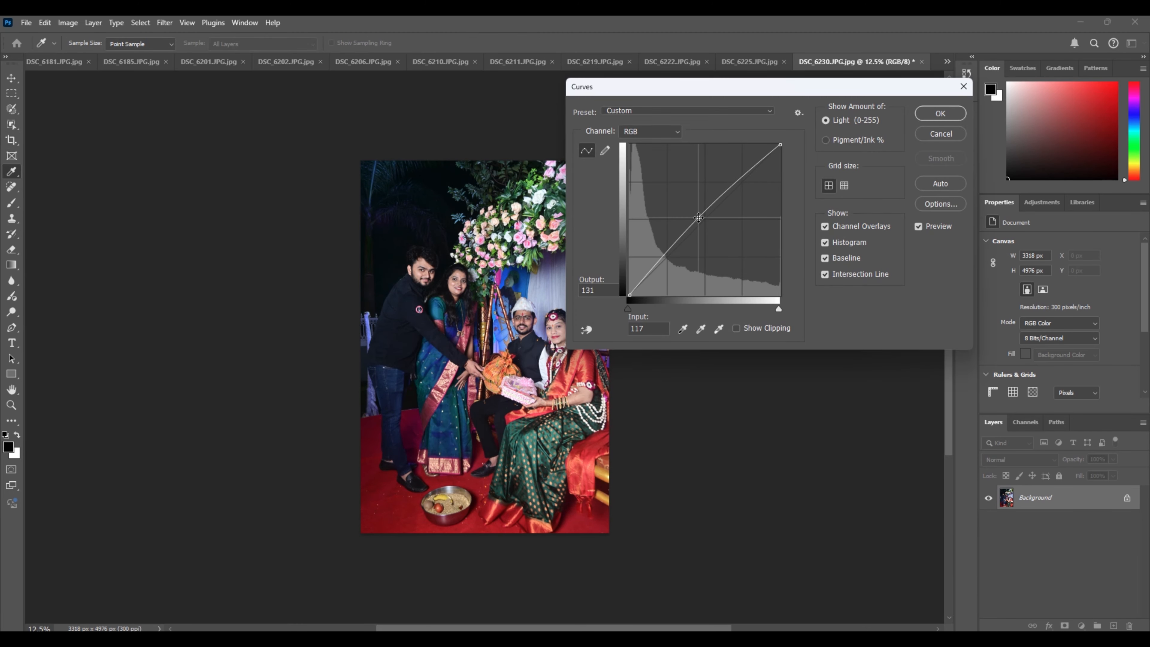
pyautogui.press('Return')
pyautogui.press('c')
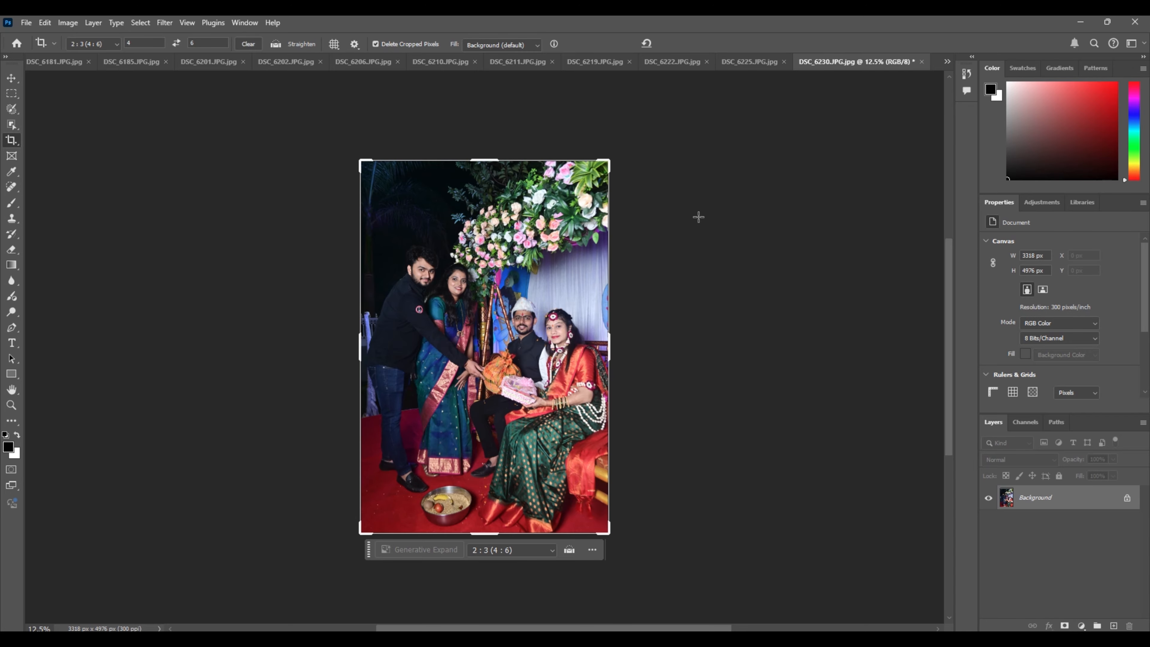
# - Save DSC_6230 at JPEG quality 12 and close it
pyautogui.hotkey('ctrl', 'w')
pyautogui.press('Return')
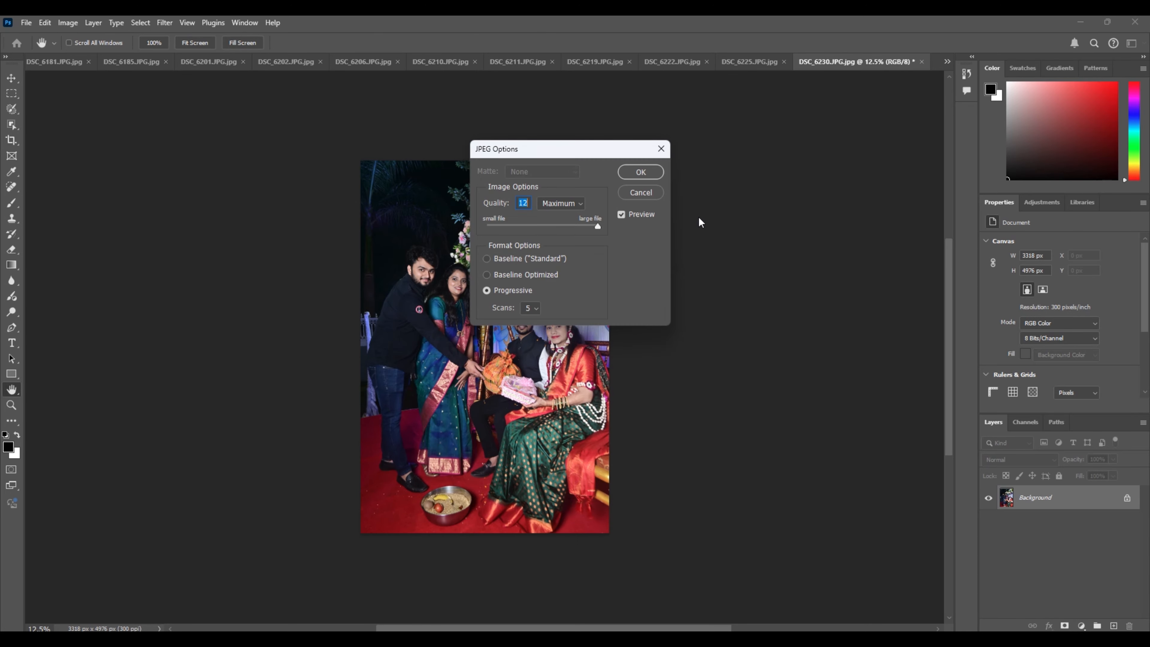
pyautogui.press('Return')
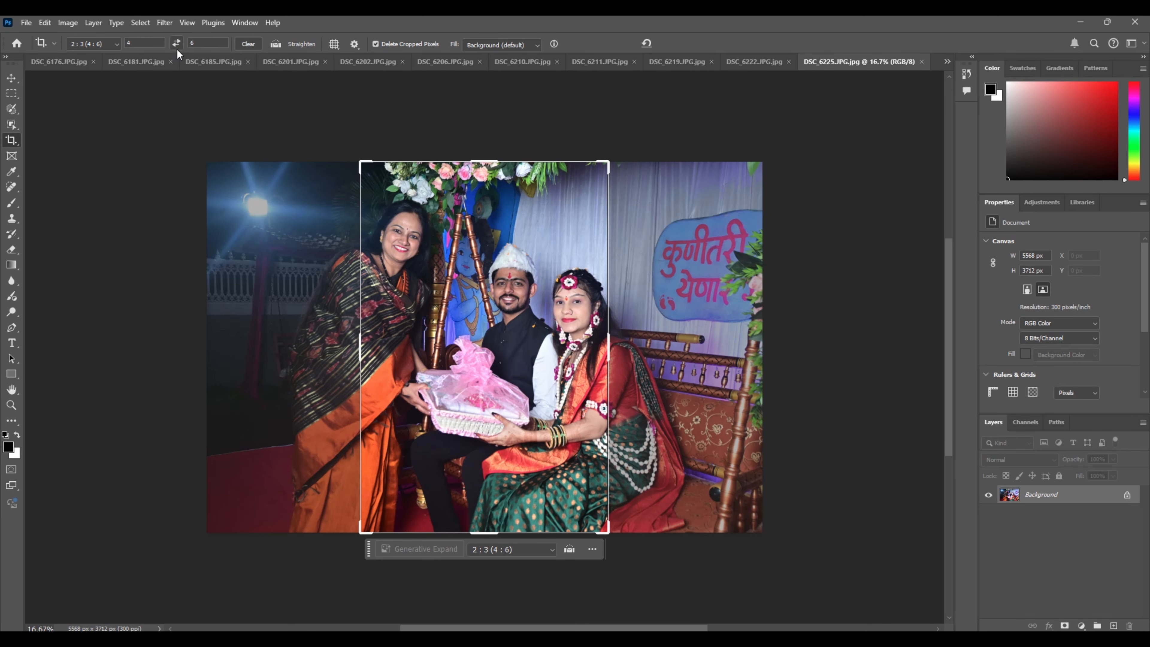
# - Swap the crop ratio to 6:4, crop DSC_6225 to about 5046 × 3364 px, and save and close it at JPEG quality 12
pyautogui.click(176, 44)
pyautogui.moveTo(485, 161); pyautogui.dragTo(488, 179)
pyautogui.moveTo(491, 255); pyautogui.dragTo(481, 287)
pyautogui.press('Return')
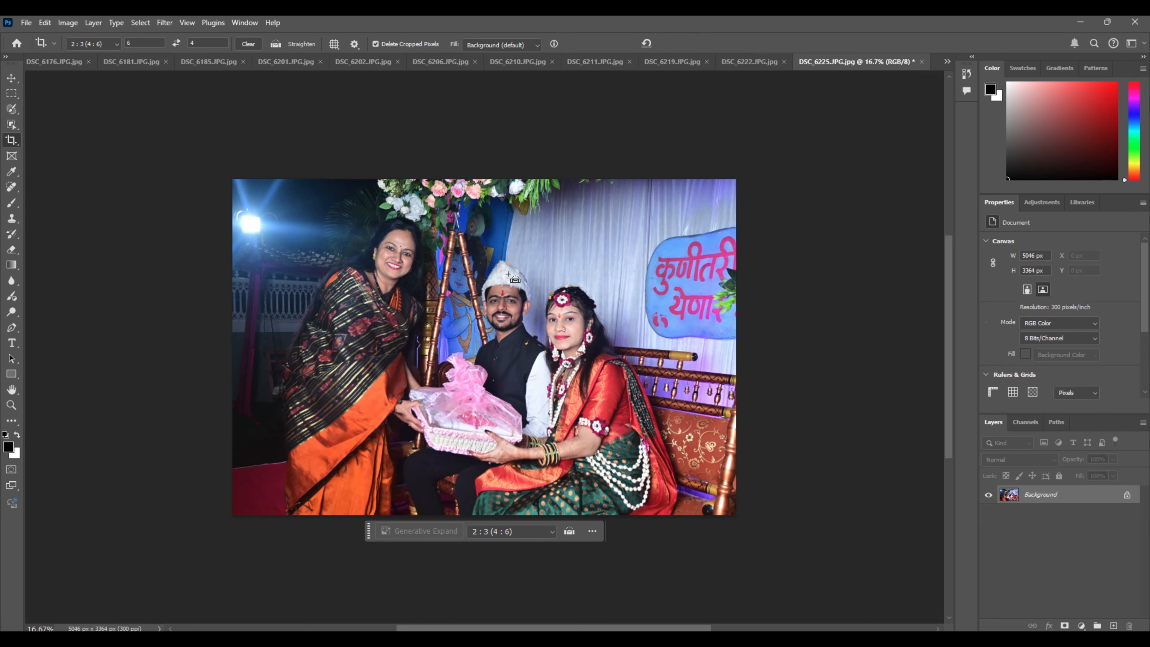
pyautogui.hotkey('ctrl', 'w')
pyautogui.press('Return')
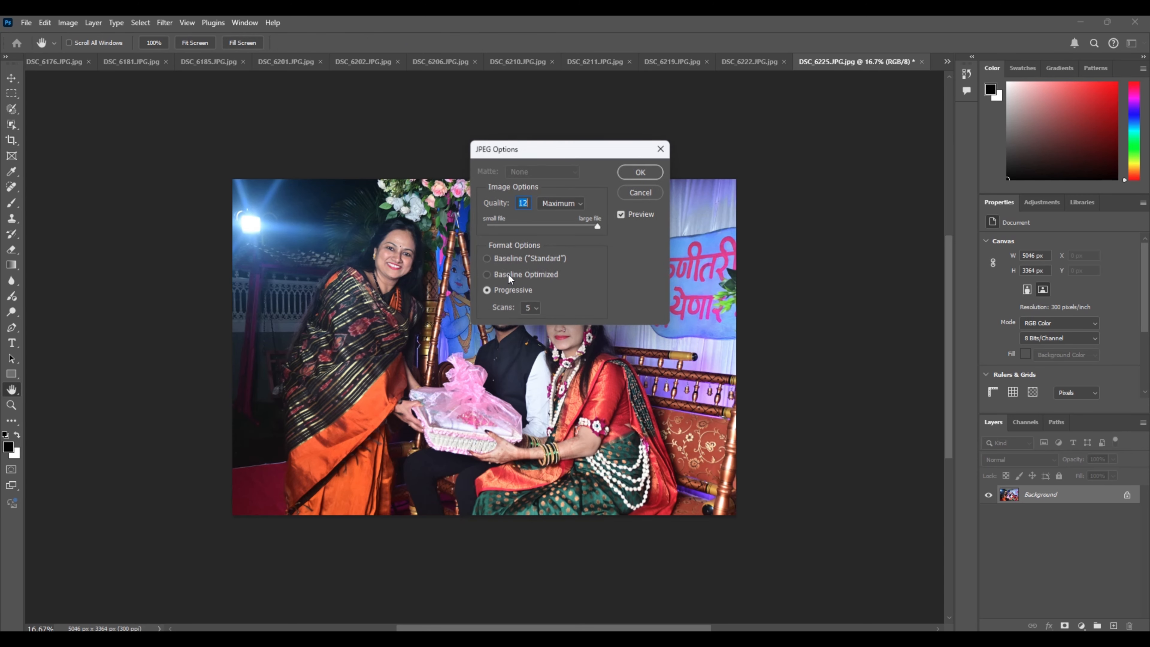
pyautogui.press('Return')
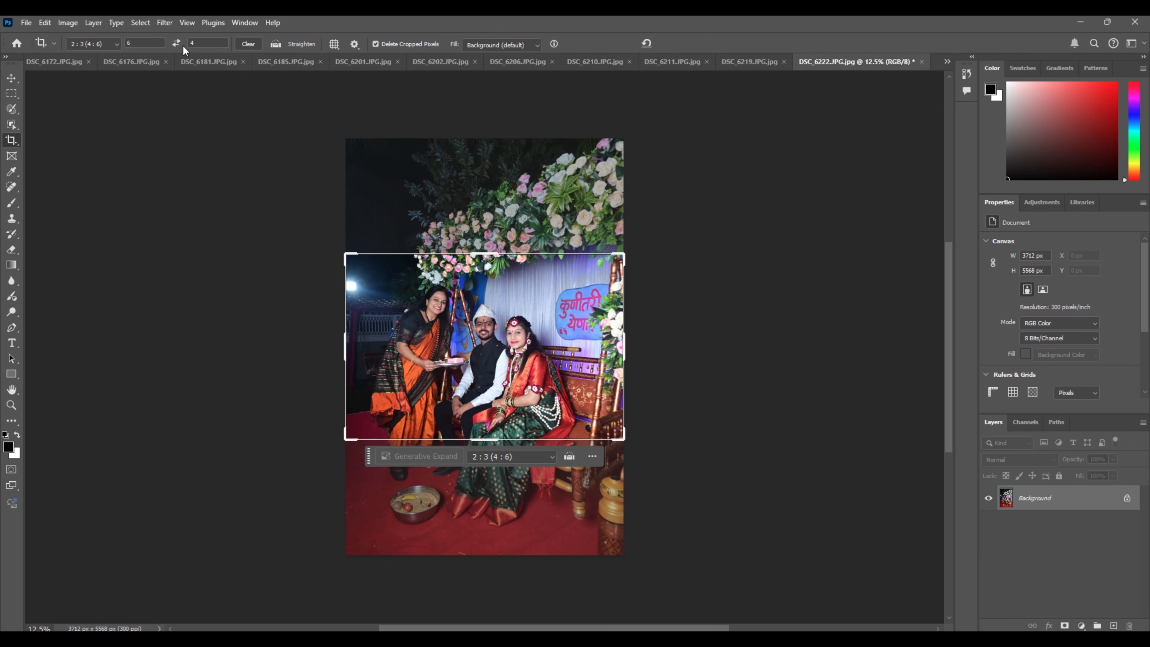
# - Swap the crop ratio to 4:6 and crop DSC_6222 to about 2976 × 4464 px around the couple and the woman in orange
pyautogui.click(181, 45)
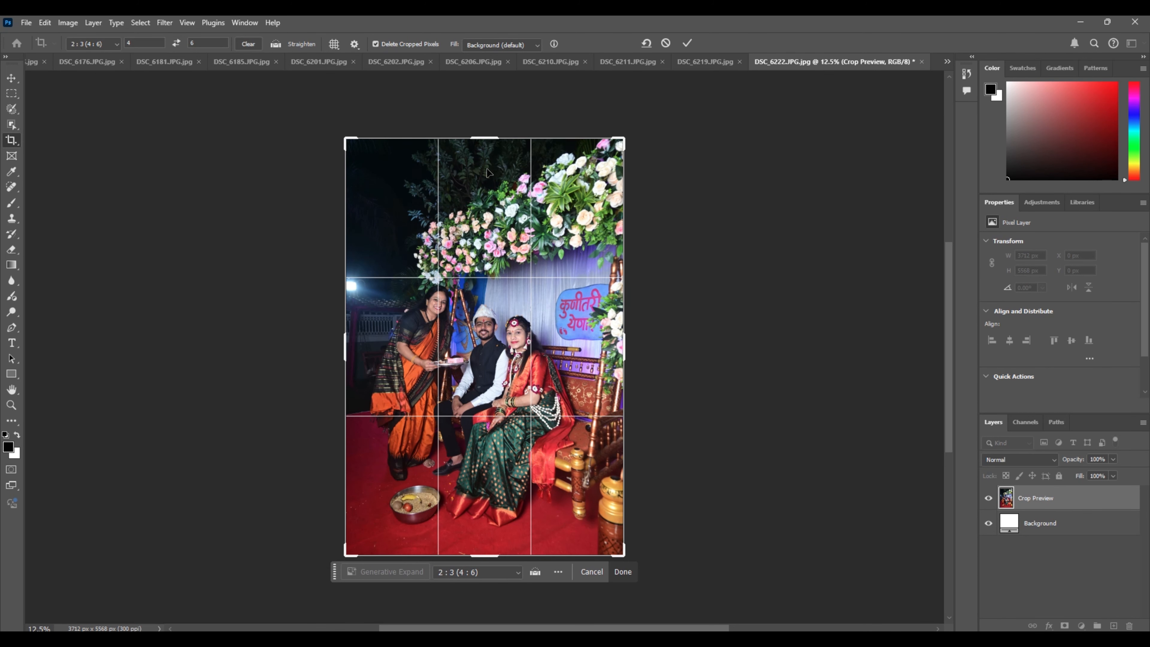
pyautogui.moveTo(486, 134); pyautogui.dragTo(493, 273)
pyautogui.press('Return')
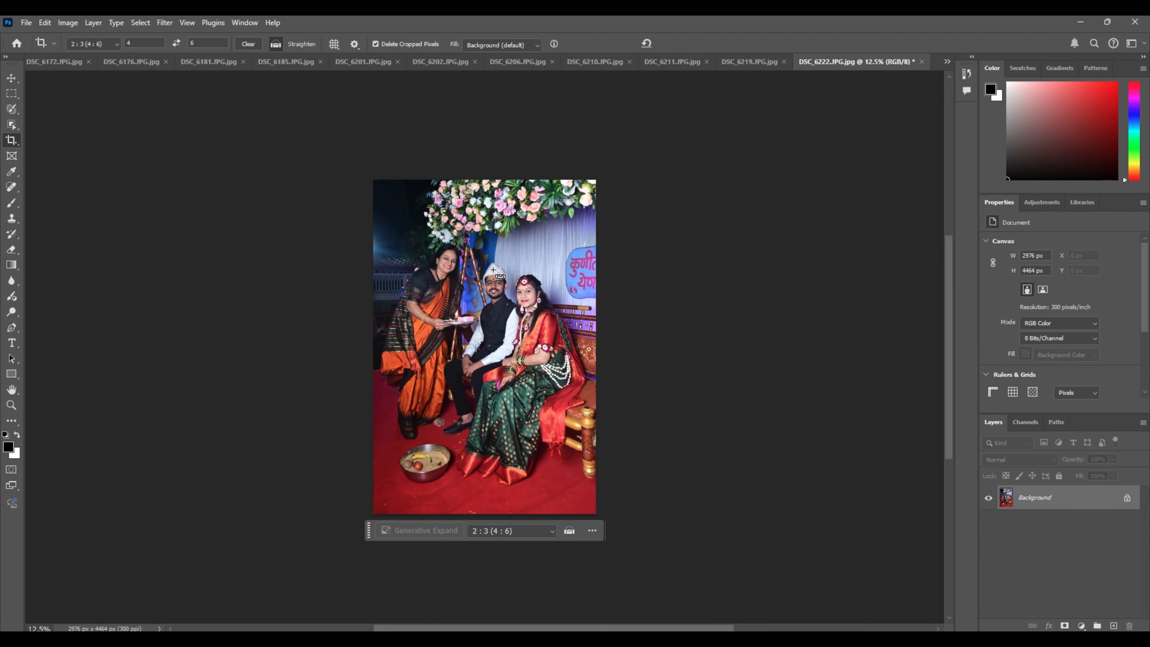
pyautogui.hotkey('ctrl', 'm')
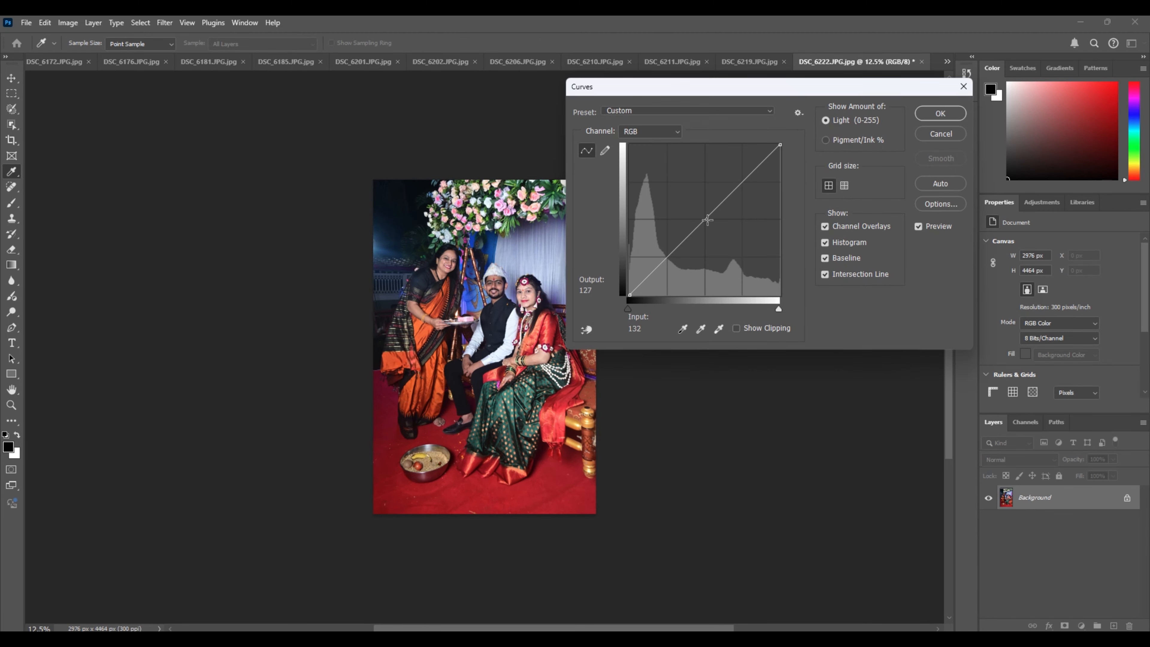
pyautogui.press('Escape')
pyautogui.press('c')
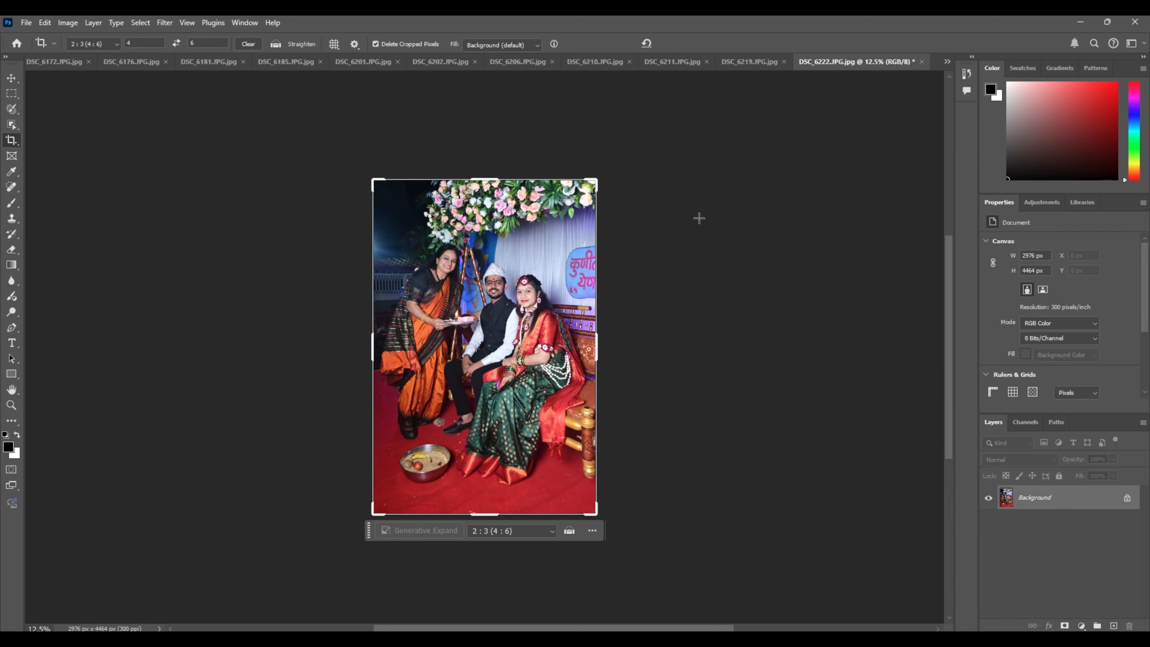
# - Save the cropped DSC_6222 at JPEG quality 12 and close it
pyautogui.hotkey('ctrl', 'w')
pyautogui.press('Return')
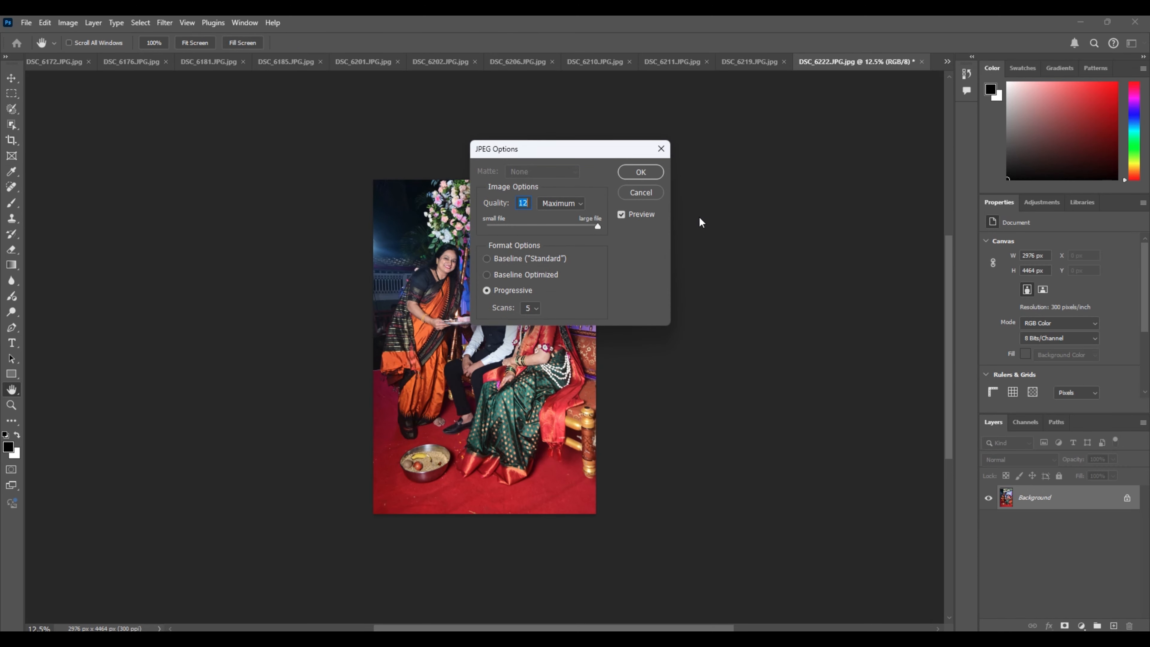
pyautogui.press('Return')
# - Crop DSC_6219 at 4:6 to about 3168 × 4752 px around the couple and the woman handing over the fruit, and save and close it
pyautogui.moveTo(484, 138); pyautogui.dragTo(480, 174)
pyautogui.moveTo(488, 262); pyautogui.dragTo(498, 274)
pyautogui.press('Return')
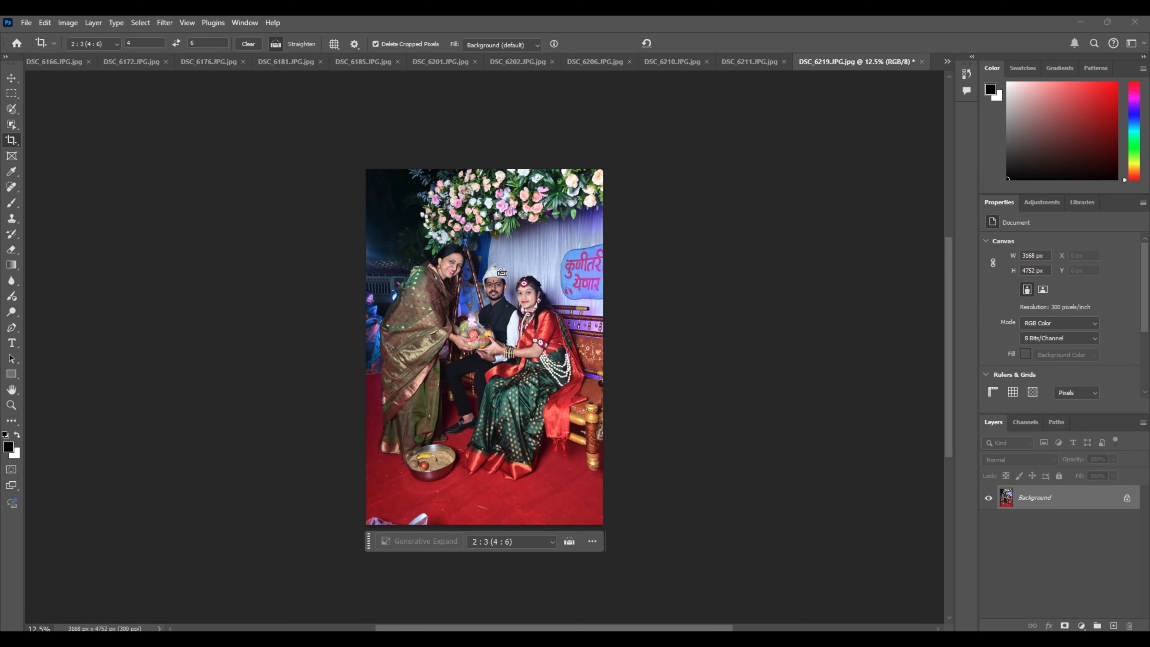
pyautogui.hotkey('ctrl', 'w')
pyautogui.press('Return')
pyautogui.press('Return')
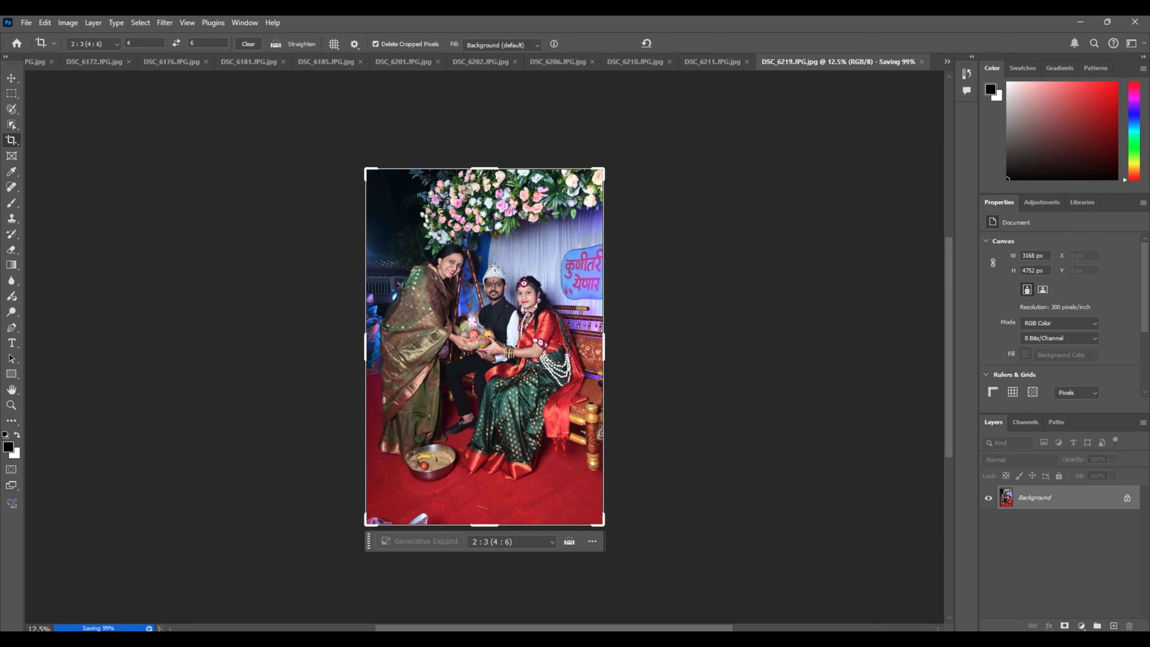
# - Crop DSC_6211 at 4:6 to about 3126 × 4688 px around the couple and the woman in green, and save and close it
pyautogui.moveTo(492, 136); pyautogui.dragTo(491, 170)
pyautogui.moveTo(490, 213); pyautogui.dragTo(493, 283)
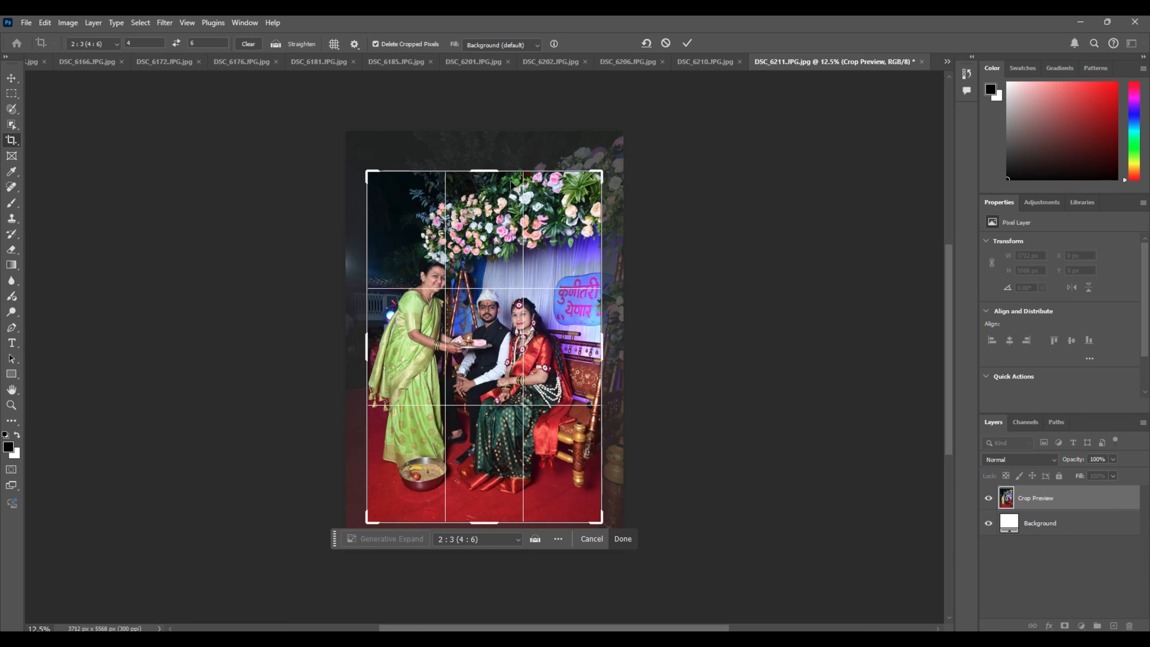
pyautogui.press('Return')
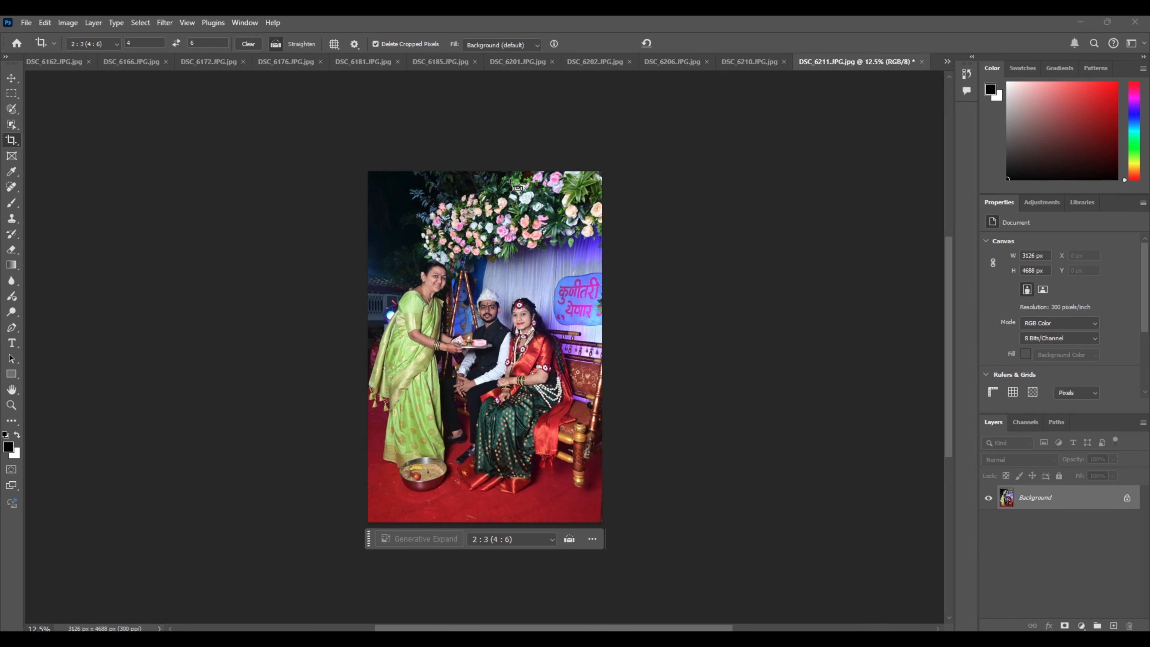
pyautogui.hotkey('ctrl', 'w')
pyautogui.press('Return')
pyautogui.press('Return')
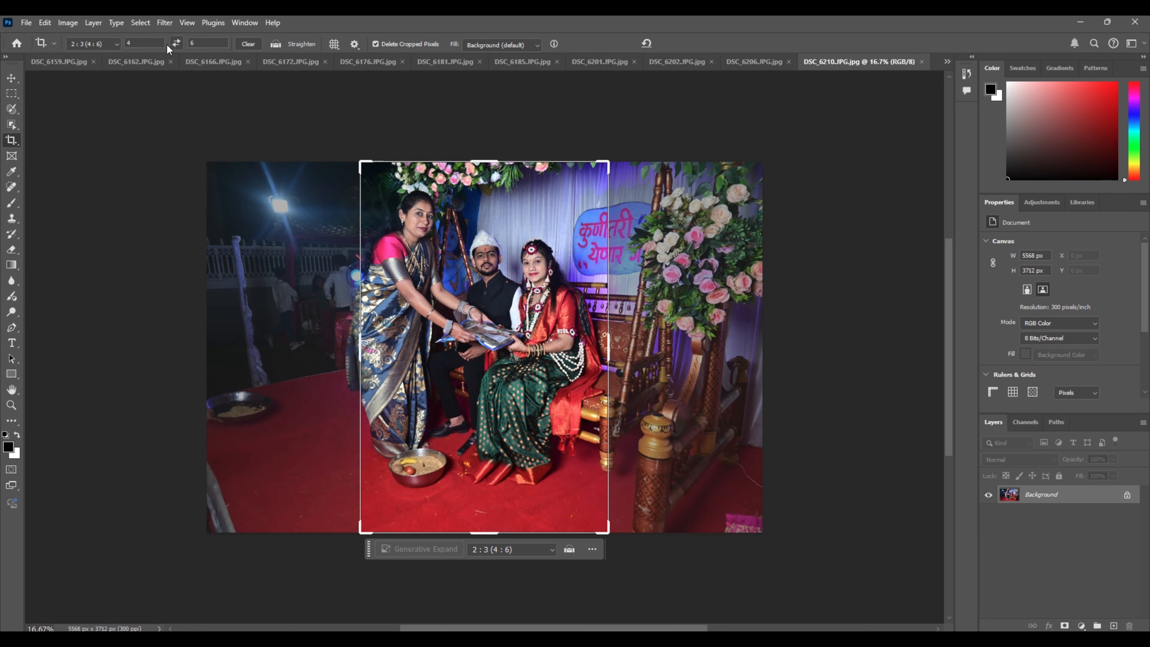
# - Swap the crop ratio to 6:4 and crop DSC_6210 to about 4500 × 3000 px around the couple and the woman in the blue sari
pyautogui.click(176, 43)
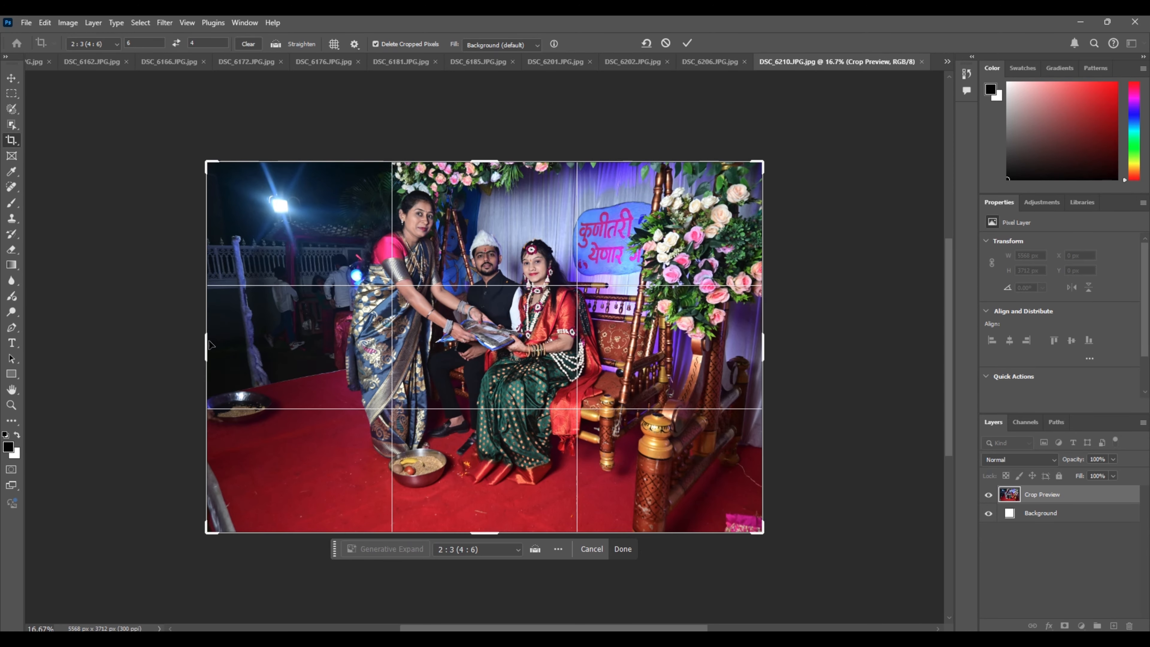
pyautogui.moveTo(209, 346); pyautogui.dragTo(259, 347)
pyautogui.moveTo(389, 330); pyautogui.dragTo(436, 345)
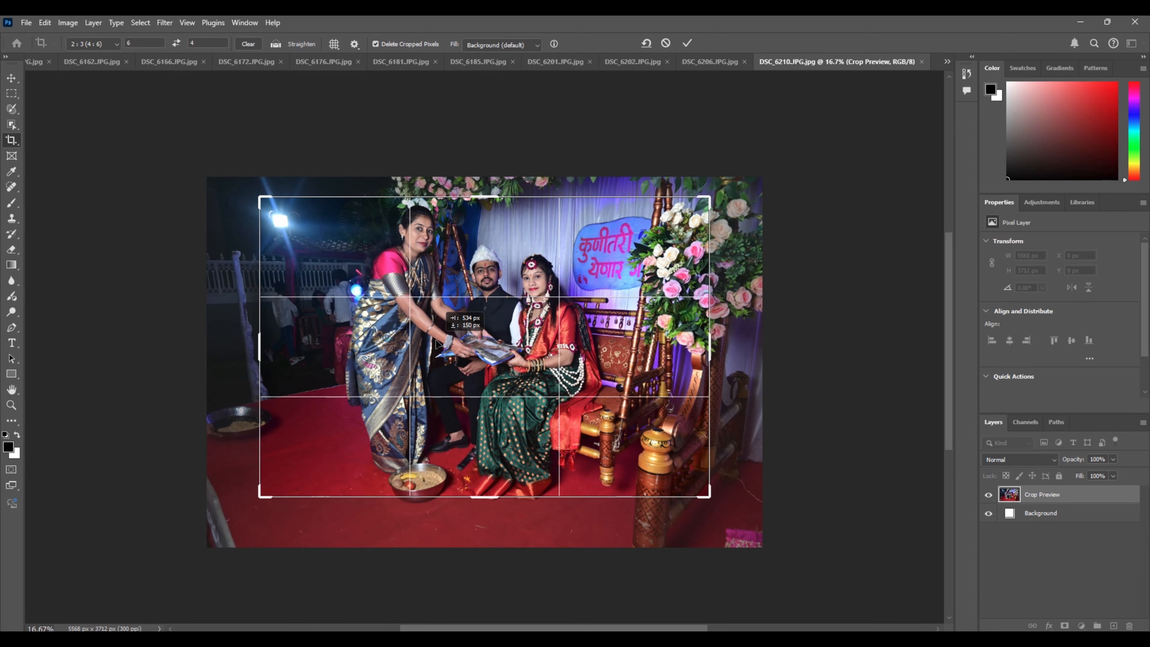
pyautogui.press('Return')
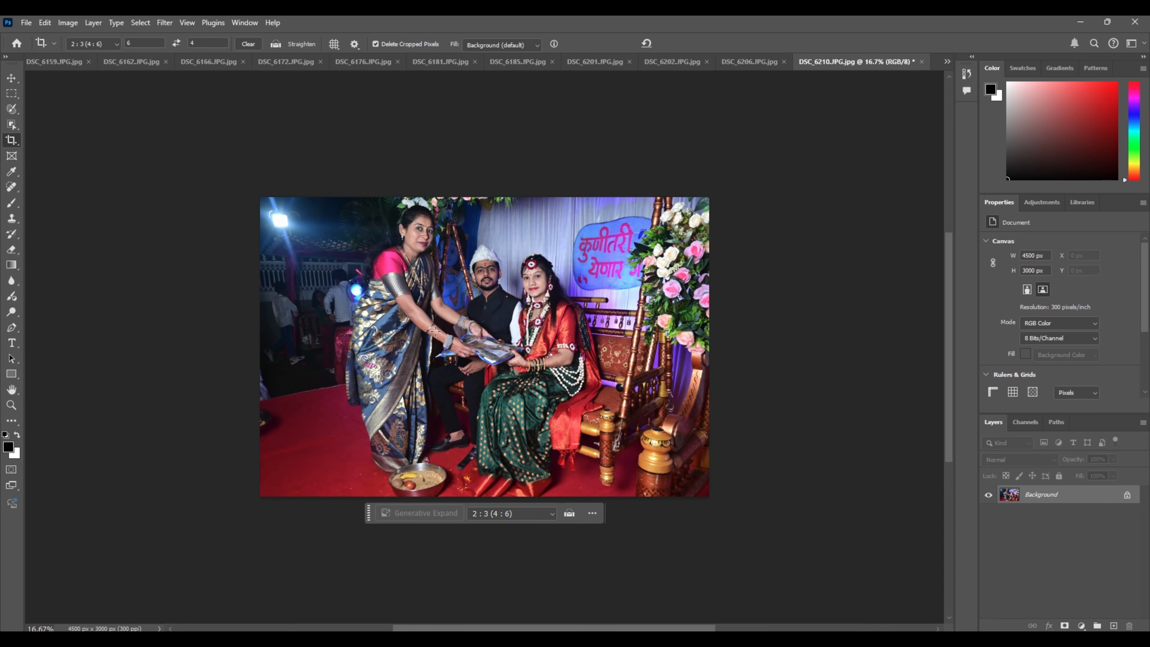
# - Save the cropped DSC_6210 as a JPEG and close it
pyautogui.press('ctrl')
pyautogui.hotkey('ctrl', 'w')
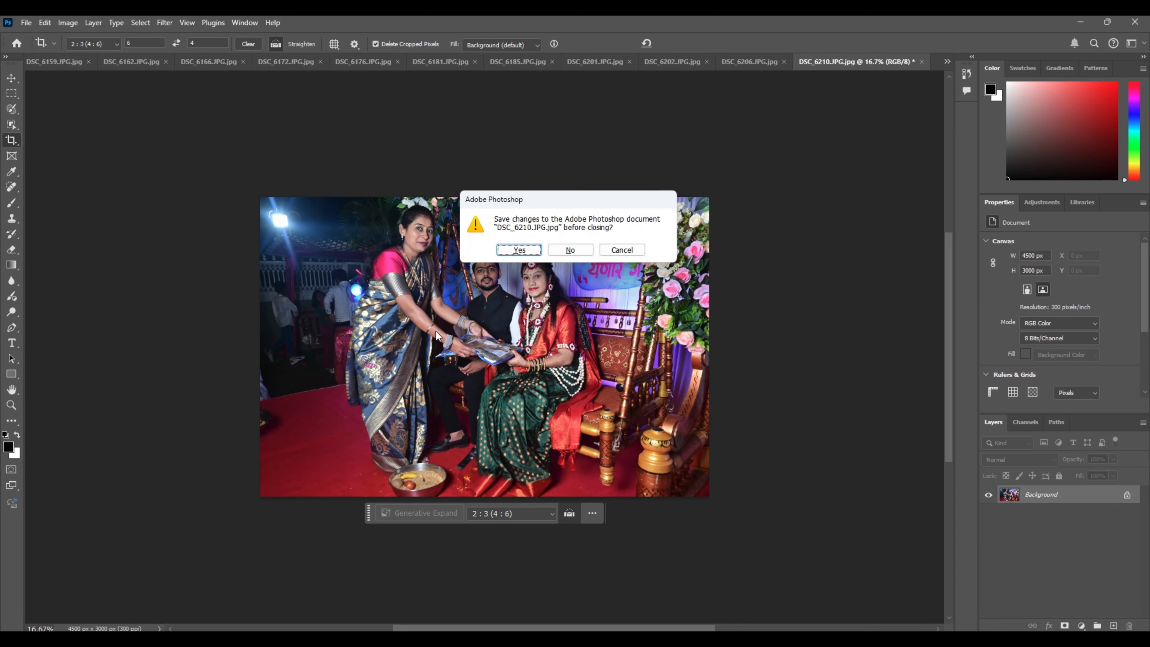
pyautogui.press('Return')
pyautogui.press('Return')
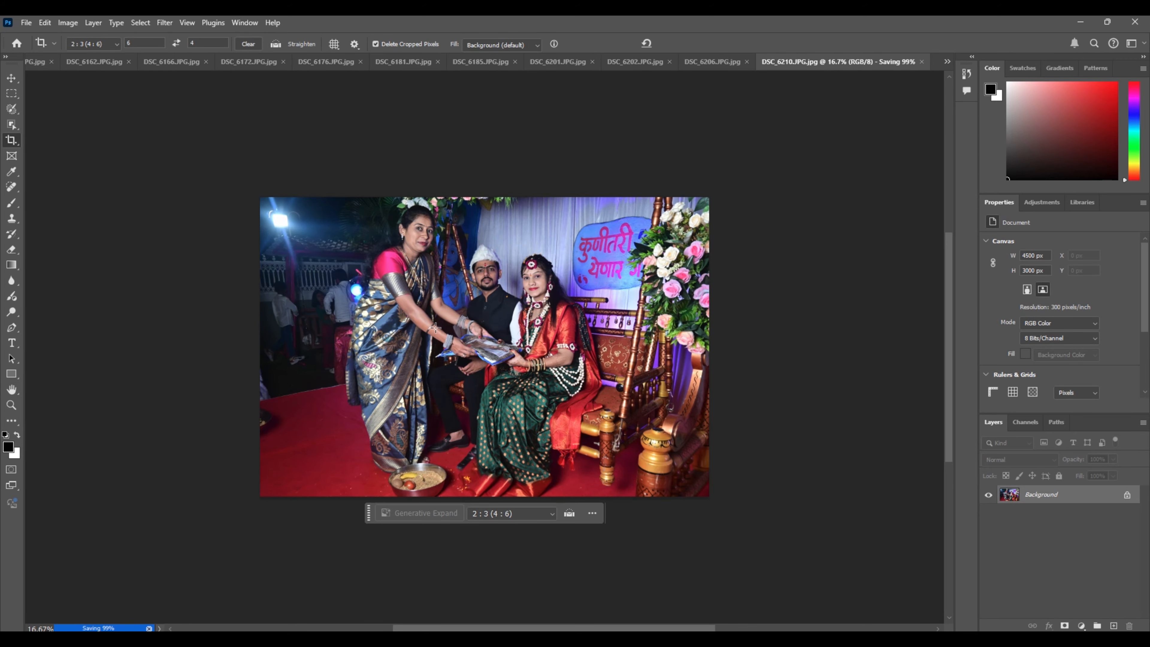
# - Crop DSC_6206 at 6:4 to about 4578 × 3052 px around the couple and the woman in pink, and save and close it at quality 12
pyautogui.moveTo(496, 531); pyautogui.dragTo(499, 514)
pyautogui.hotkey('ctrl', 'z')
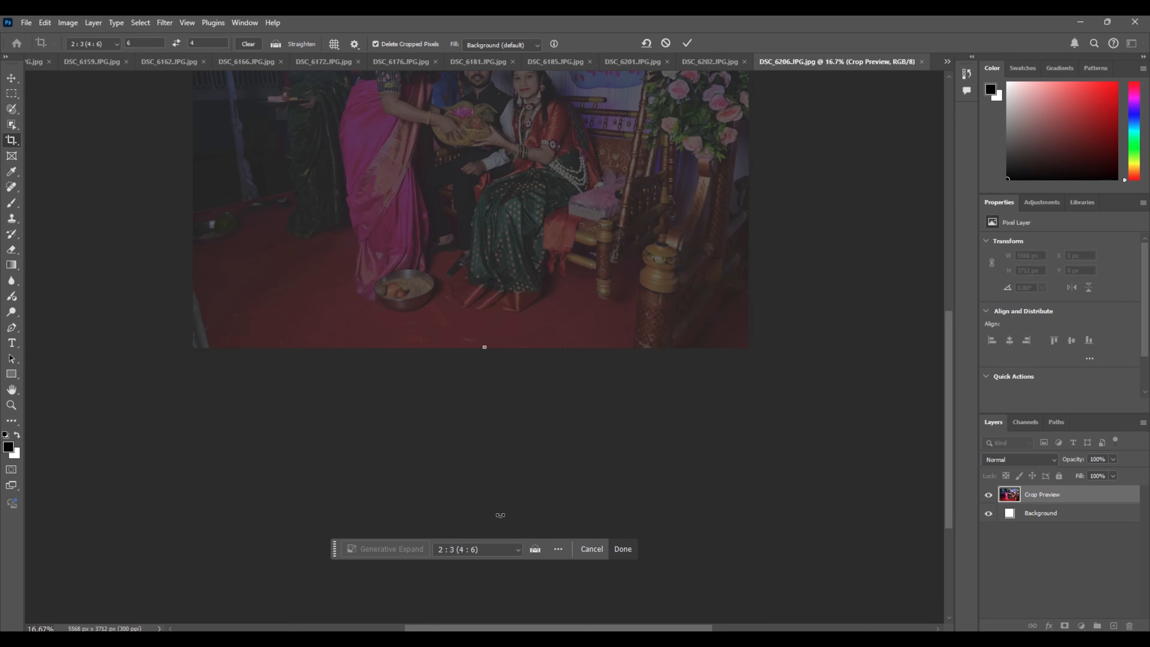
pyautogui.moveTo(493, 535); pyautogui.dragTo(492, 500)
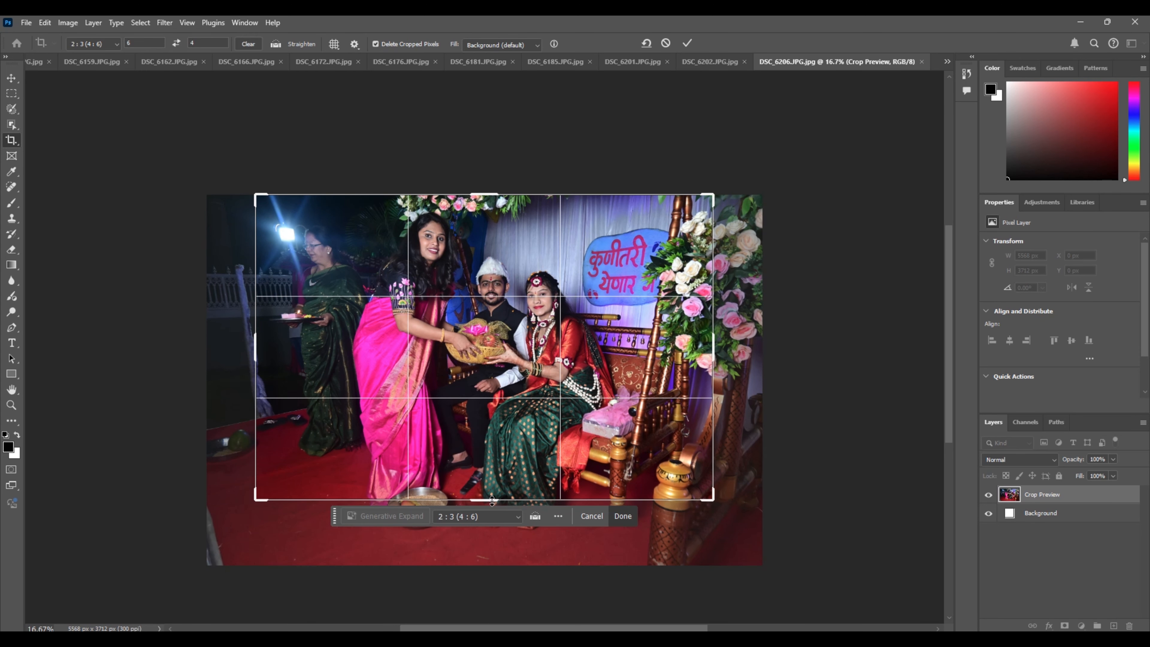
pyautogui.press('Return')
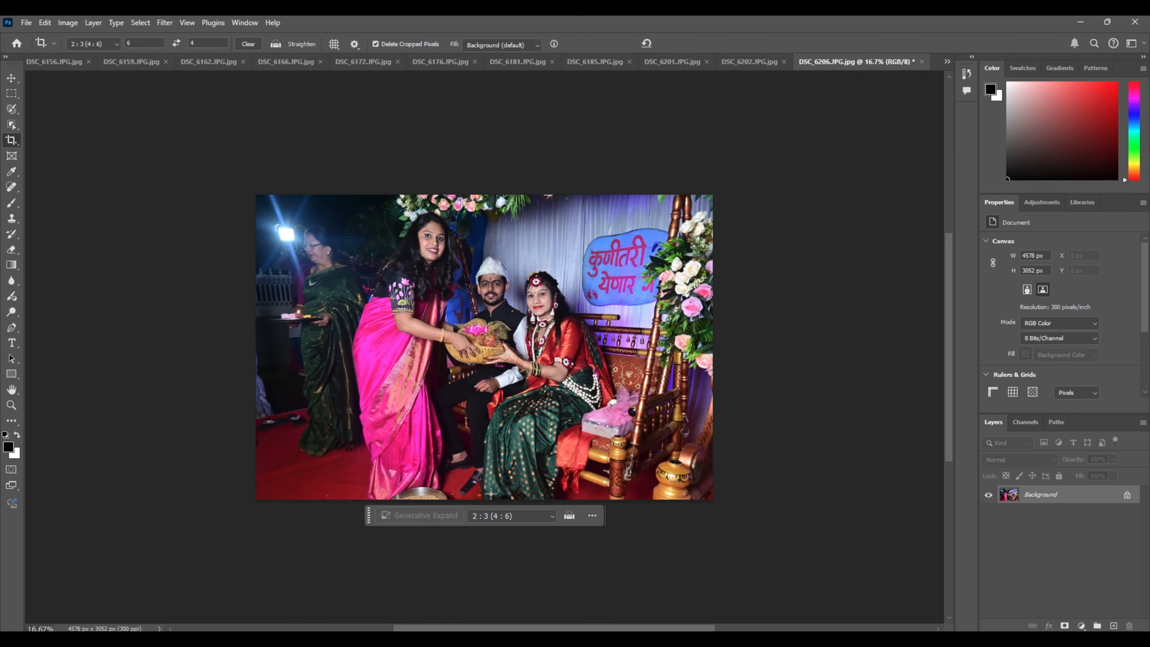
pyautogui.hotkey('ctrl', 'w')
pyautogui.press('Return')
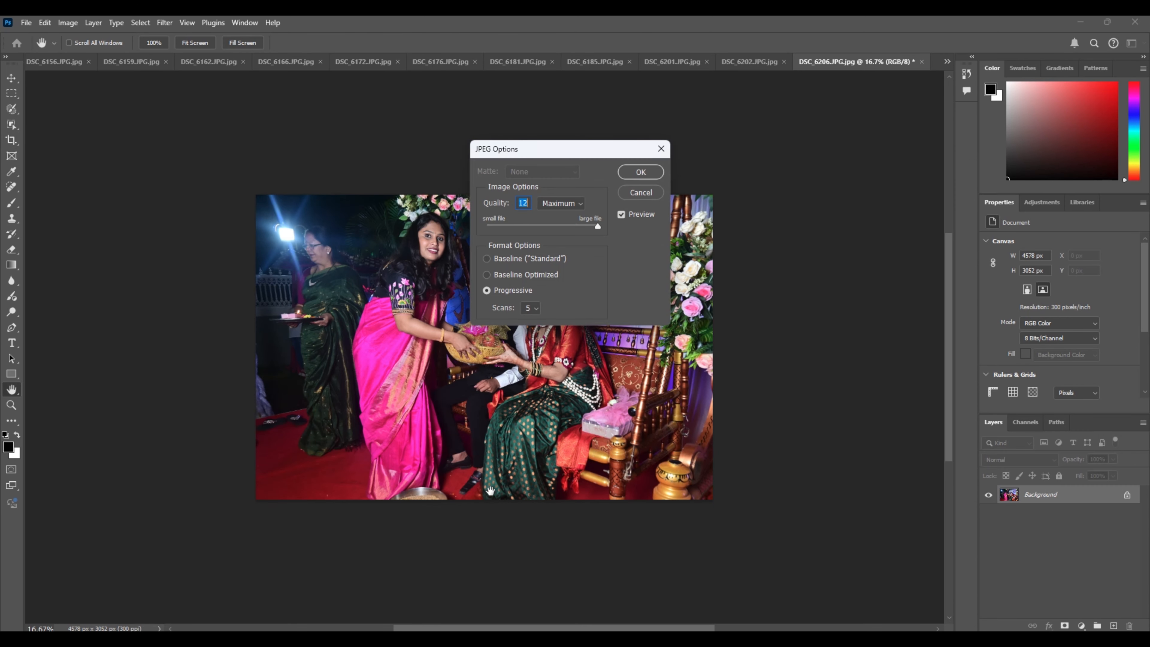
pyautogui.press('Return')
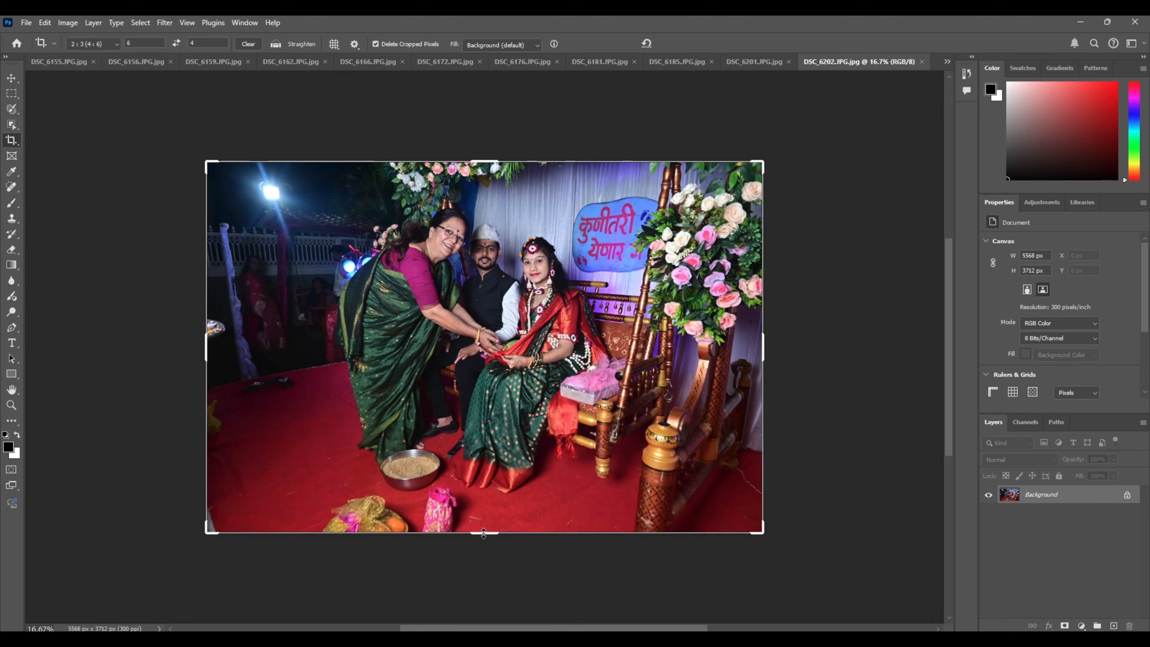
# - Crop DSC_6202 at 6:4 to about 4650 × 3100 px around the couple and the woman in green, and save and close it at quality 12
pyautogui.moveTo(483, 534); pyautogui.dragTo(481, 503)
pyautogui.moveTo(488, 449); pyautogui.dragTo(487, 435)
pyautogui.press('Return')
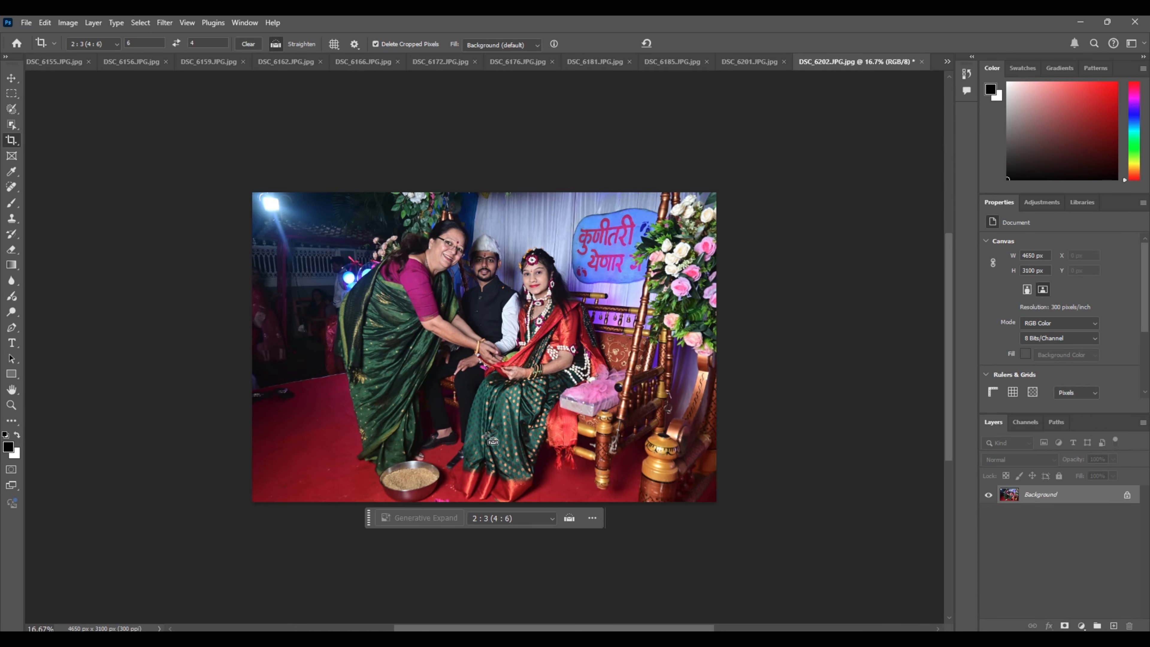
pyautogui.press('Return')
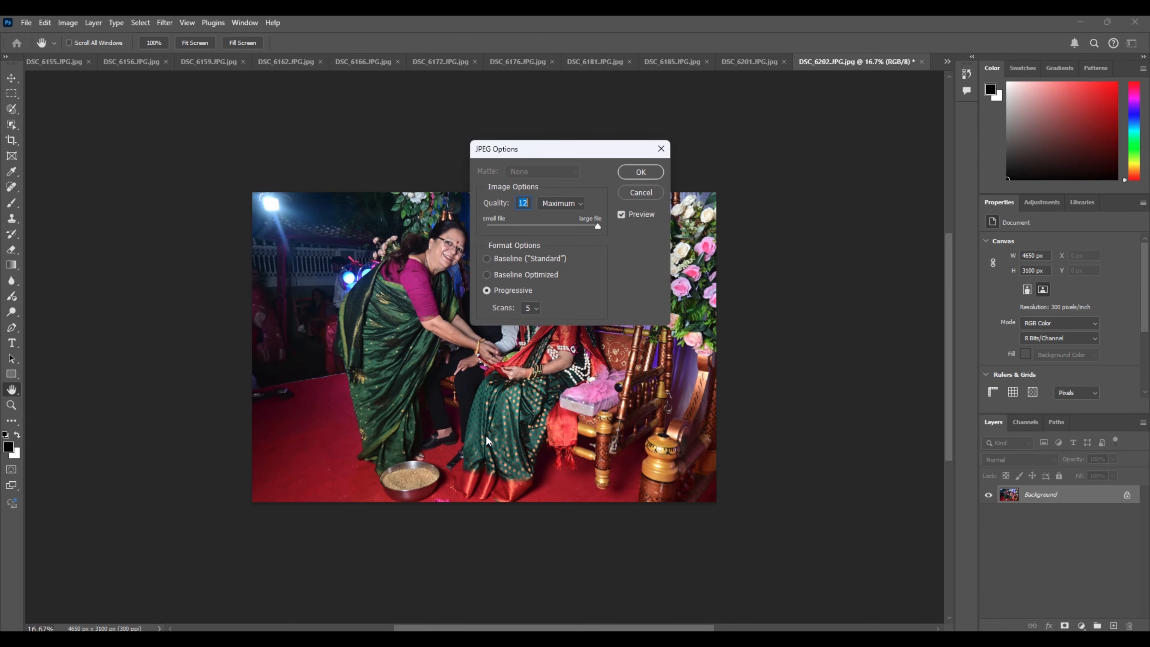
pyautogui.press('Return')
# - Crop DSC_6201 at 6:4 to about 4740 × 3160 px around the couple and the woman handing over the pink gift, and save and close it
pyautogui.press('c')
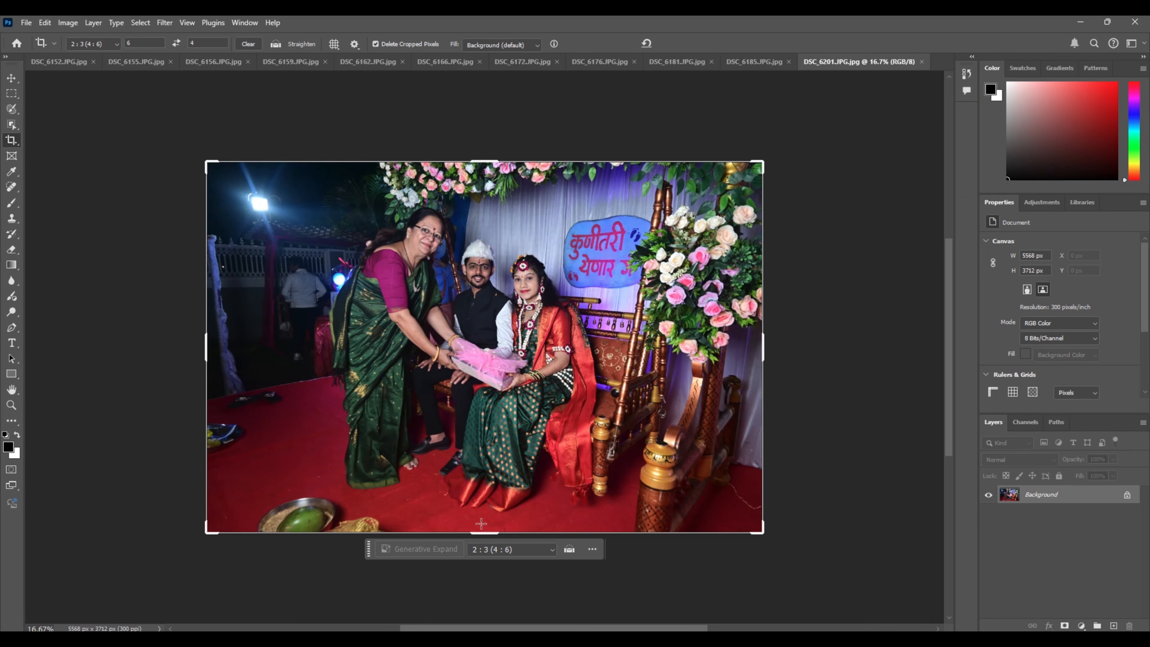
pyautogui.moveTo(482, 529); pyautogui.dragTo(480, 507)
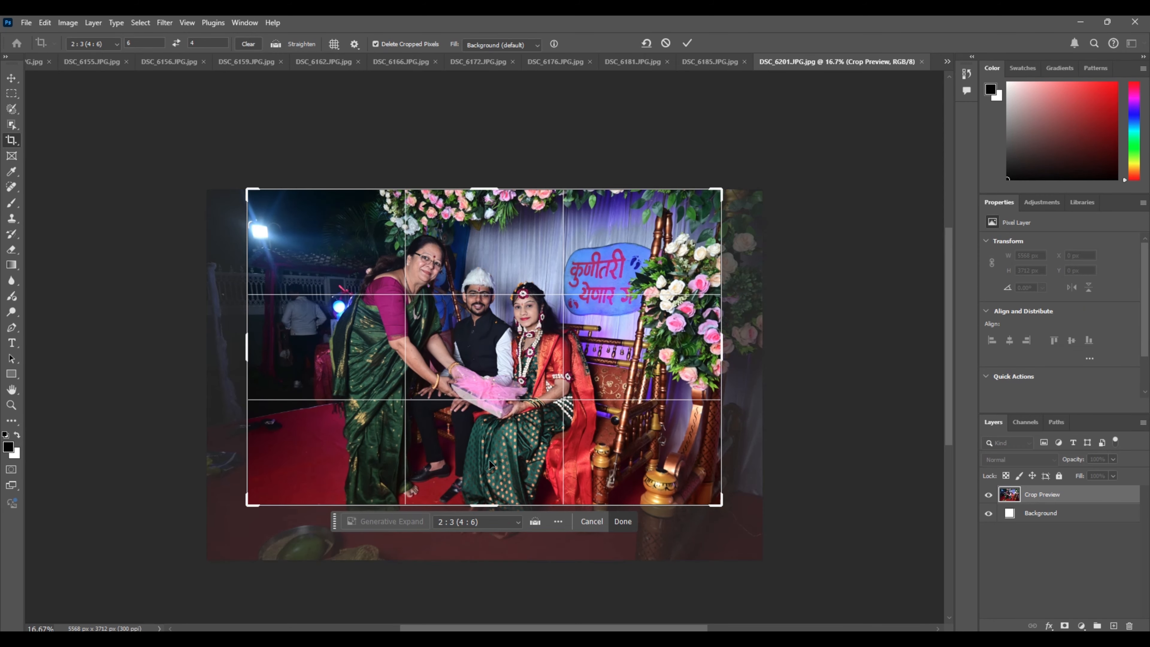
pyautogui.moveTo(489, 460); pyautogui.dragTo(490, 438)
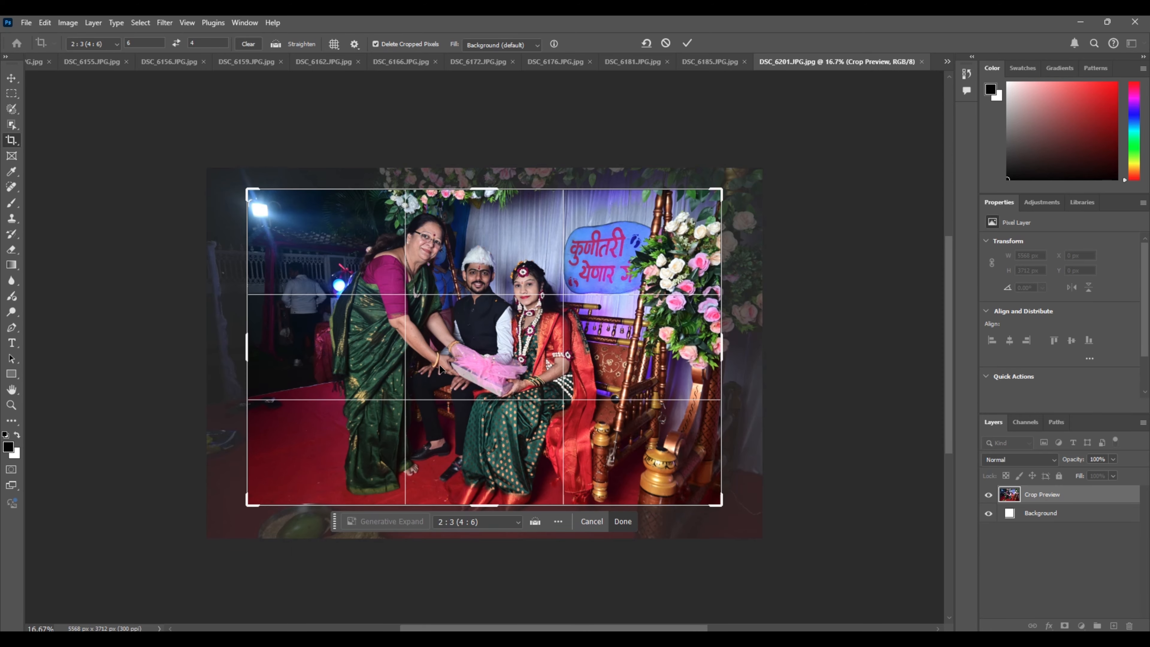
pyautogui.press('Return')
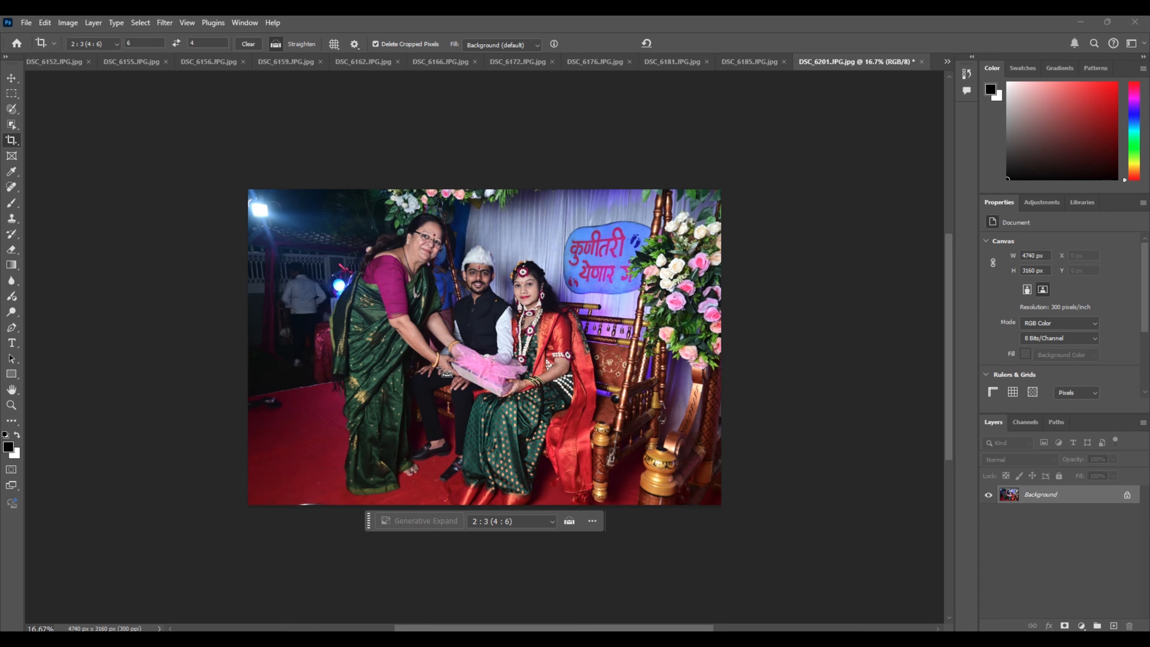
pyautogui.hotkey('ctrl', 'w')
pyautogui.press('Return')
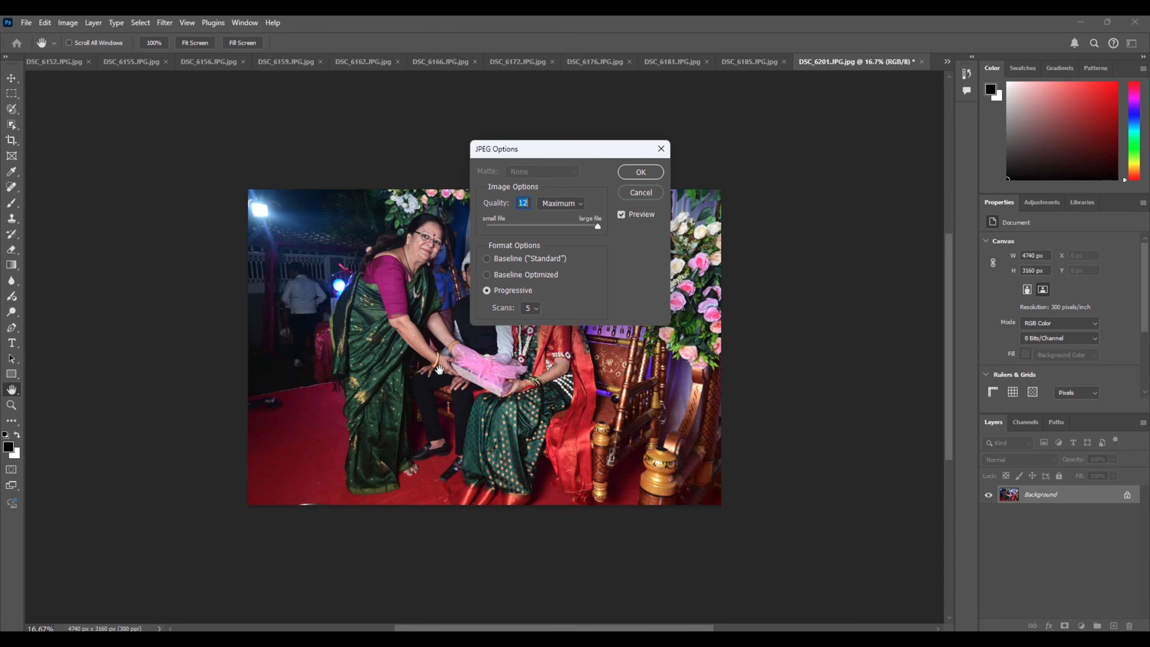
pyautogui.press('Return')
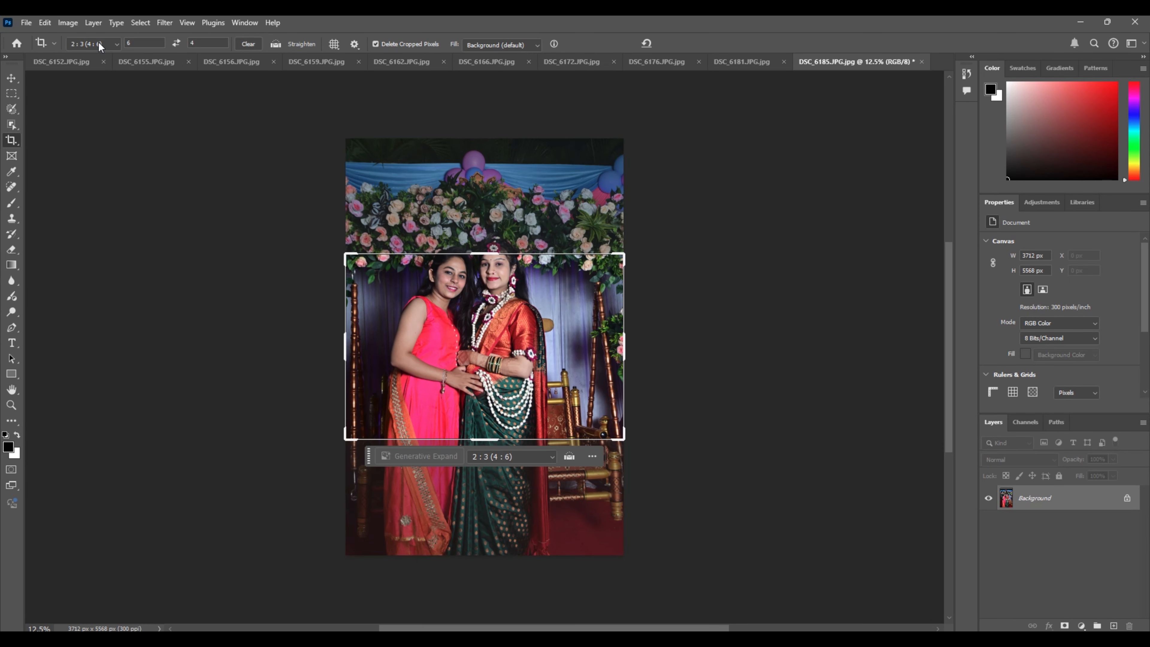
# - Clear the crop ratio for DSC_6185 and set it to 4:6 for the upright photo
pyautogui.click(99, 43)
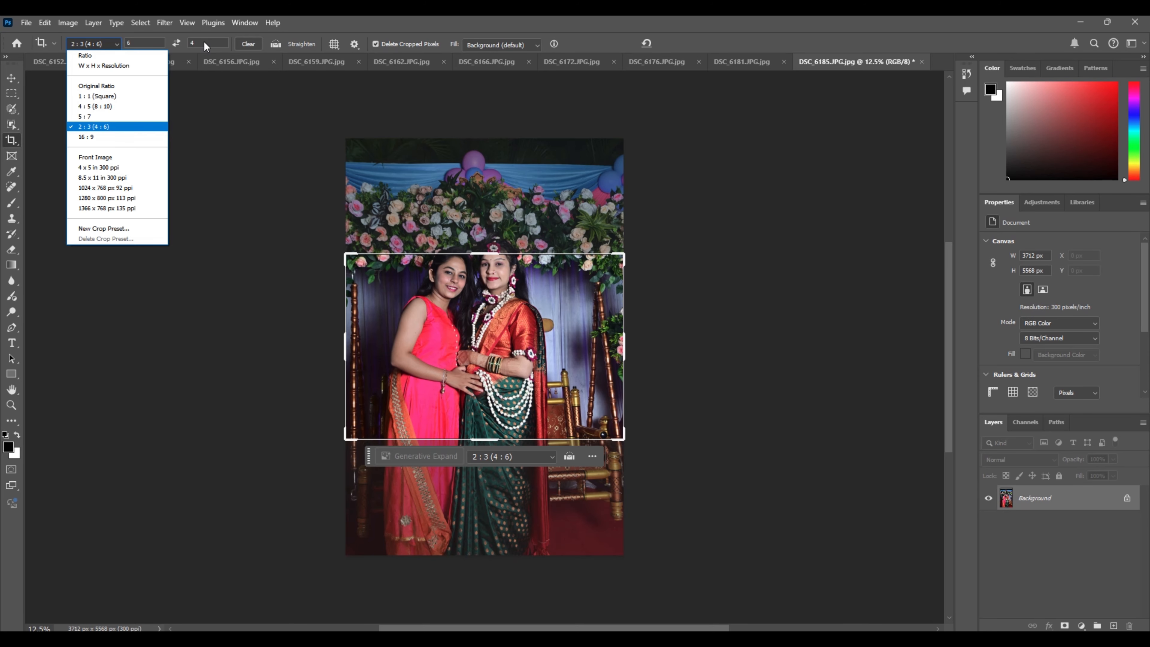
pyautogui.click(249, 44)
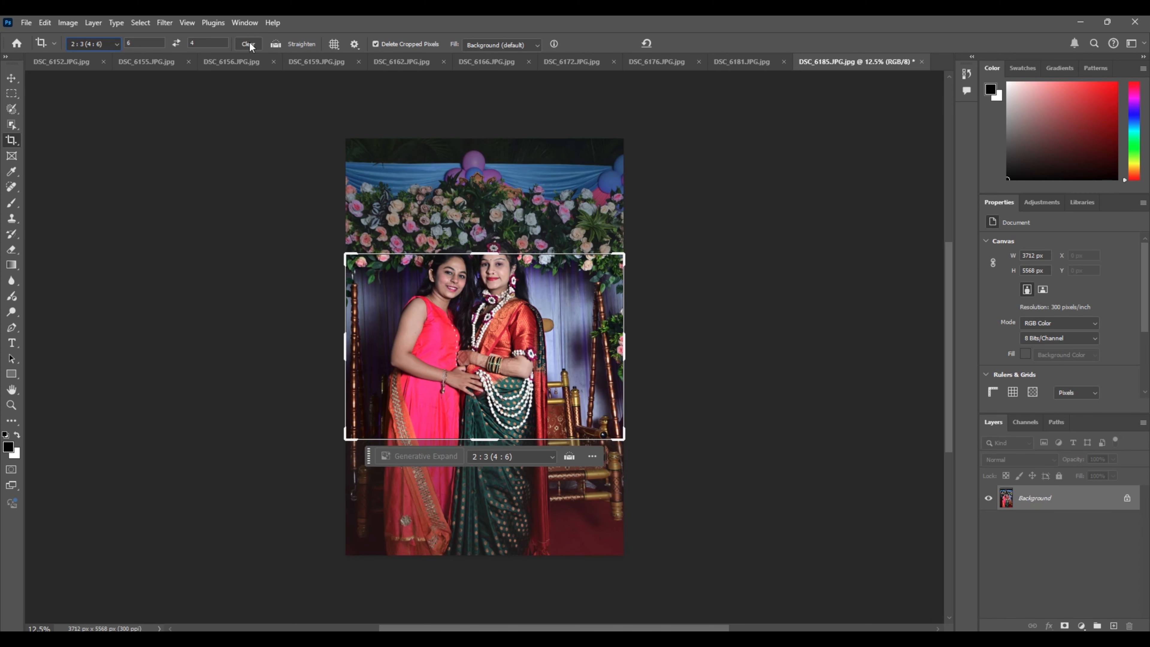
pyautogui.click(248, 44)
pyautogui.click(250, 42)
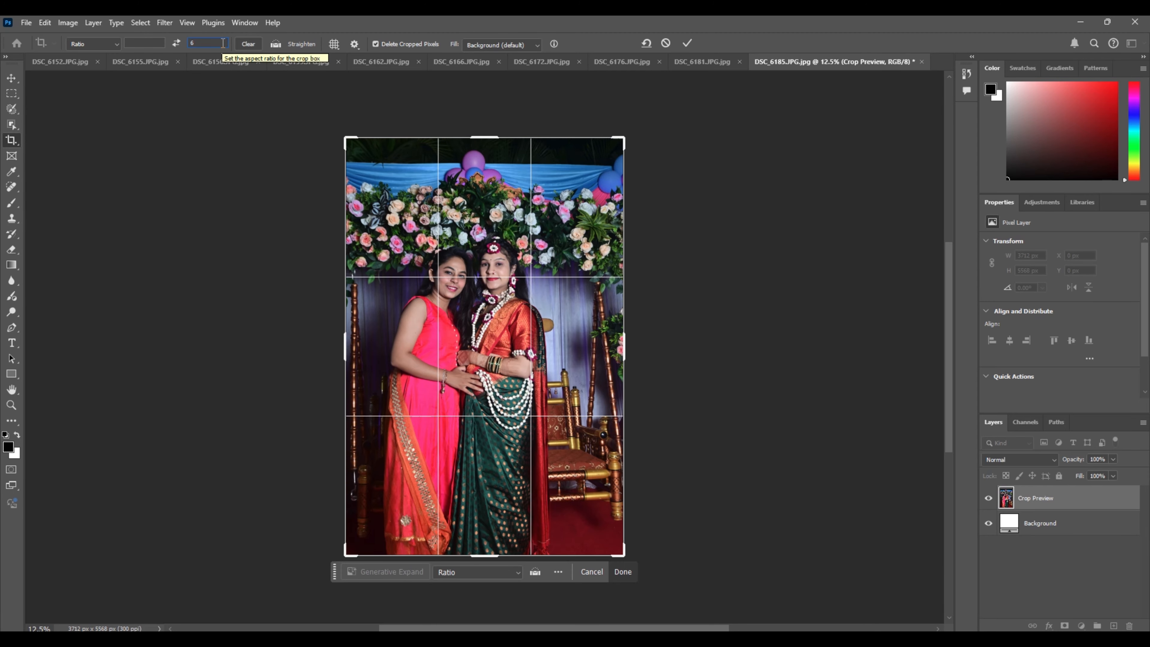
pyautogui.click(141, 42)
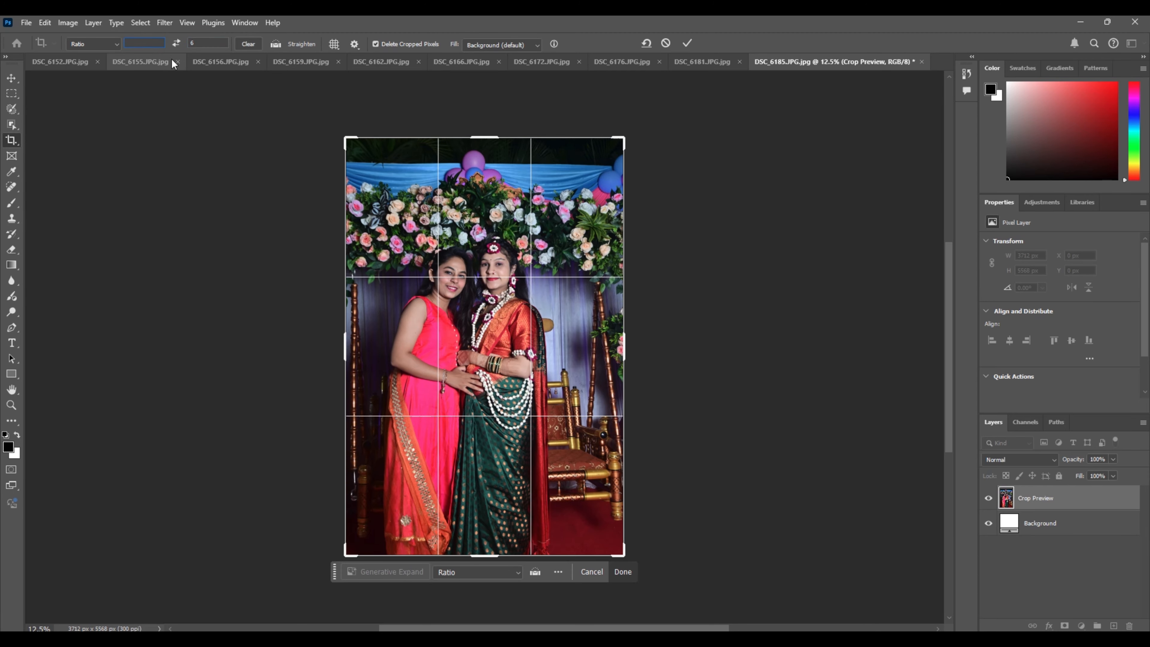
pyautogui.write('4')
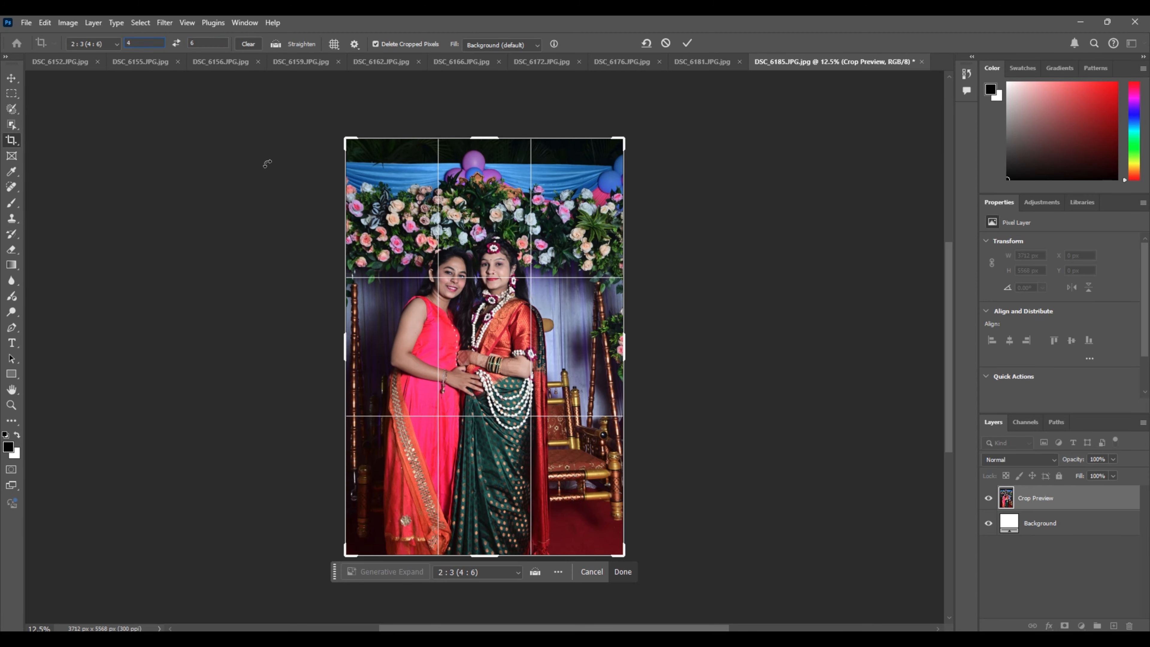
# - Crop DSC_6185 to about 3136 × 4704 px around the two women below the flower garland, and save and close it
pyautogui.moveTo(482, 137); pyautogui.dragTo(473, 202)
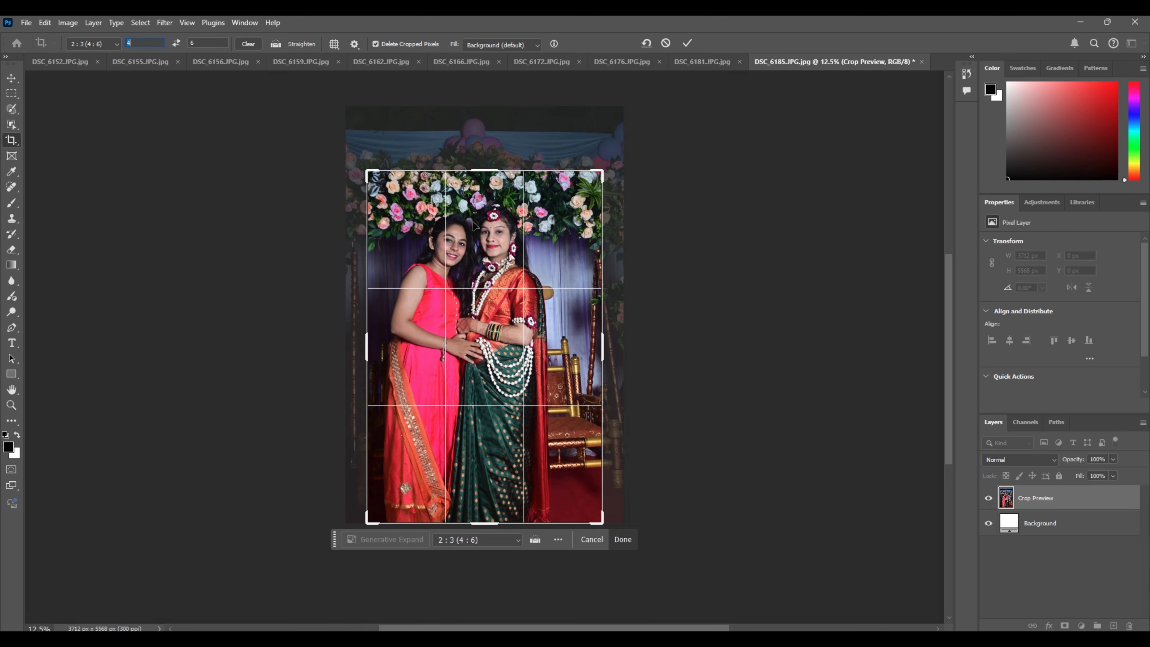
pyautogui.moveTo(477, 252); pyautogui.dragTo(486, 267)
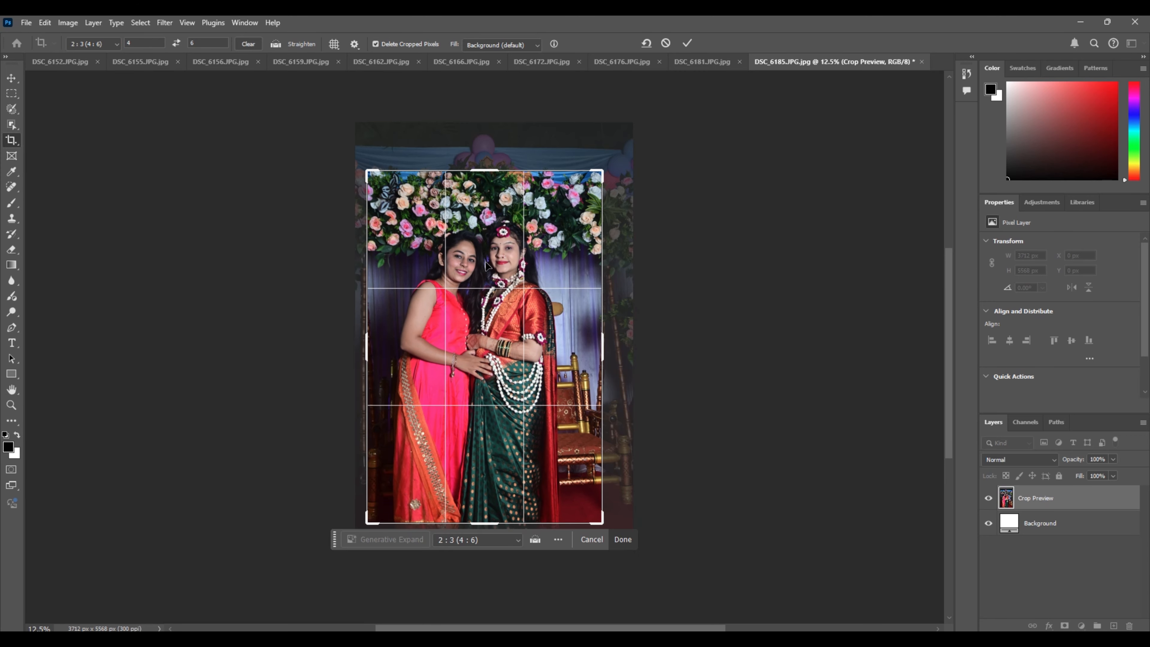
pyautogui.press('Return')
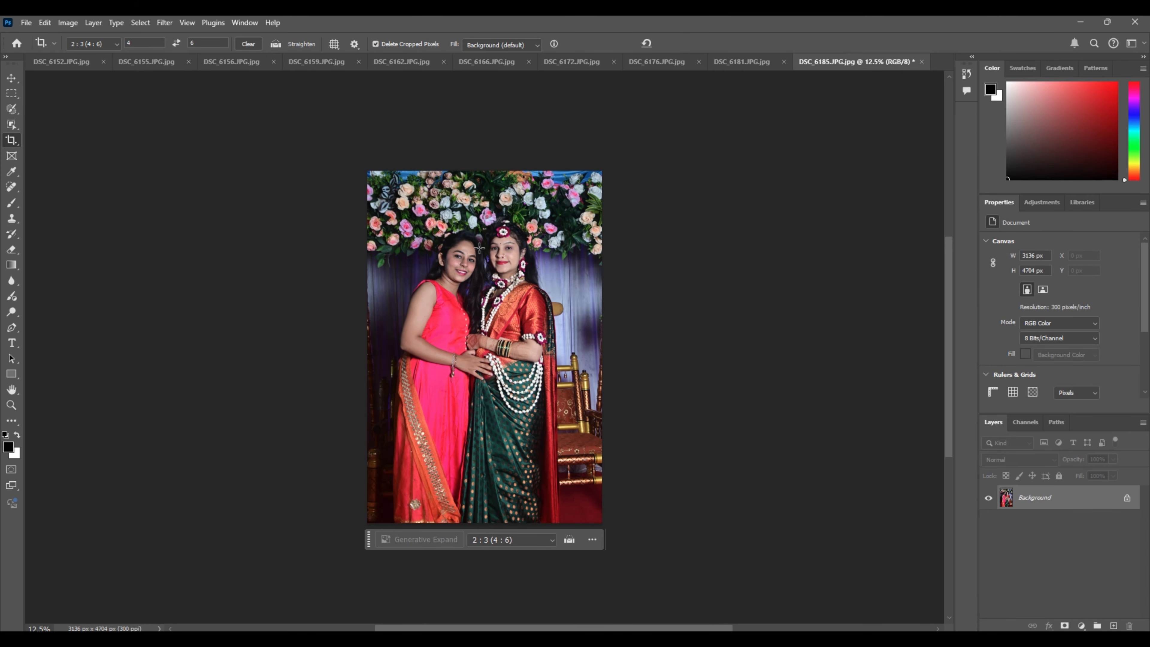
pyautogui.hotkey('ctrl', 'w')
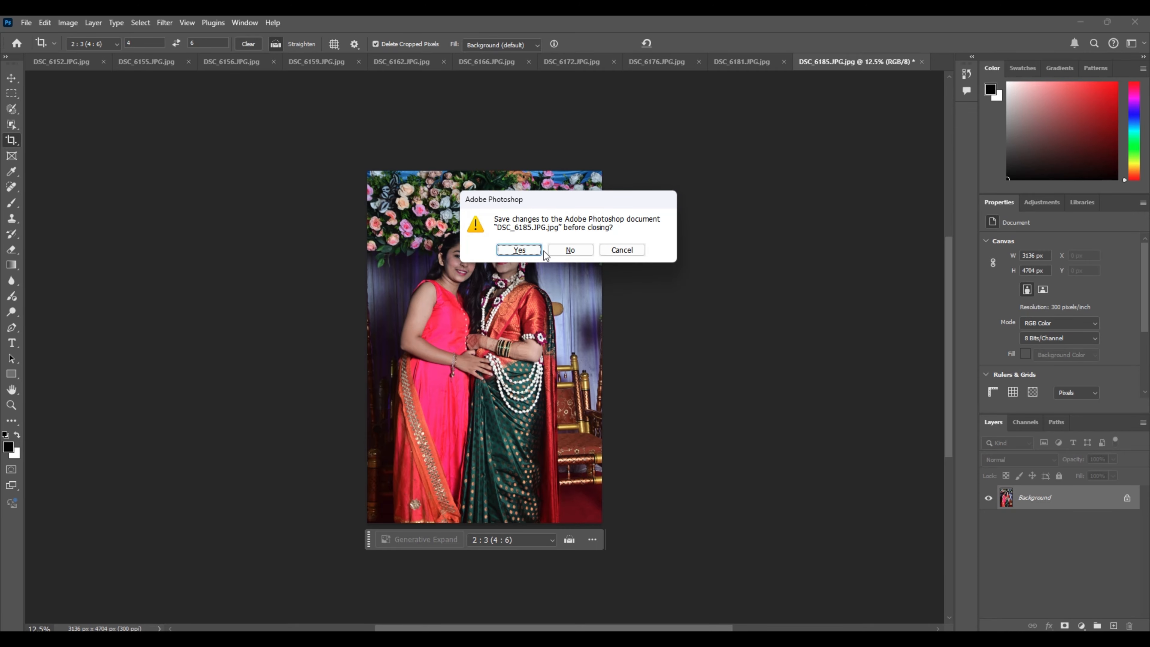
pyautogui.click(524, 250)
pyautogui.click(638, 173)
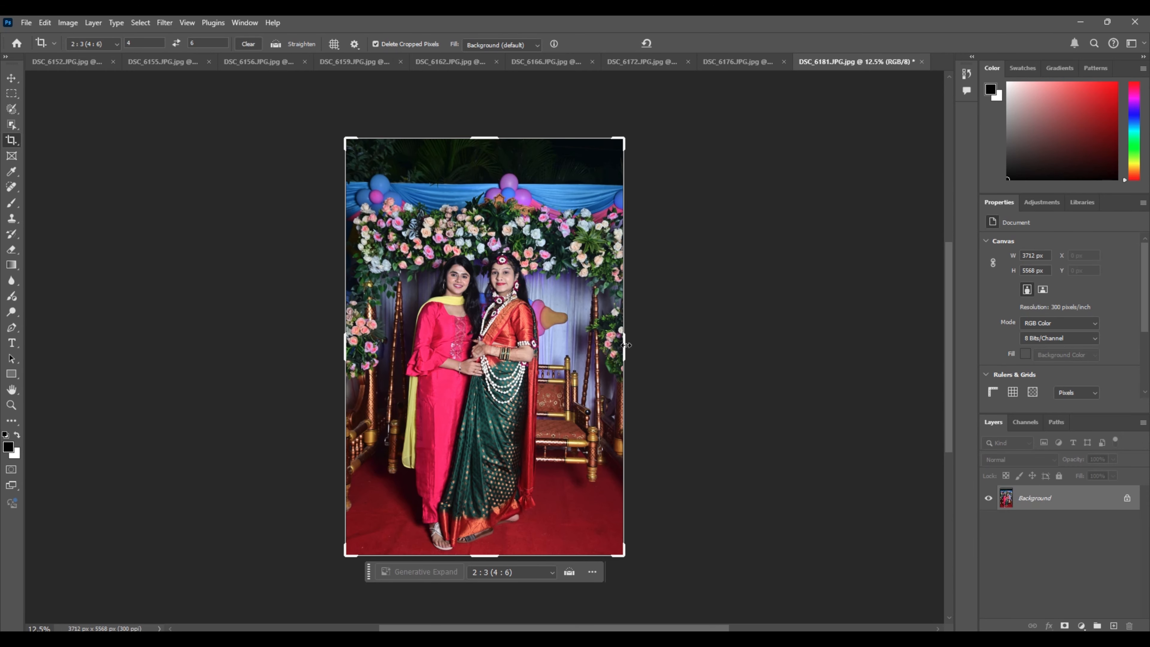
# - Crop DSC_6181 at 4:6 around the two women, trimming the dark area above the blue drape
pyautogui.moveTo(625, 345); pyautogui.dragTo(598, 345)
pyautogui.moveTo(518, 387); pyautogui.dragTo(516, 371)
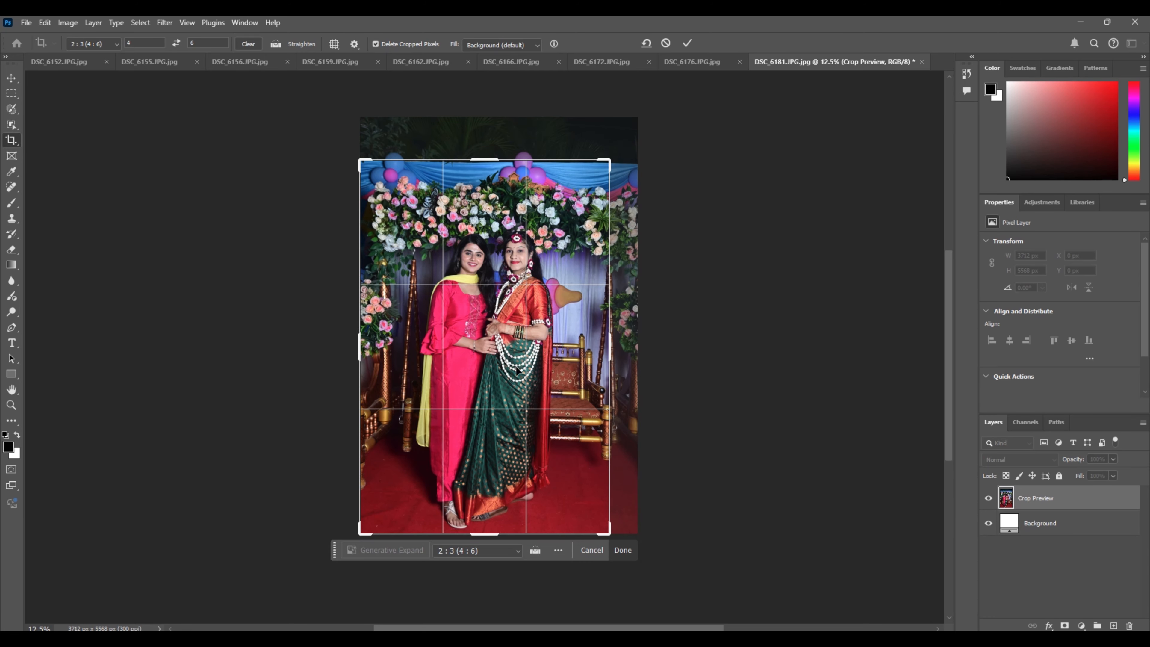